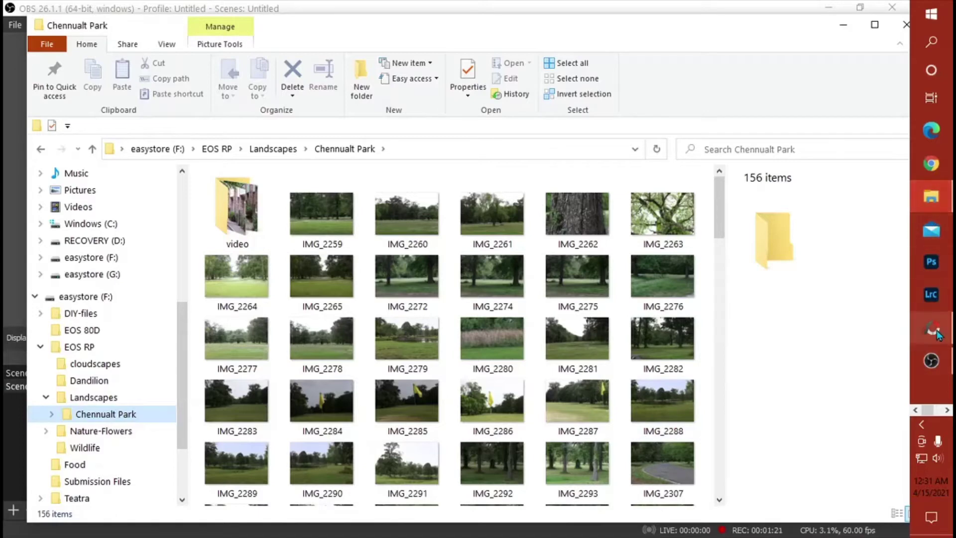
- Switch to the open PhotoScape X window and move it up so the whole viewer fits on screen
{"action": "mouse_move", "coordinate": [932, 331]}
{"action": "left_click", "coordinate": [858, 329]}
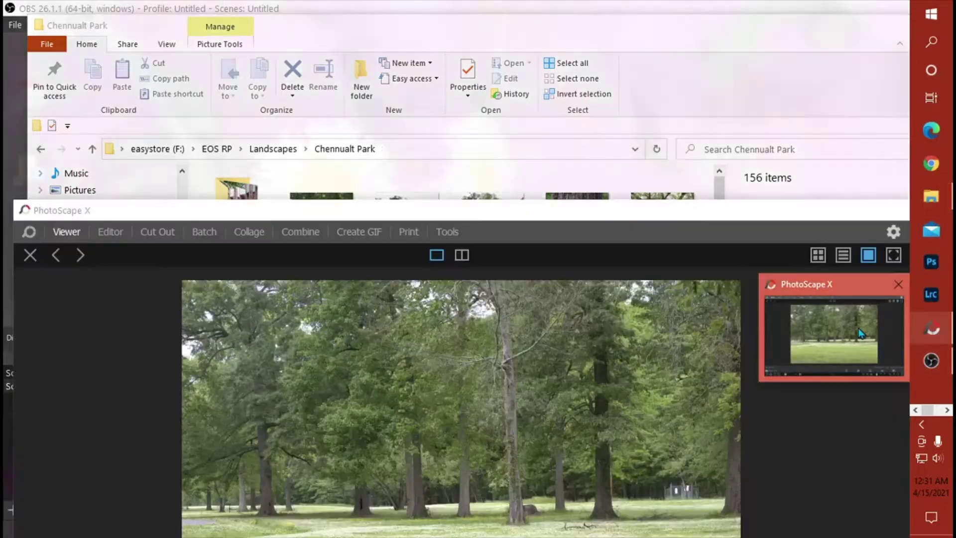
{"action": "left_click_drag", "start_coordinate": [721, 219], "coordinate": [722, 26]}
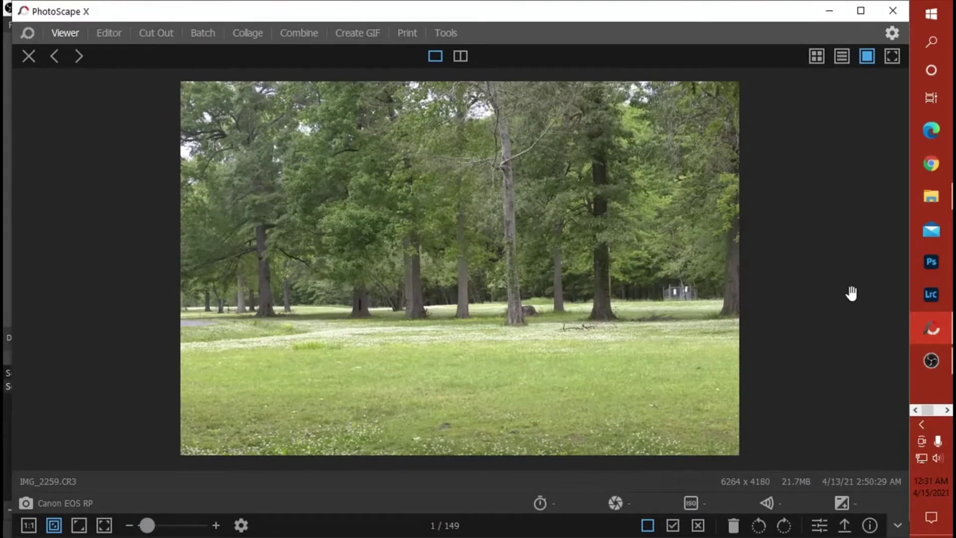
- Examine the bright edges around the trunk and vine leaves in IMG_2263.CR3 at 100%, ending with the photo fitted to the window
{"action": "mouse_move", "coordinate": [864, 288]}
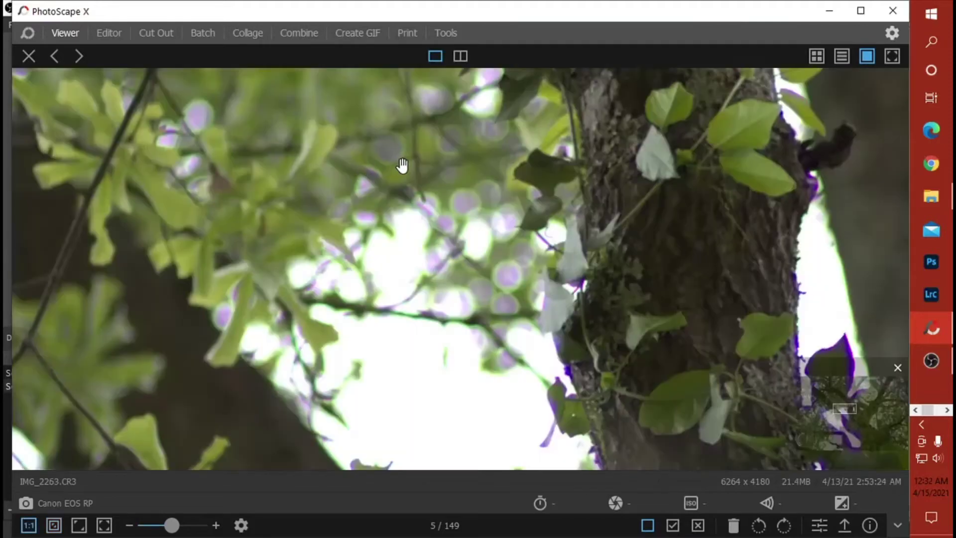
{"action": "left_click_drag", "start_coordinate": [496, 241], "coordinate": [399, 215]}
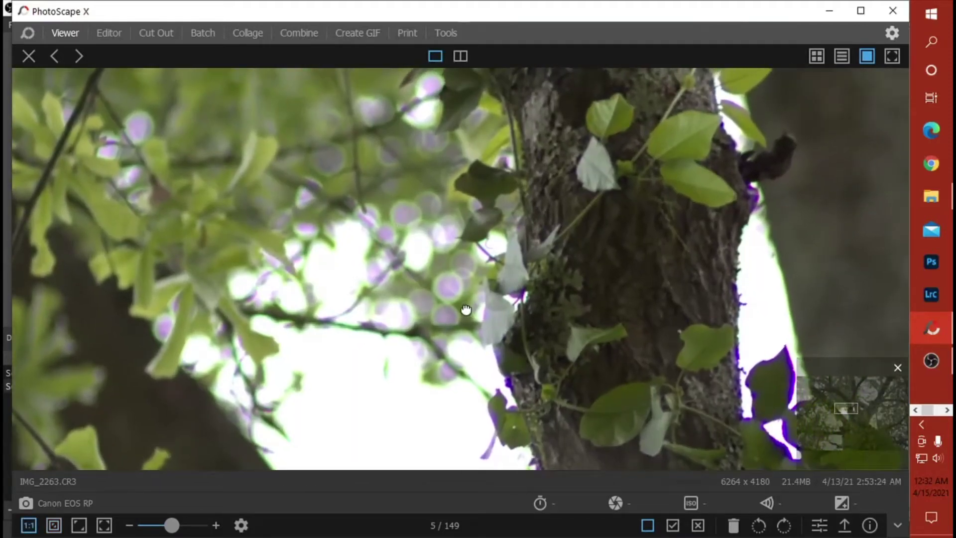
{"action": "left_click_drag", "start_coordinate": [479, 277], "coordinate": [500, 244]}
{"action": "left_click_drag", "start_coordinate": [638, 268], "coordinate": [426, 256]}
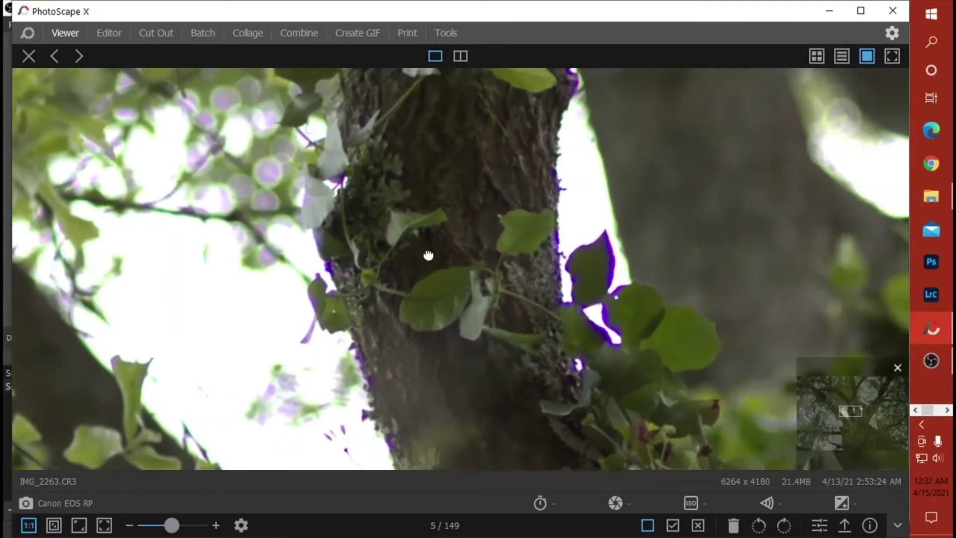
{"action": "left_click_drag", "start_coordinate": [728, 178], "coordinate": [602, 218]}
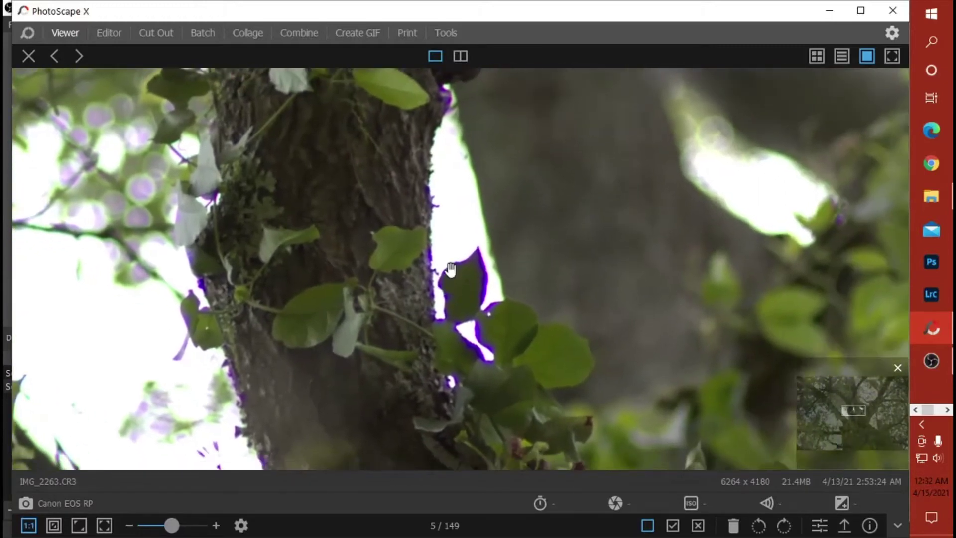
{"action": "left_click_drag", "start_coordinate": [438, 264], "coordinate": [409, 205]}
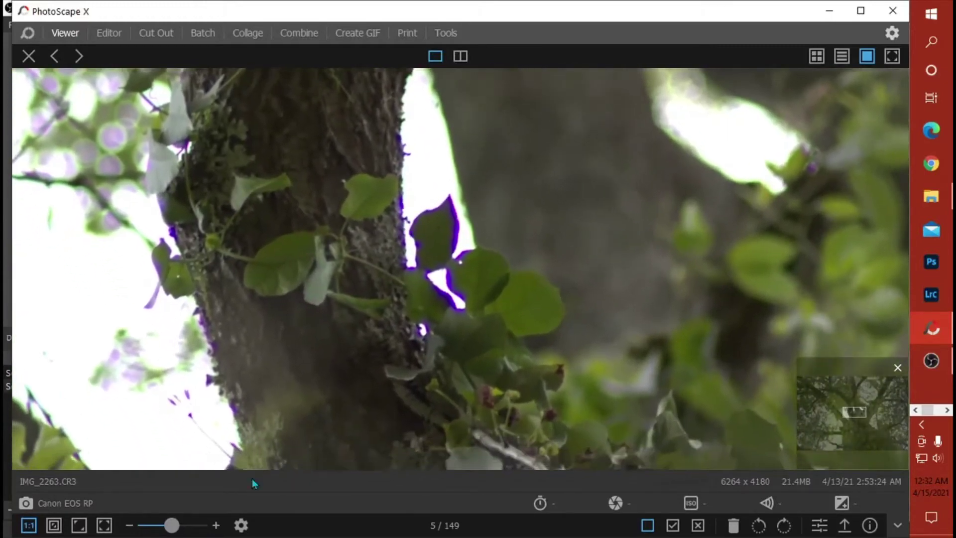
{"action": "left_click", "coordinate": [80, 525]}
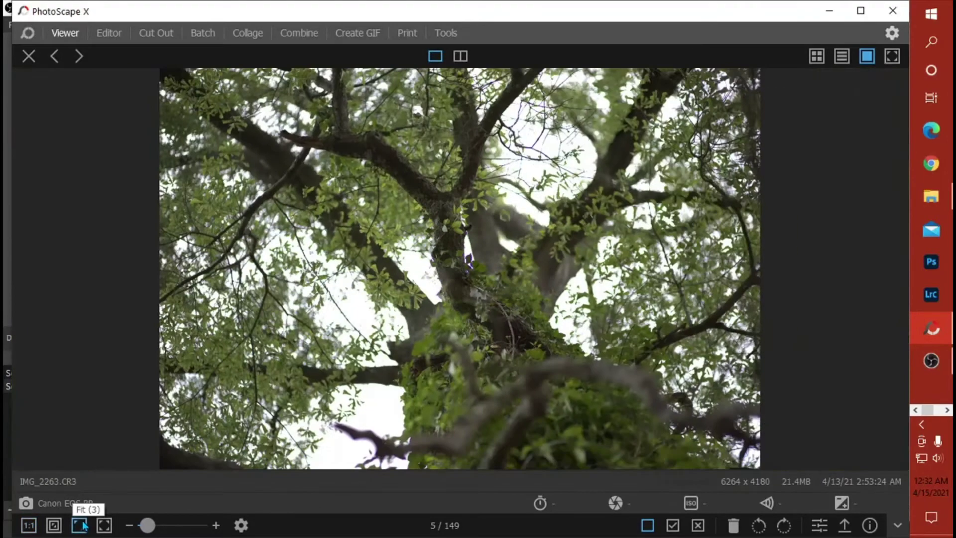
- Show IMG_2264.CR3 and examine the road, speed limit sign and distant trees at 100%, ending with the photo fitted to the window
{"action": "left_click", "coordinate": [890, 294]}
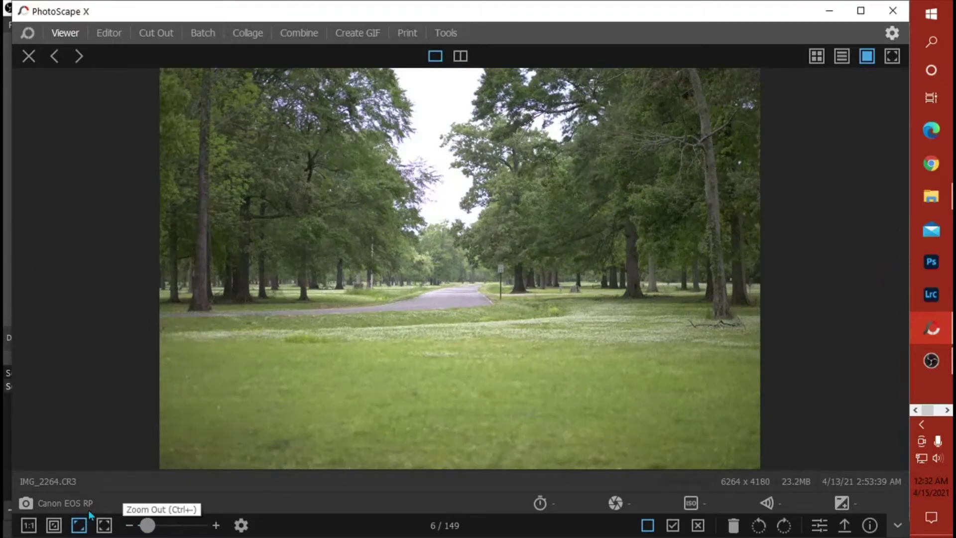
{"action": "left_click", "coordinate": [29, 525]}
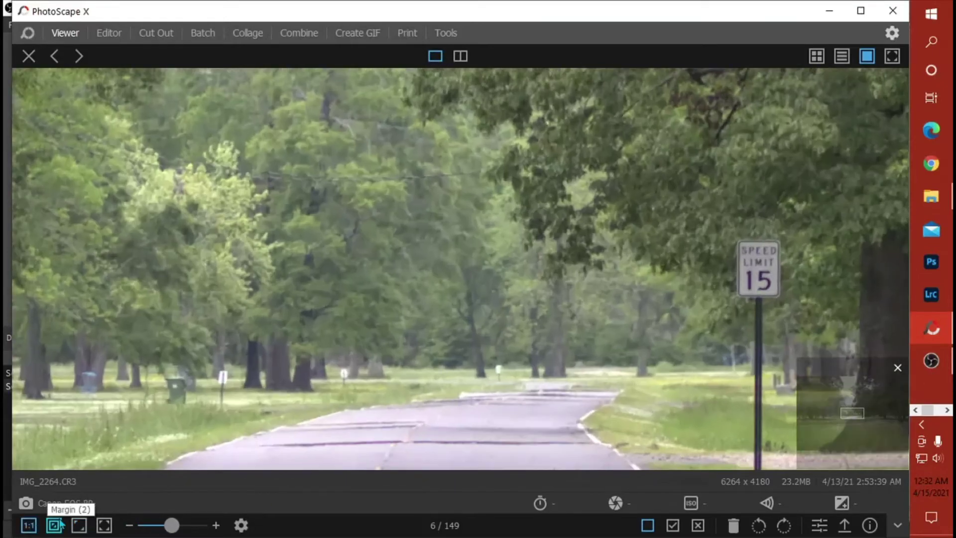
{"action": "left_click_drag", "start_coordinate": [455, 399], "coordinate": [512, 433]}
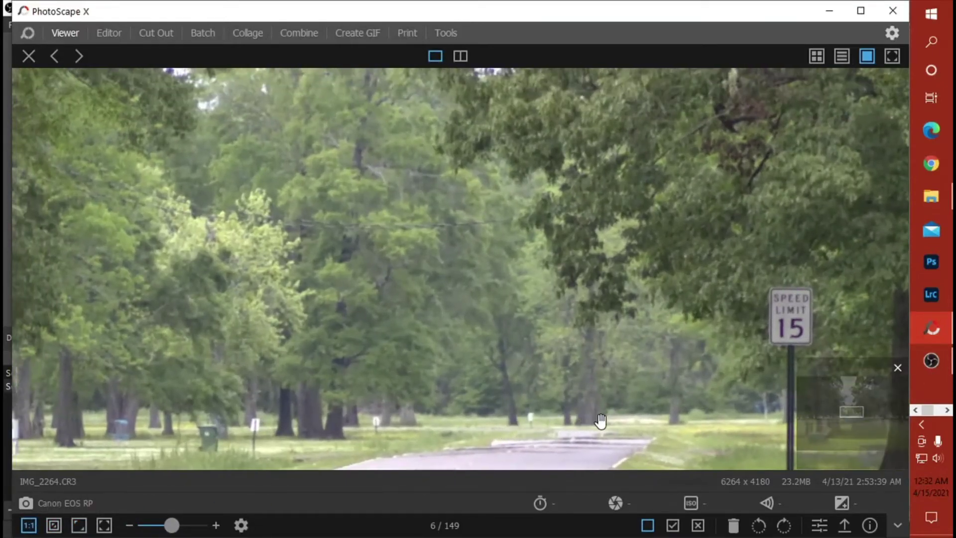
{"action": "left_click_drag", "start_coordinate": [604, 423], "coordinate": [387, 305]}
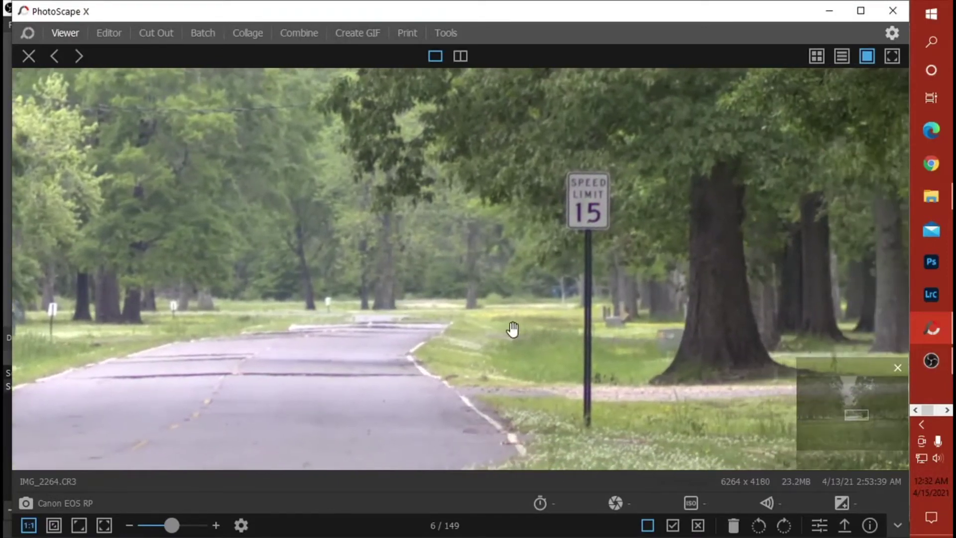
{"action": "left_click_drag", "start_coordinate": [655, 320], "coordinate": [521, 285]}
{"action": "left_click_drag", "start_coordinate": [694, 272], "coordinate": [446, 241]}
{"action": "left_click_drag", "start_coordinate": [725, 199], "coordinate": [736, 170]}
{"action": "left_click_drag", "start_coordinate": [217, 215], "coordinate": [827, 248]}
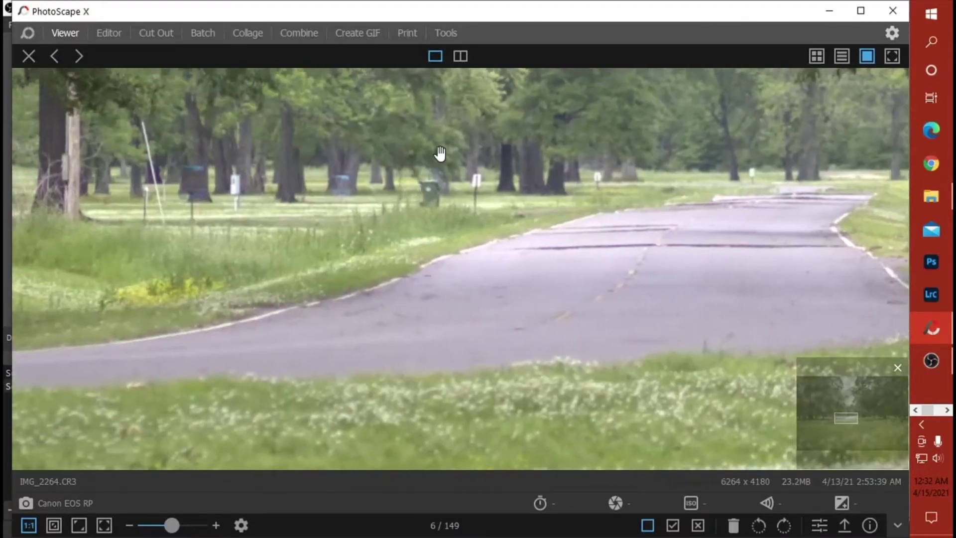
{"action": "left_click_drag", "start_coordinate": [439, 154], "coordinate": [371, 344]}
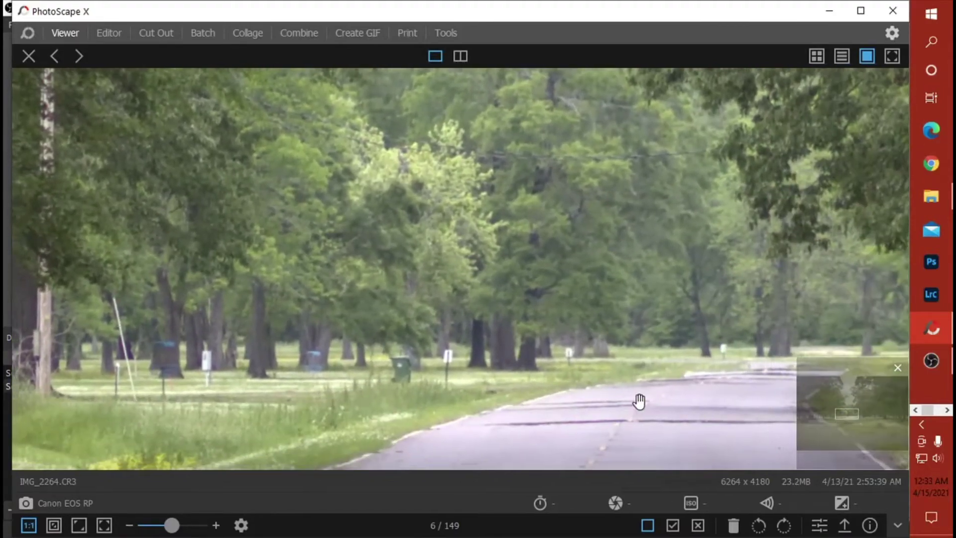
{"action": "left_click", "coordinate": [79, 525]}
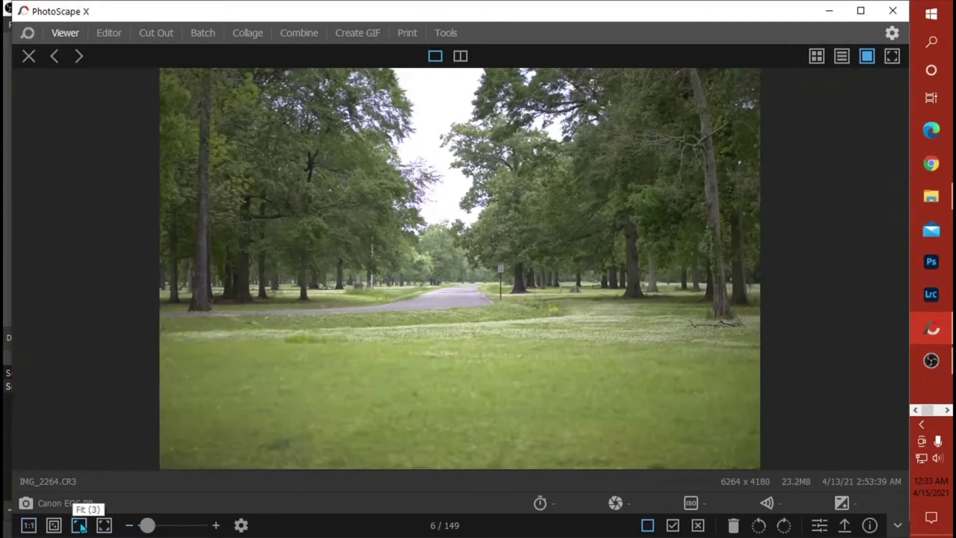
- Show IMG_2272.CR3 at 100% and examine the pale tree trunk, signpost and fallen branches for detail
{"action": "left_click", "coordinate": [892, 294]}
{"action": "left_click", "coordinate": [892, 293]}
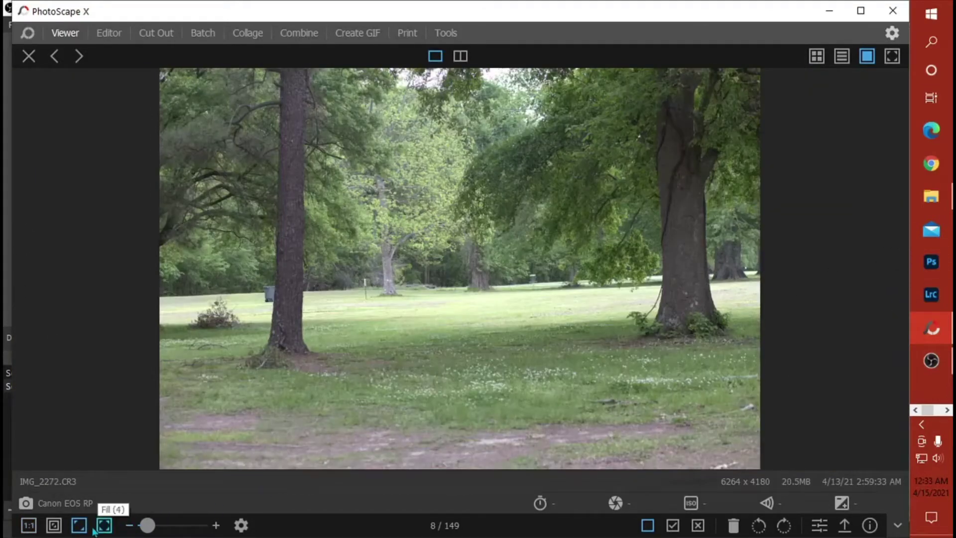
{"action": "left_click", "coordinate": [26, 525]}
{"action": "left_click", "coordinate": [26, 526]}
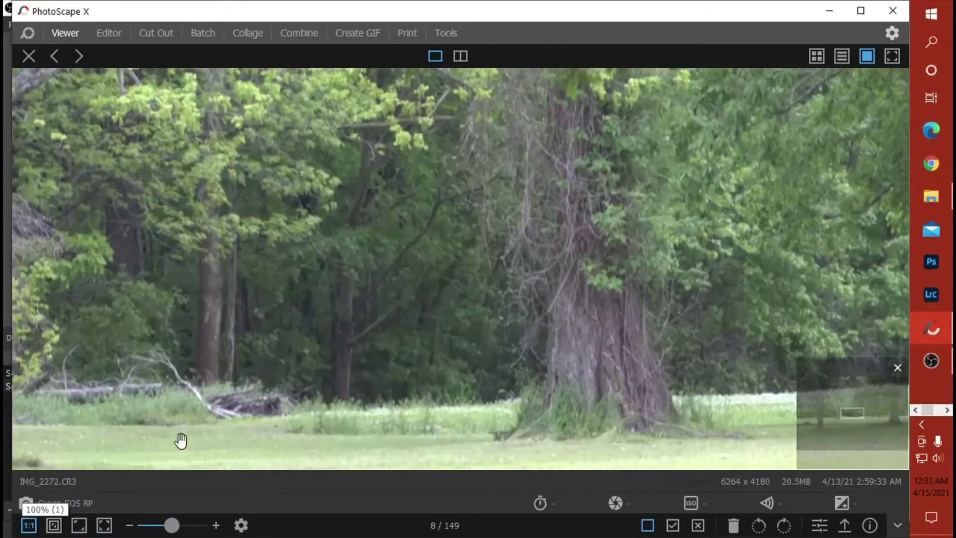
{"action": "left_click_drag", "start_coordinate": [335, 363], "coordinate": [502, 341]}
{"action": "left_click_drag", "start_coordinate": [411, 311], "coordinate": [579, 321]}
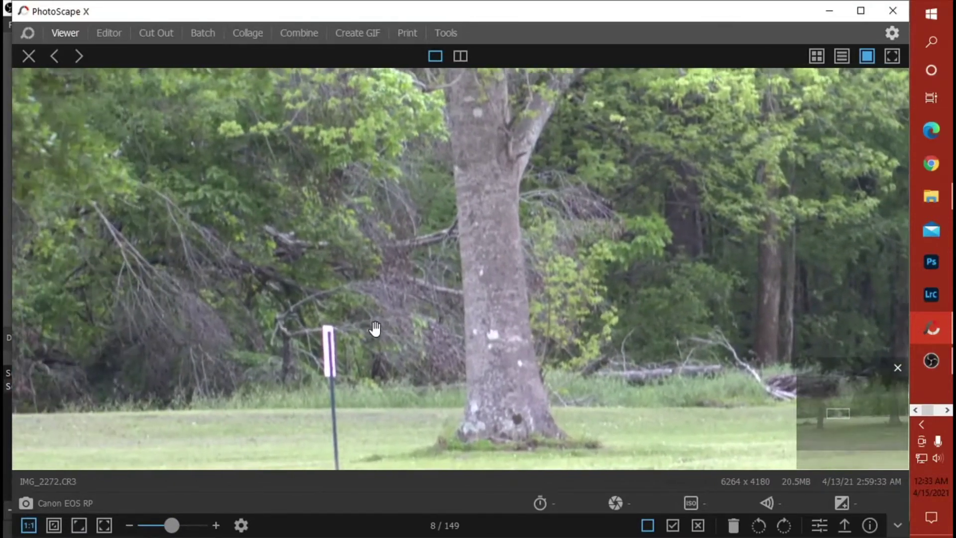
{"action": "left_click_drag", "start_coordinate": [375, 329], "coordinate": [472, 330]}
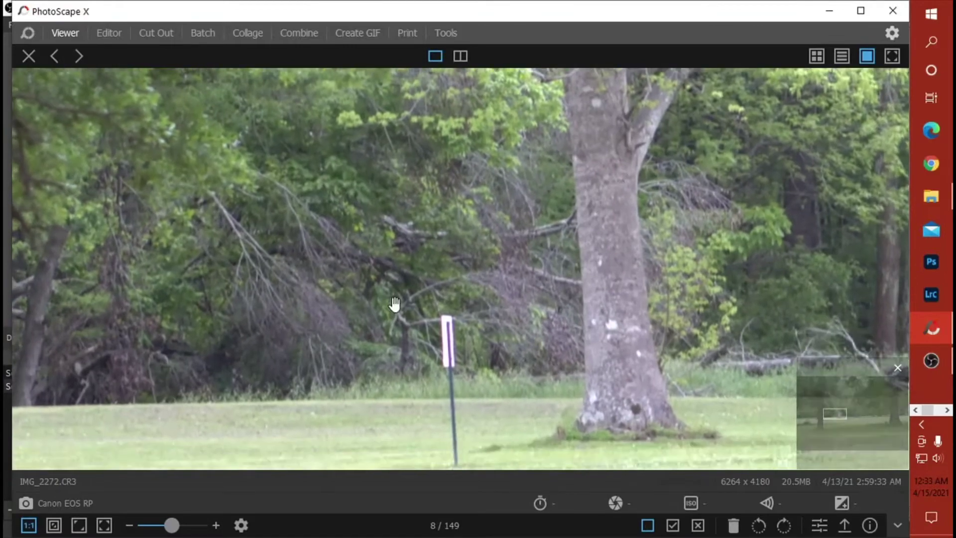
{"action": "left_click_drag", "start_coordinate": [394, 304], "coordinate": [365, 297]}
{"action": "left_click_drag", "start_coordinate": [559, 282], "coordinate": [555, 246]}
{"action": "left_click_drag", "start_coordinate": [696, 225], "coordinate": [615, 220]}
{"action": "left_click_drag", "start_coordinate": [687, 241], "coordinate": [606, 243]}
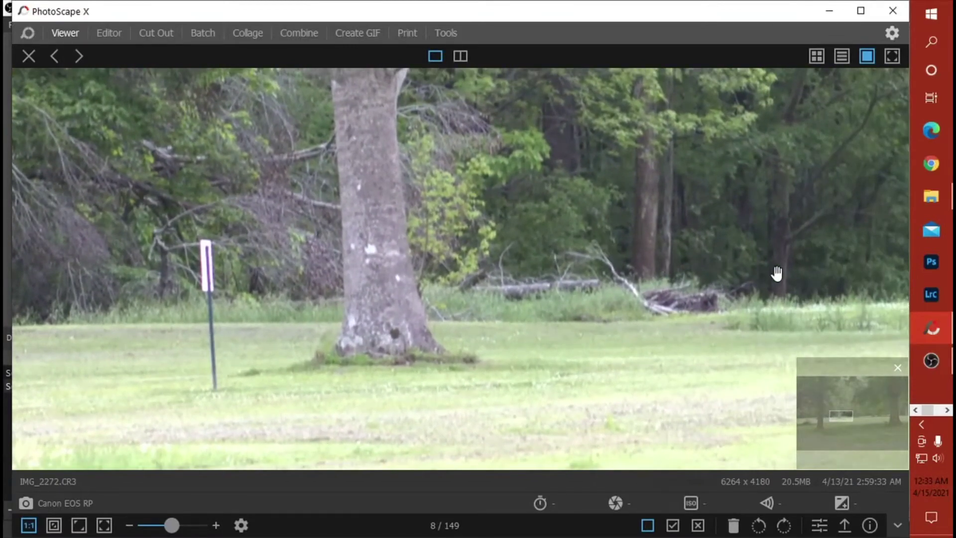
- Examine the disc golf basket and overhanging leafy branches in IMG_2272.CR3, ending with the whole photo fitted to the window
{"action": "left_click_drag", "start_coordinate": [777, 273], "coordinate": [600, 260]}
{"action": "left_click_drag", "start_coordinate": [806, 219], "coordinate": [481, 247]}
{"action": "left_click_drag", "start_coordinate": [860, 214], "coordinate": [528, 244]}
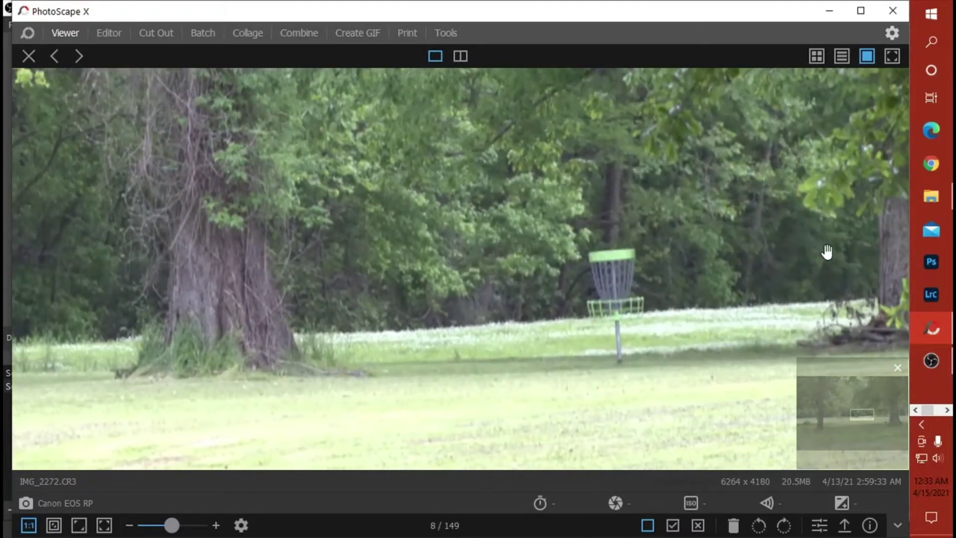
{"action": "left_click_drag", "start_coordinate": [827, 253], "coordinate": [533, 264]}
{"action": "left_click_drag", "start_coordinate": [753, 253], "coordinate": [458, 259]}
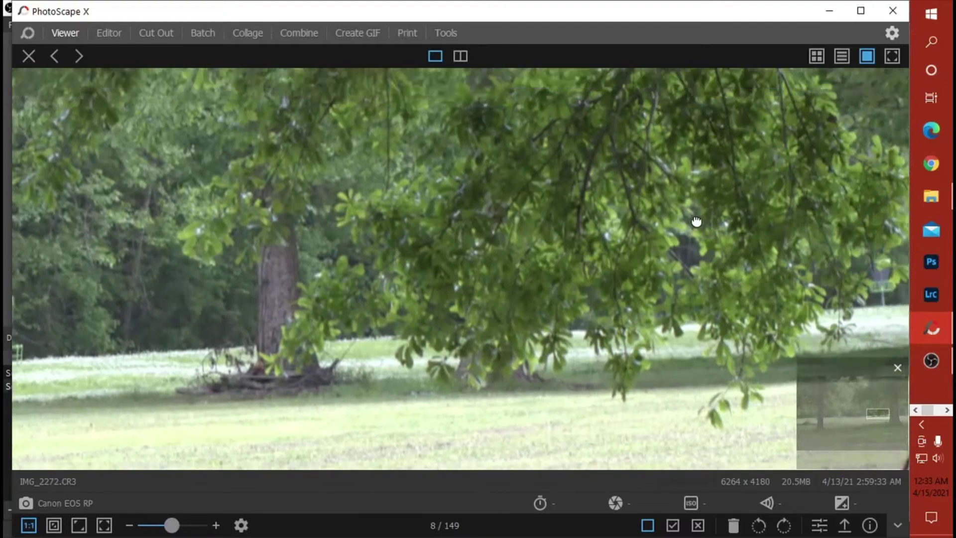
{"action": "left_click_drag", "start_coordinate": [695, 220], "coordinate": [666, 348]}
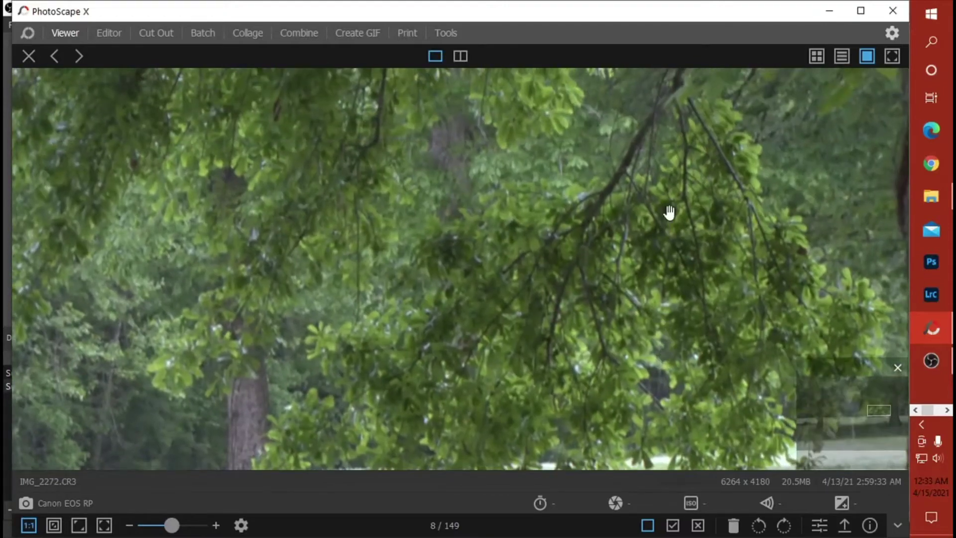
{"action": "left_click_drag", "start_coordinate": [669, 213], "coordinate": [724, 331]}
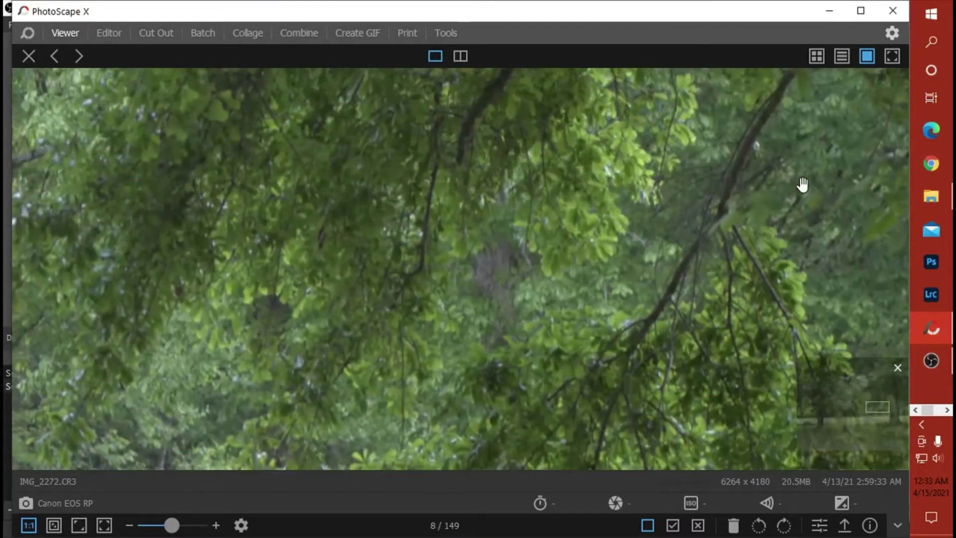
{"action": "left_click", "coordinate": [79, 526]}
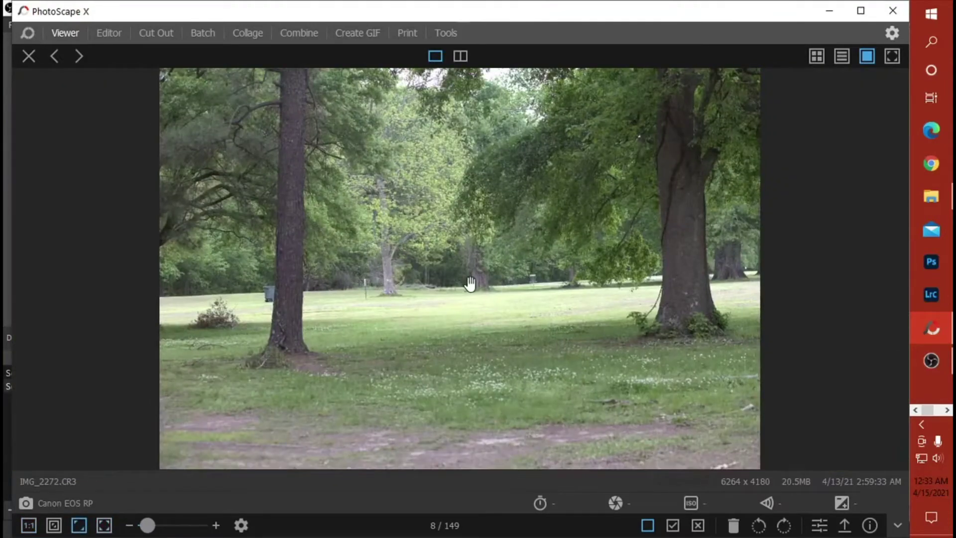
- Advance to the pond photo IMG_2279.CR3 and examine its fallen tree and far shoreline at 100%
{"action": "left_click", "coordinate": [892, 295]}
{"action": "left_click", "coordinate": [892, 295]}
{"action": "left_click", "coordinate": [892, 294]}
{"action": "left_click", "coordinate": [892, 295]}
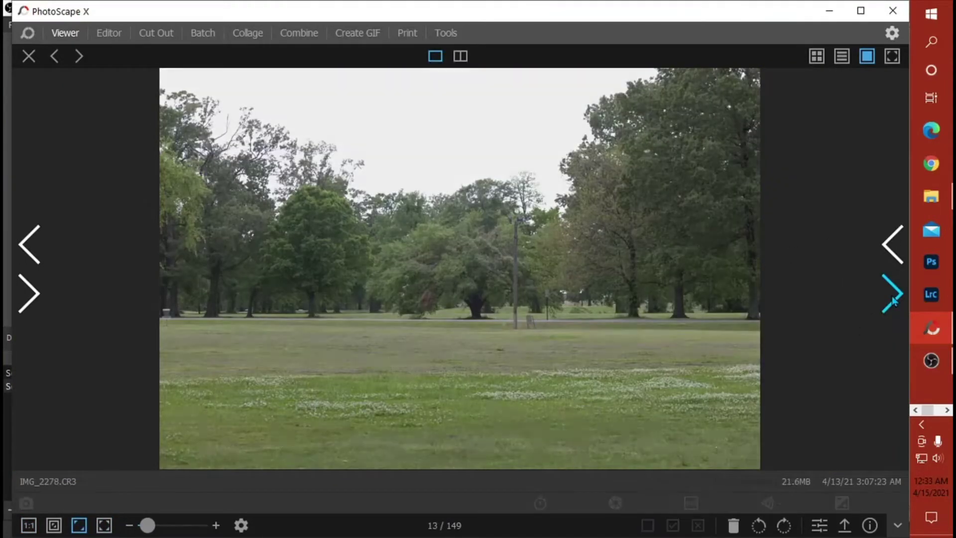
{"action": "left_click", "coordinate": [892, 298]}
{"action": "left_click", "coordinate": [892, 298]}
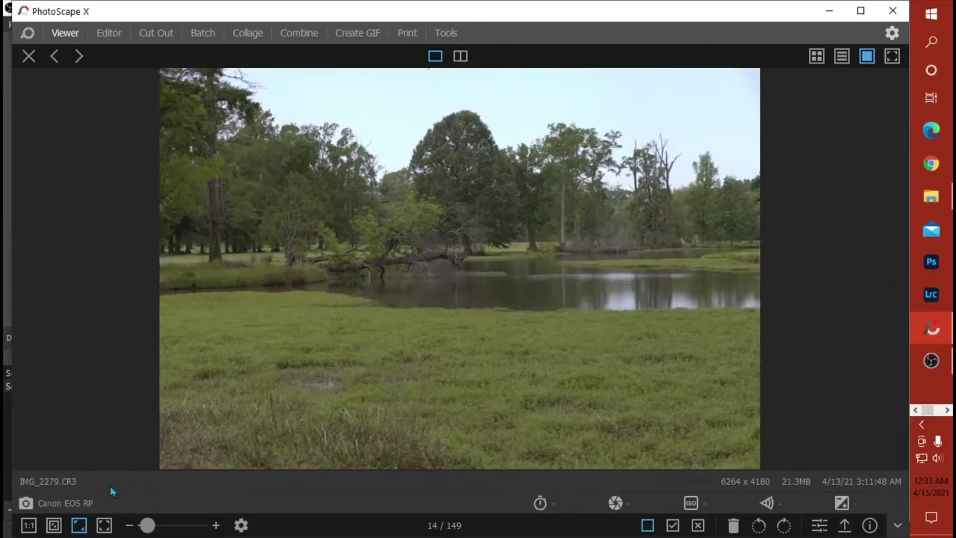
{"action": "left_click", "coordinate": [29, 524]}
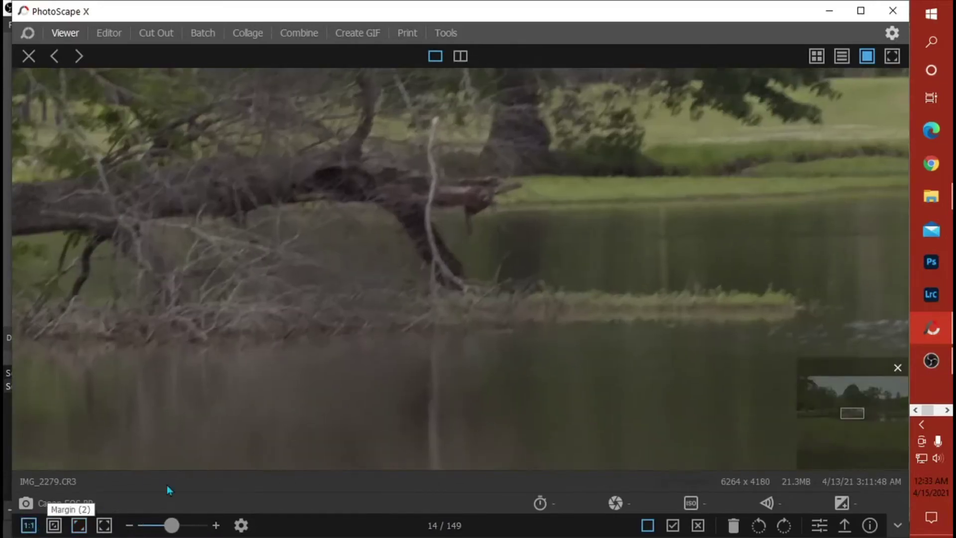
{"action": "left_click_drag", "start_coordinate": [431, 309], "coordinate": [548, 395]}
{"action": "left_click_drag", "start_coordinate": [592, 329], "coordinate": [459, 395]}
{"action": "left_click_drag", "start_coordinate": [702, 356], "coordinate": [544, 390]}
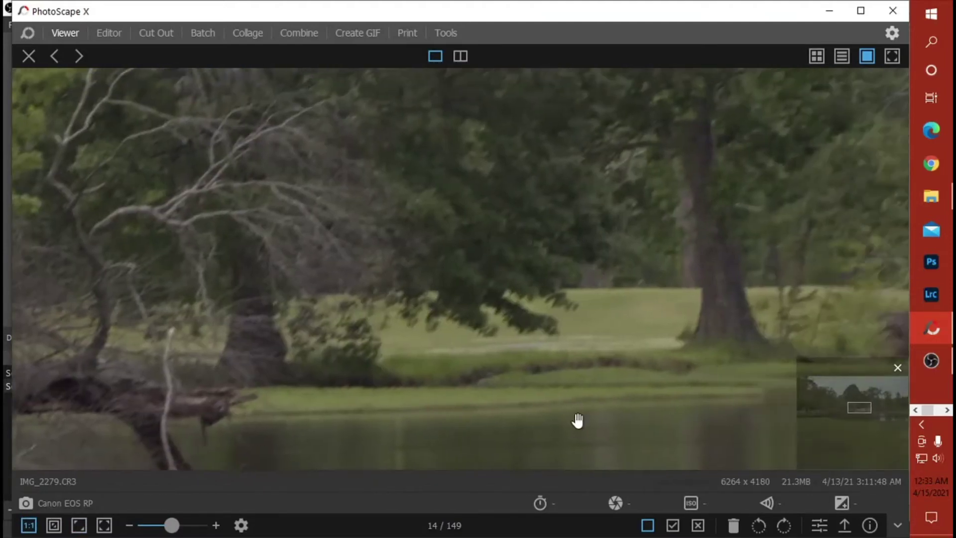
{"action": "left_click_drag", "start_coordinate": [576, 420], "coordinate": [471, 359]}
{"action": "left_click_drag", "start_coordinate": [647, 359], "coordinate": [555, 299]}
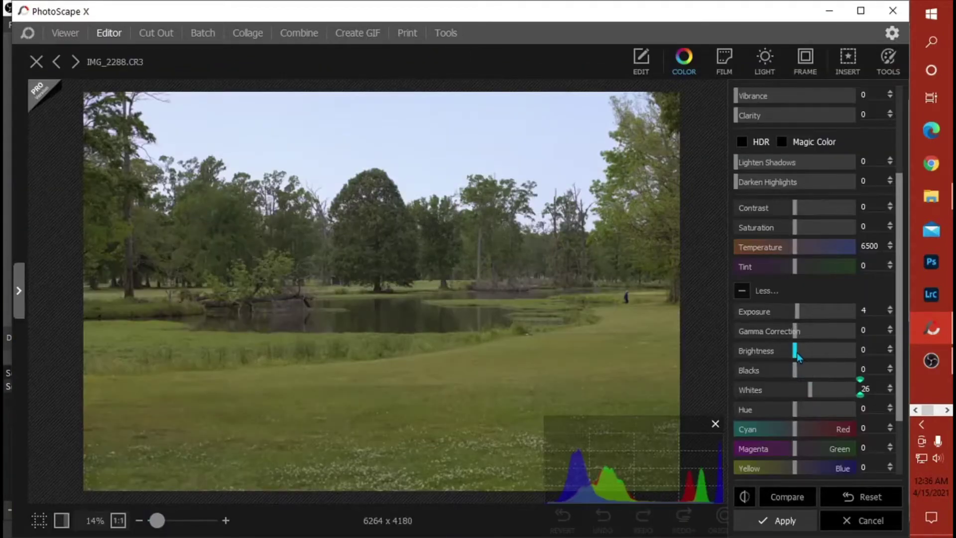
- Set the Brightness of IMG_2288.CR3 to 6 in the color adjustments
{"action": "left_click_drag", "start_coordinate": [797, 355], "coordinate": [808, 355]}
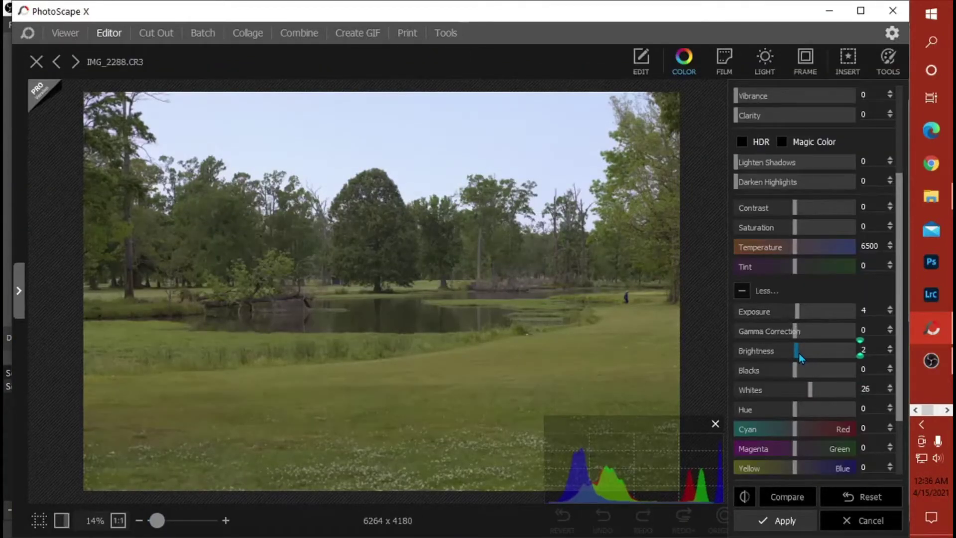
{"action": "left_click", "coordinate": [799, 354]}
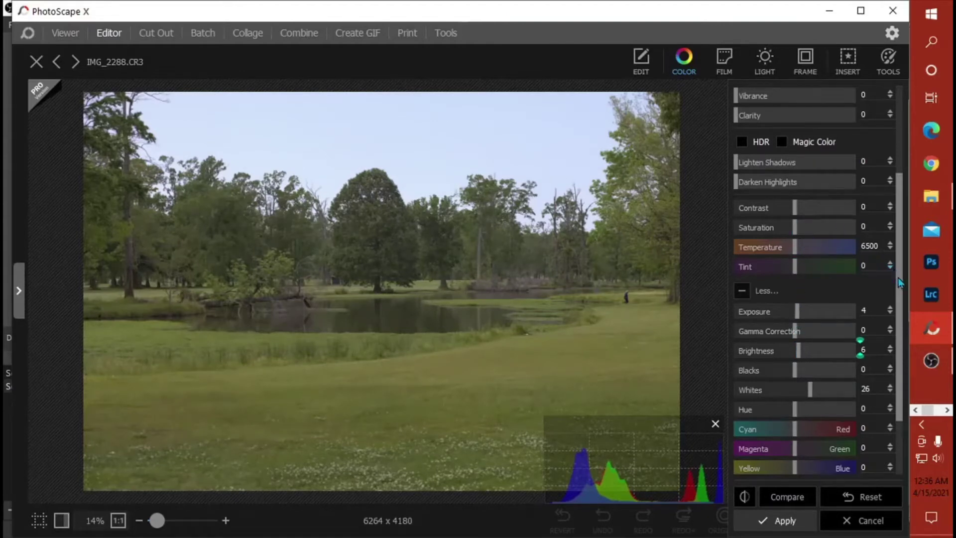
- Set Brighten to 53 and Contrast to 12 for the pond landscape photo
{"action": "scroll", "coordinate": [900, 281], "scroll_direction": "up", "scroll_amount": 3}
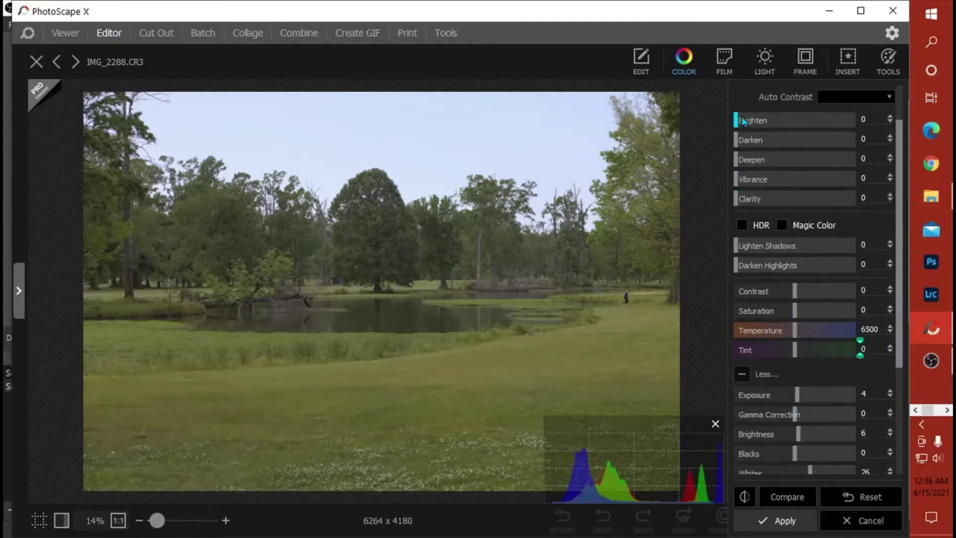
{"action": "left_click_drag", "start_coordinate": [740, 122], "coordinate": [803, 140]}
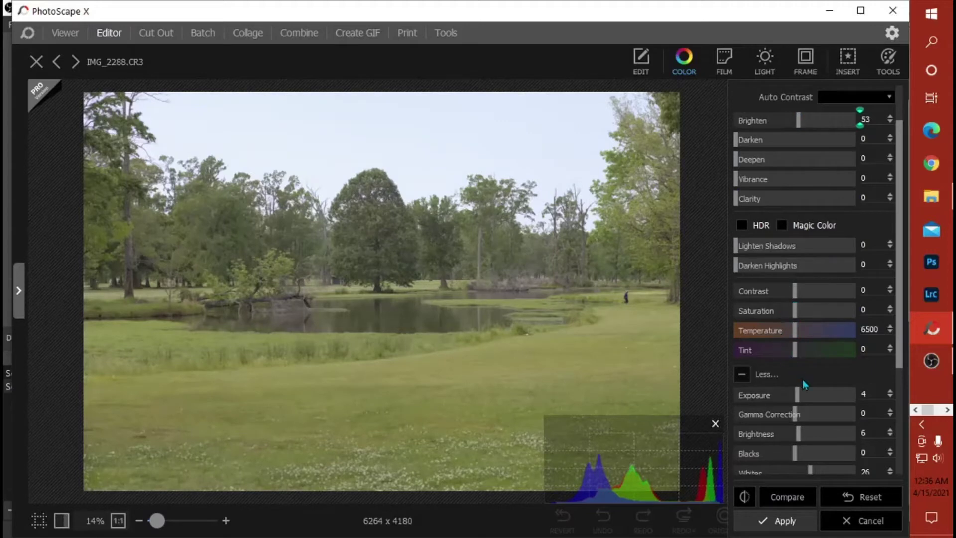
{"action": "left_click_drag", "start_coordinate": [795, 294], "coordinate": [804, 298]}
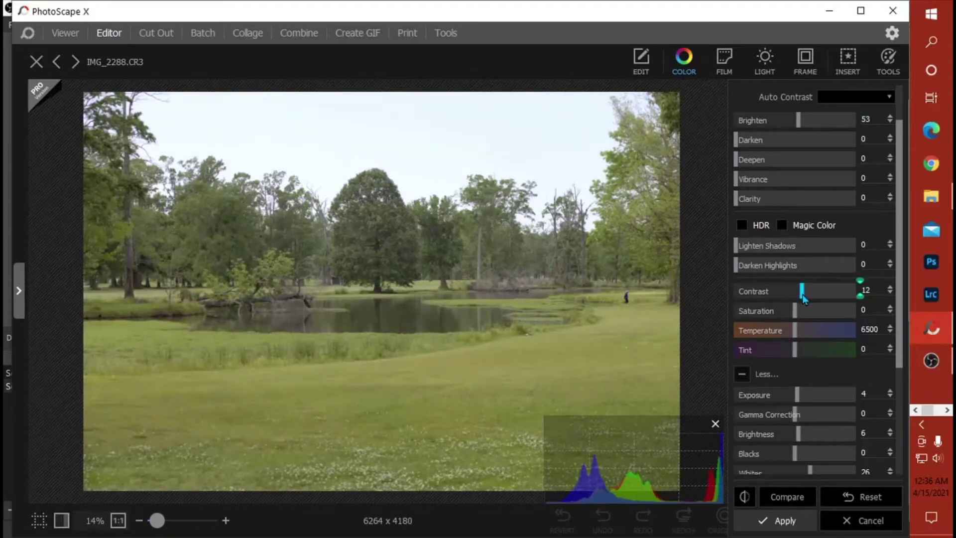
- Set Exposure to 13 and Blacks to -23 in the pond photo's color adjustments
{"action": "left_click_drag", "start_coordinate": [799, 396], "coordinate": [811, 397]}
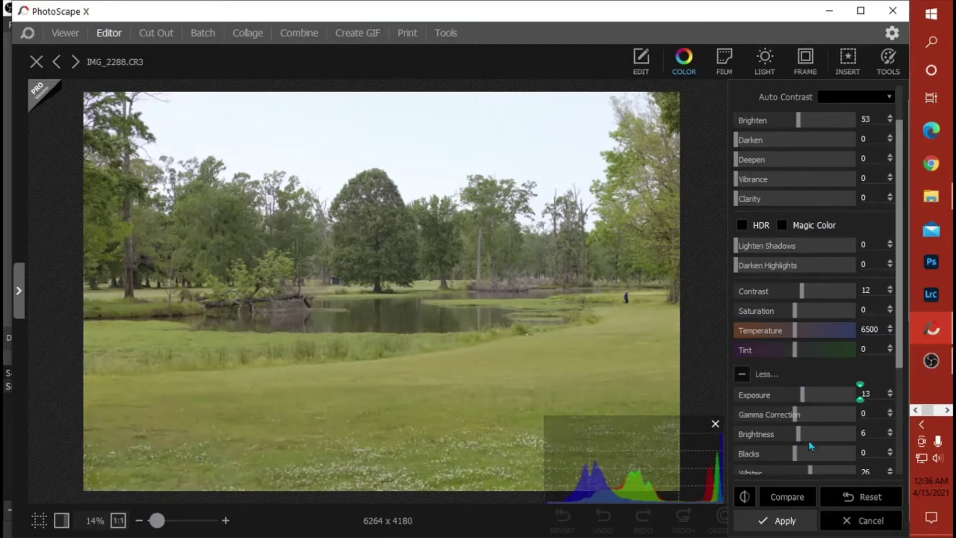
{"action": "scroll", "coordinate": [900, 326], "scroll_direction": "down", "scroll_amount": 3}
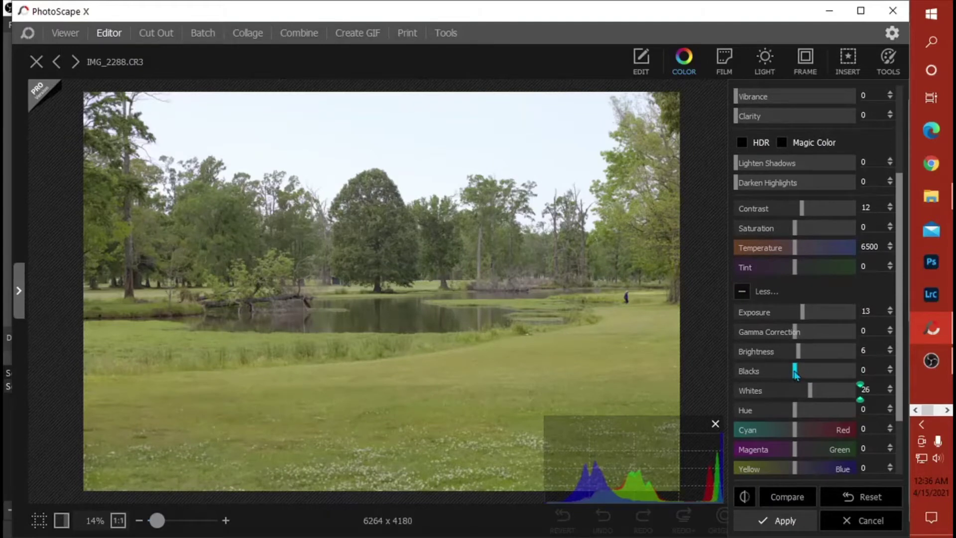
{"action": "left_click_drag", "start_coordinate": [795, 373], "coordinate": [782, 378]}
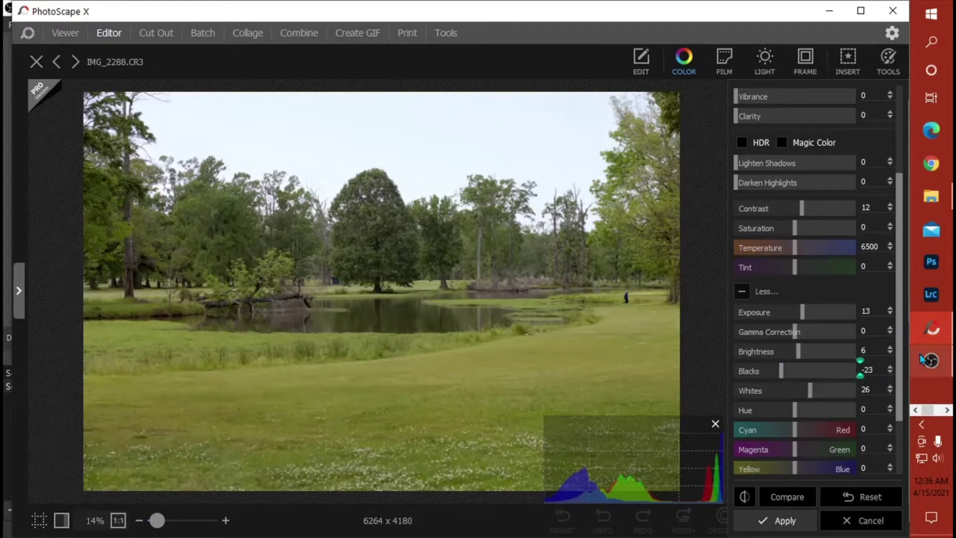
{"action": "scroll", "coordinate": [898, 352], "scroll_direction": "down", "scroll_amount": 3}
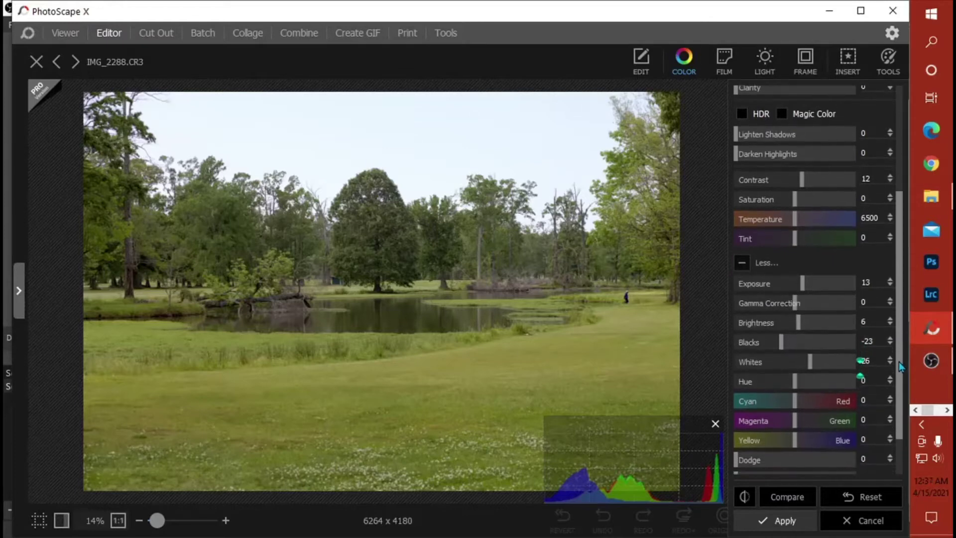
- Examine the trees, far shoreline and fallen log of the adjusted photo at 100%, ending with the whole photo fitted to the window
{"action": "left_click", "coordinate": [63, 521]}
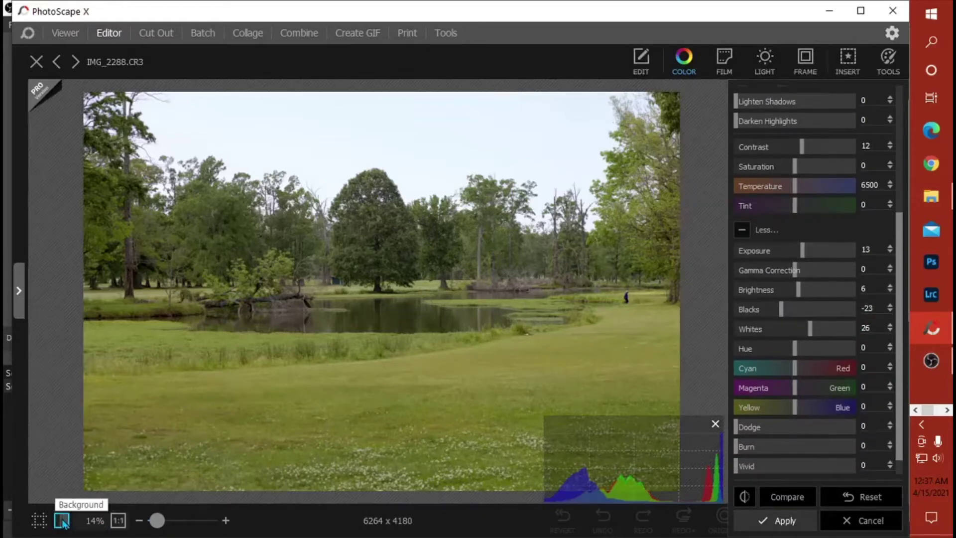
{"action": "left_click", "coordinate": [119, 520]}
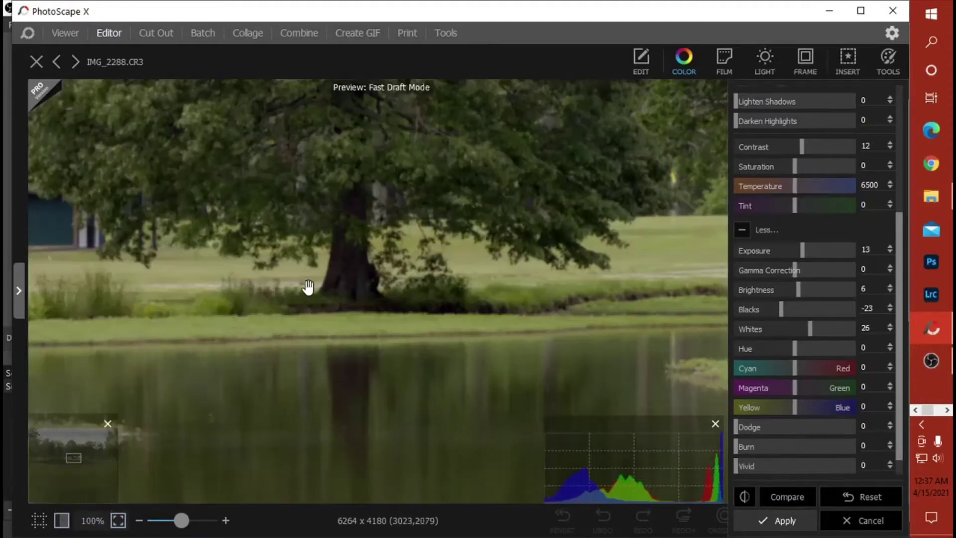
{"action": "left_click_drag", "start_coordinate": [309, 287], "coordinate": [318, 445]}
{"action": "left_click_drag", "start_coordinate": [510, 277], "coordinate": [299, 409]}
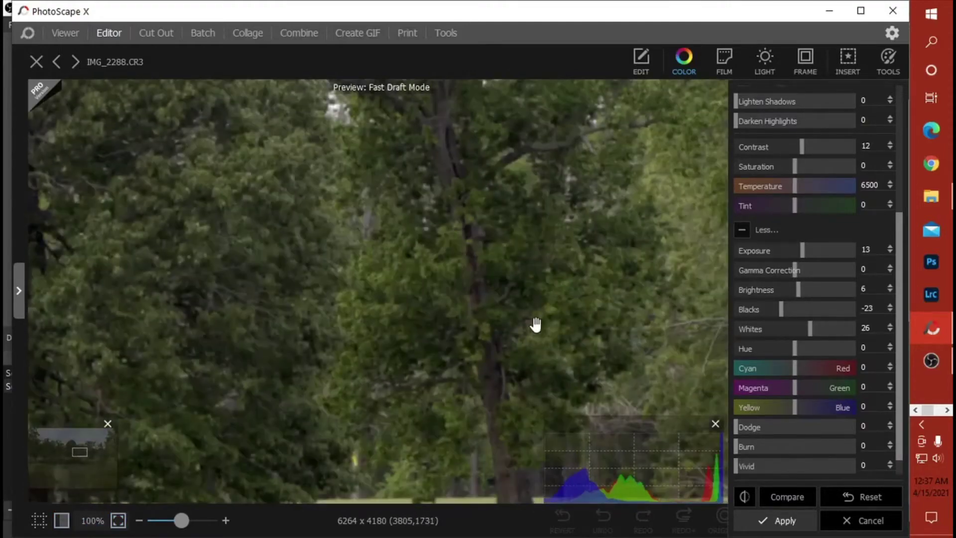
{"action": "left_click_drag", "start_coordinate": [535, 325], "coordinate": [281, 424]}
{"action": "left_click_drag", "start_coordinate": [478, 385], "coordinate": [426, 267]}
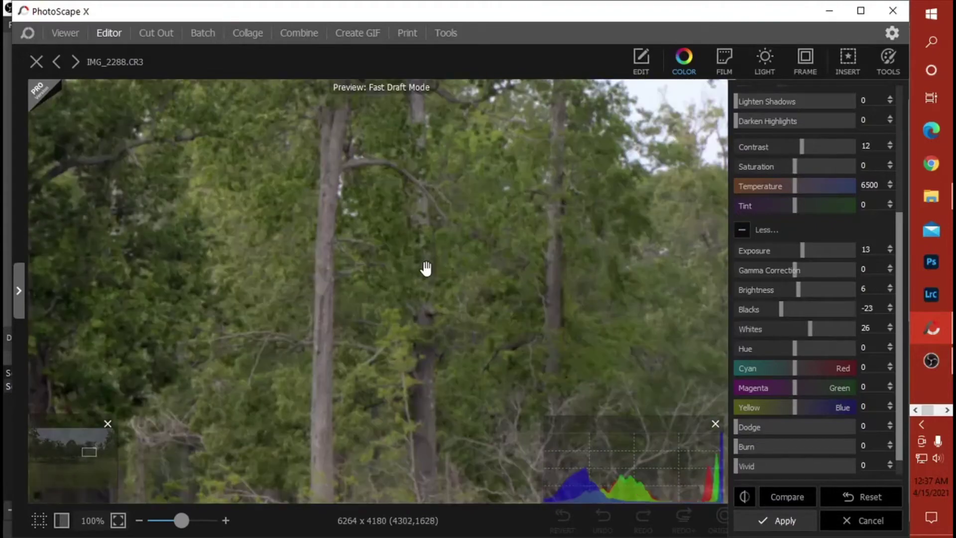
{"action": "left_click_drag", "start_coordinate": [562, 342], "coordinate": [358, 224]}
{"action": "left_click_drag", "start_coordinate": [554, 317], "coordinate": [500, 197]}
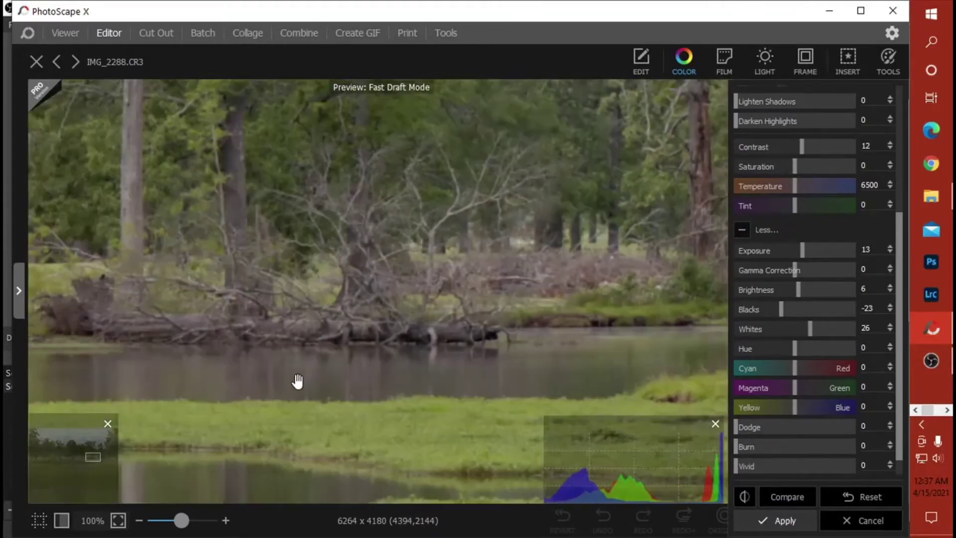
{"action": "left_click_drag", "start_coordinate": [297, 379], "coordinate": [393, 371]}
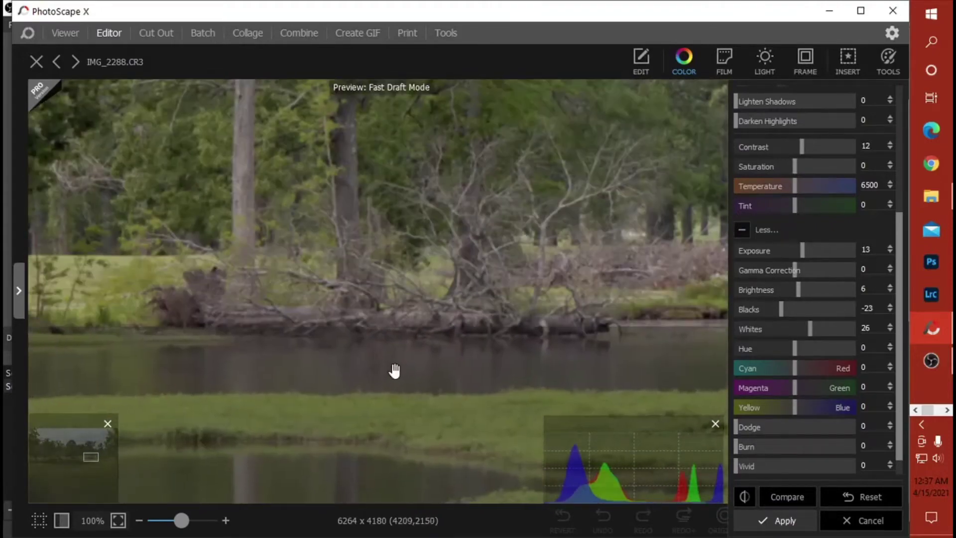
{"action": "left_click_drag", "start_coordinate": [319, 328], "coordinate": [273, 397]}
{"action": "left_click_drag", "start_coordinate": [536, 309], "coordinate": [328, 288]}
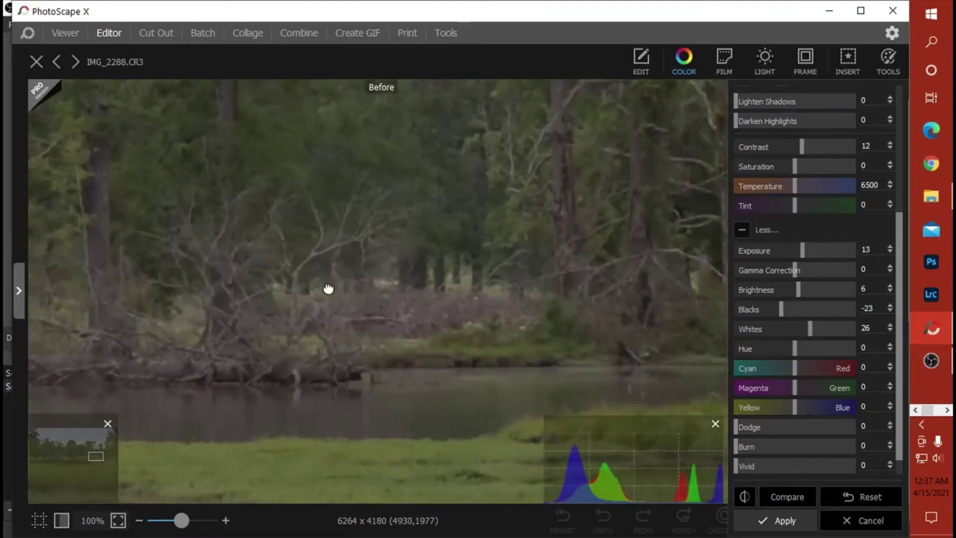
{"action": "left_click_drag", "start_coordinate": [574, 285], "coordinate": [384, 337]}
{"action": "left_click_drag", "start_coordinate": [493, 264], "coordinate": [501, 377]}
{"action": "left_click_drag", "start_coordinate": [483, 224], "coordinate": [501, 378]}
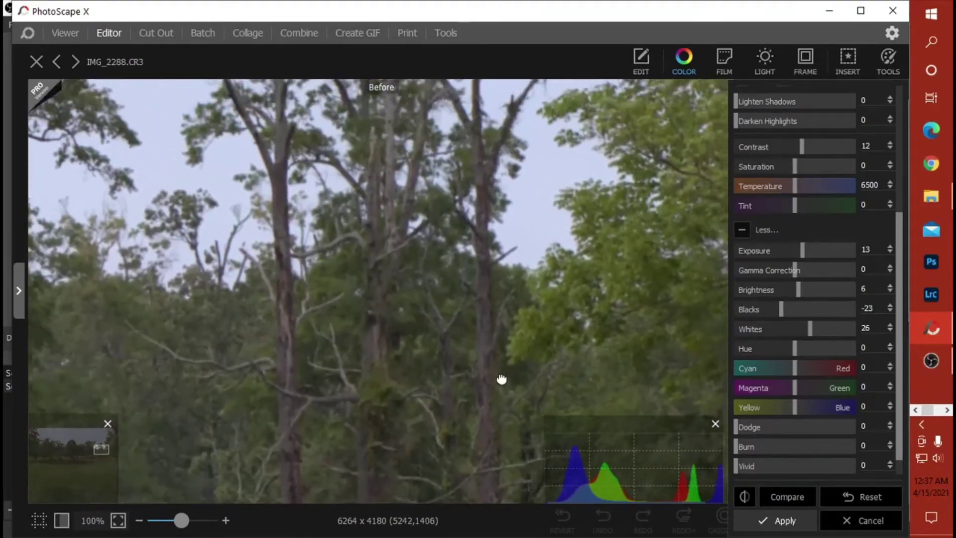
{"action": "left_click_drag", "start_coordinate": [455, 216], "coordinate": [492, 395]}
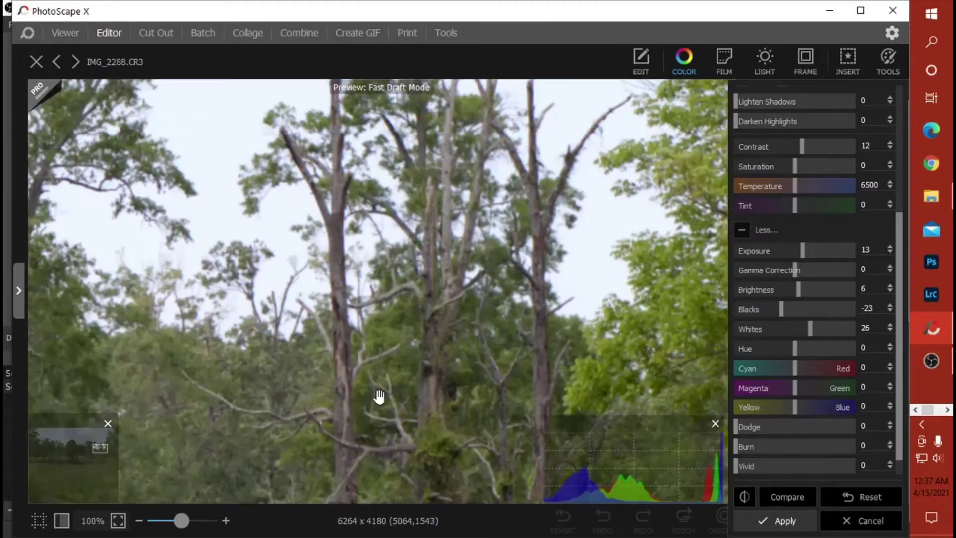
{"action": "left_click", "coordinate": [120, 520]}
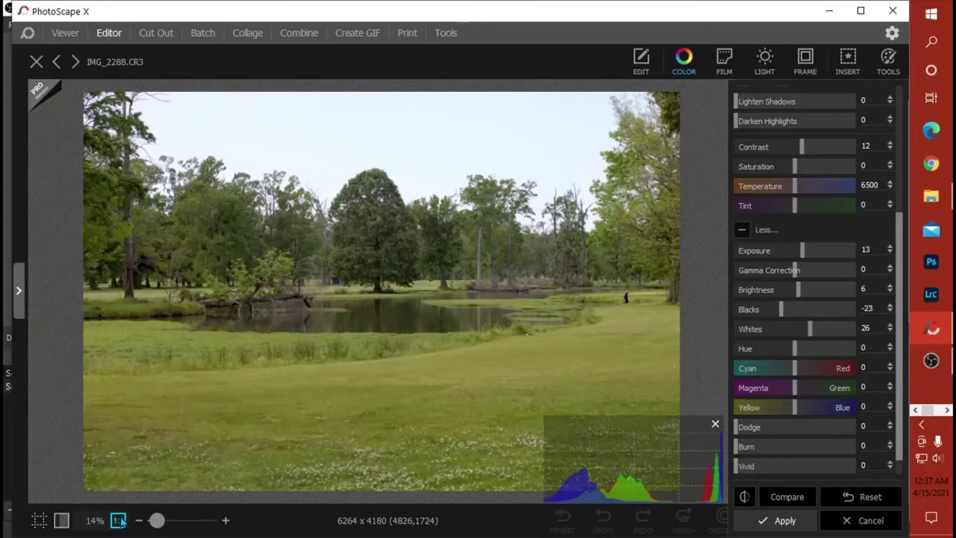
- Apply the color adjustments and remove the distant person on the grass beside the pond using the Spot Healing Brush at size 15
{"action": "left_click", "coordinate": [779, 520]}
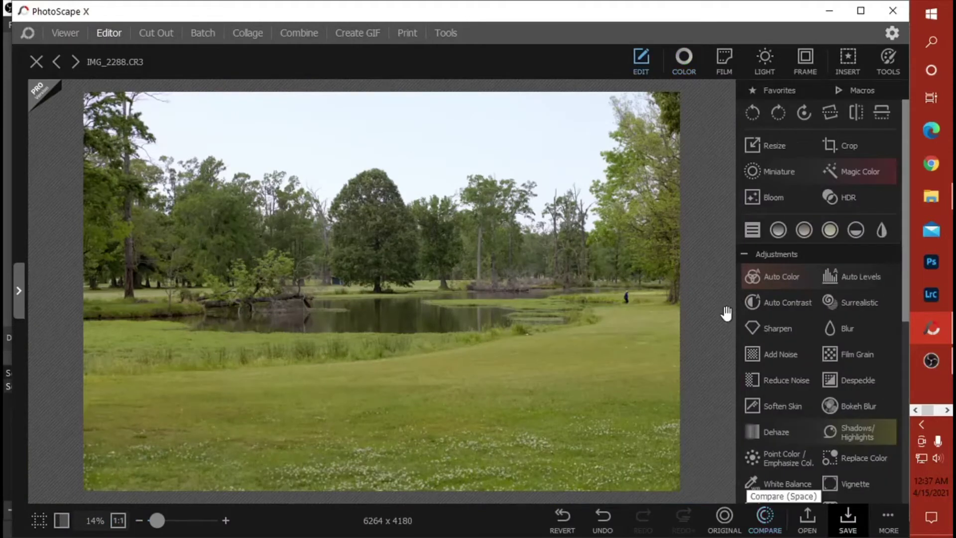
{"action": "left_click", "coordinate": [891, 64]}
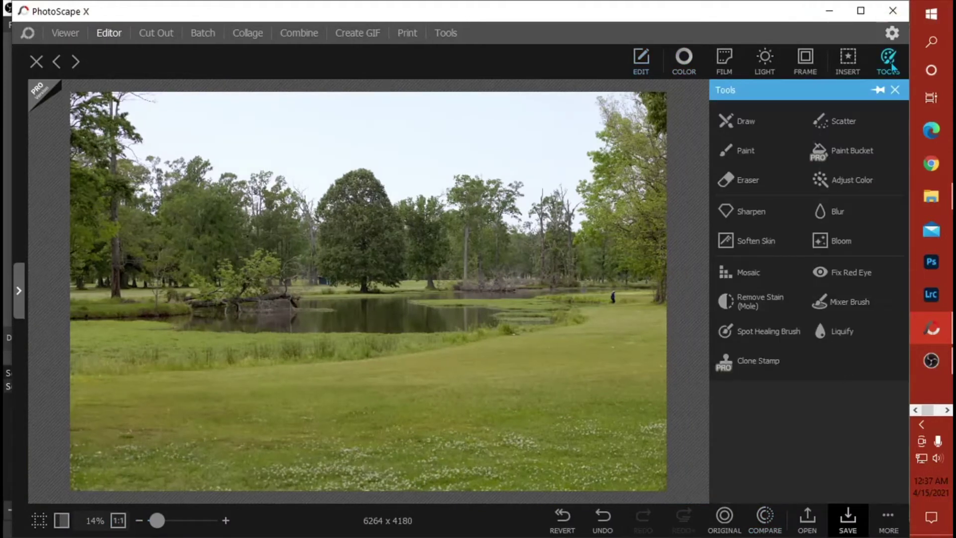
{"action": "left_click", "coordinate": [766, 330]}
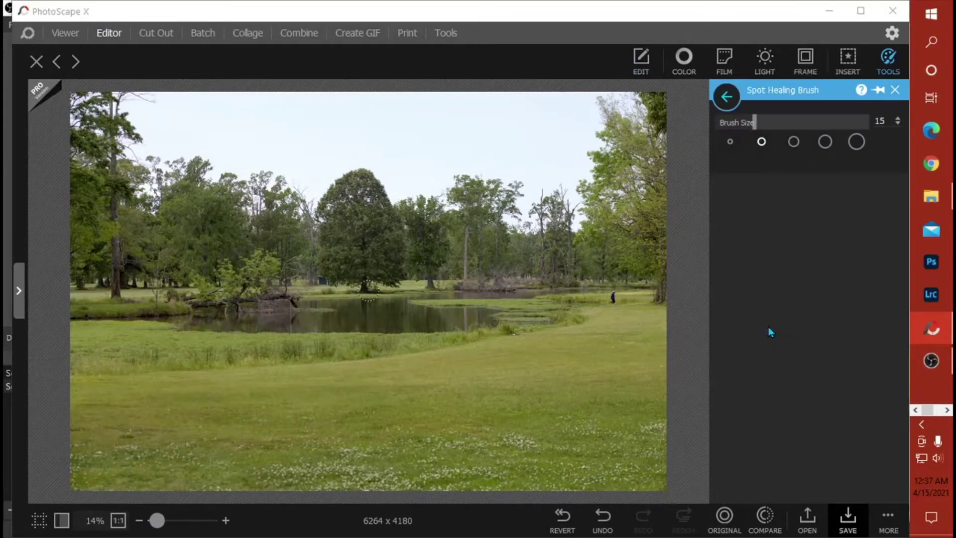
{"action": "left_click", "coordinate": [613, 299]}
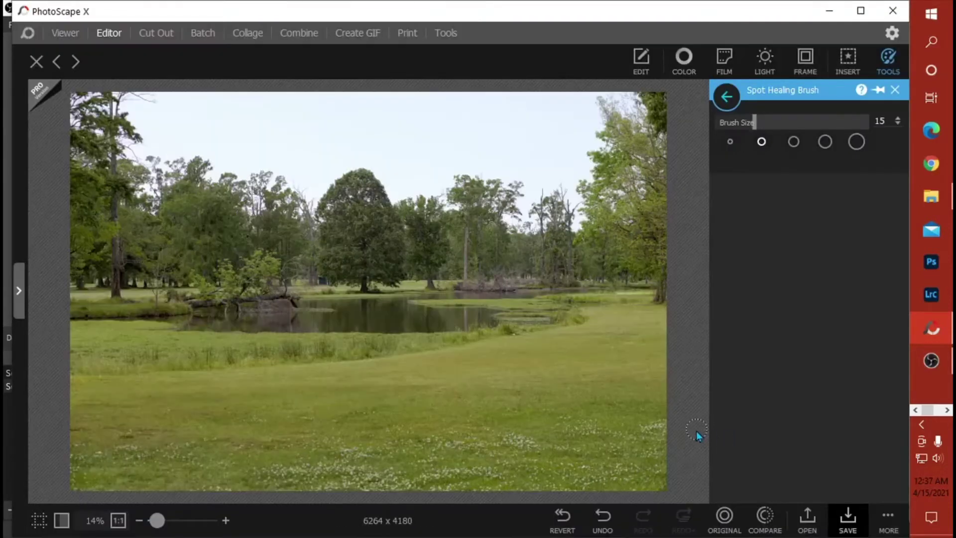
{"action": "left_click", "coordinate": [621, 300]}
- Close the healing tool and examine the shoreline, disc golf basket and retouched grass at 170%, ending with the whole photo in view
{"action": "left_click_drag", "start_coordinate": [156, 520], "coordinate": [192, 520]}
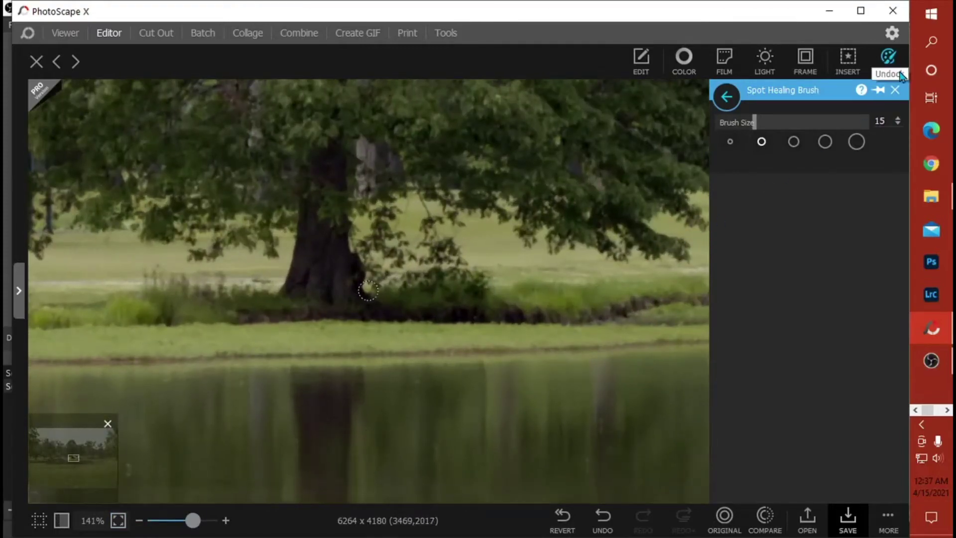
{"action": "left_click", "coordinate": [888, 59]}
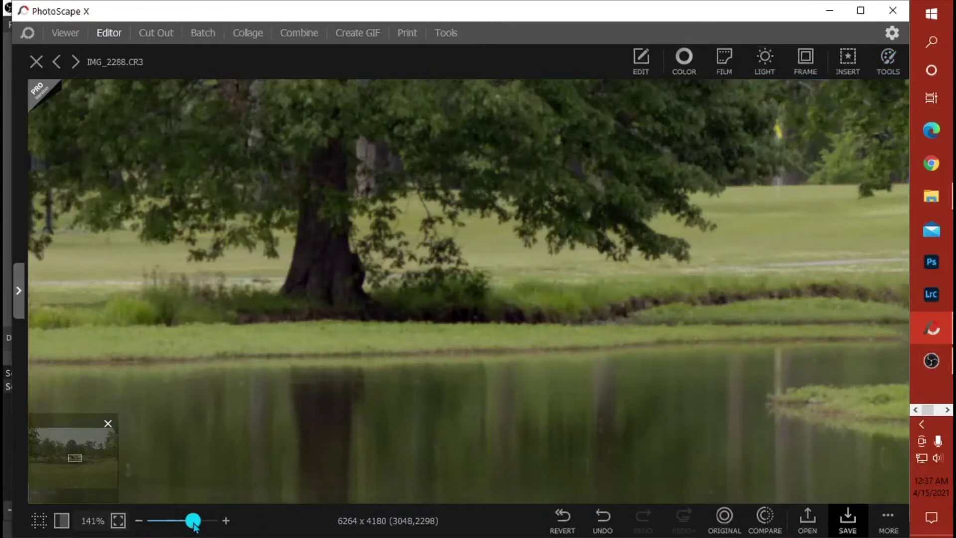
{"action": "left_click", "coordinate": [226, 521]}
{"action": "left_click_drag", "start_coordinate": [691, 365], "coordinate": [284, 390]}
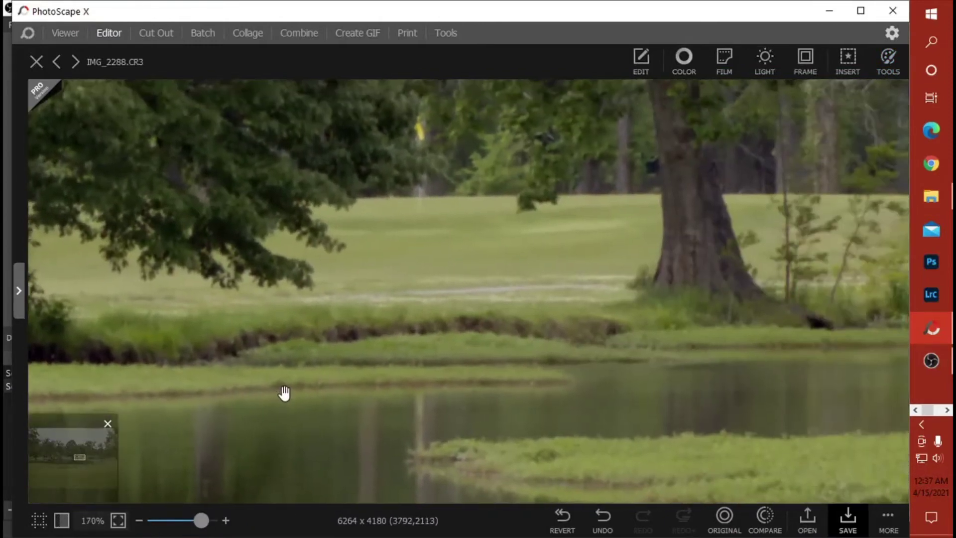
{"action": "left_click_drag", "start_coordinate": [745, 340], "coordinate": [622, 327]}
{"action": "left_click_drag", "start_coordinate": [906, 324], "coordinate": [342, 332]}
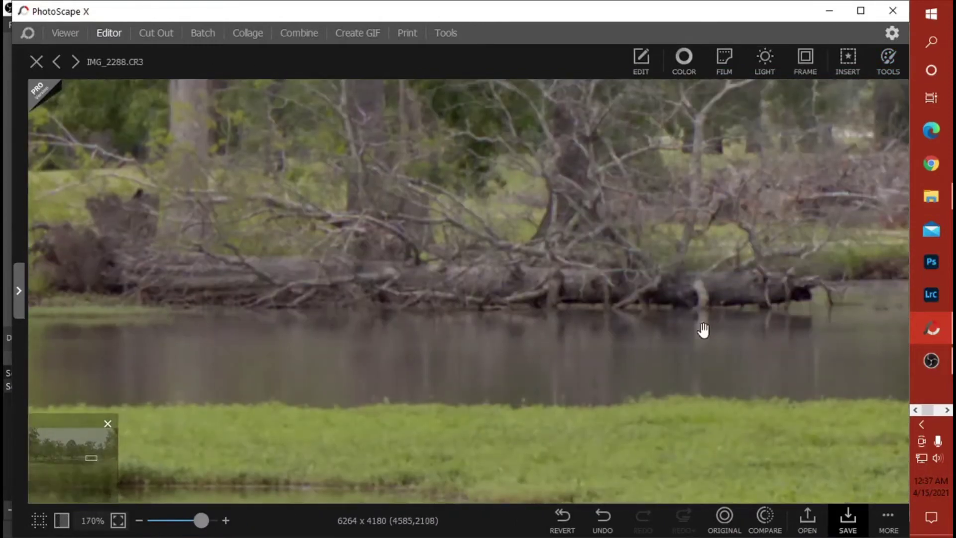
{"action": "left_click_drag", "start_coordinate": [826, 330], "coordinate": [423, 273]}
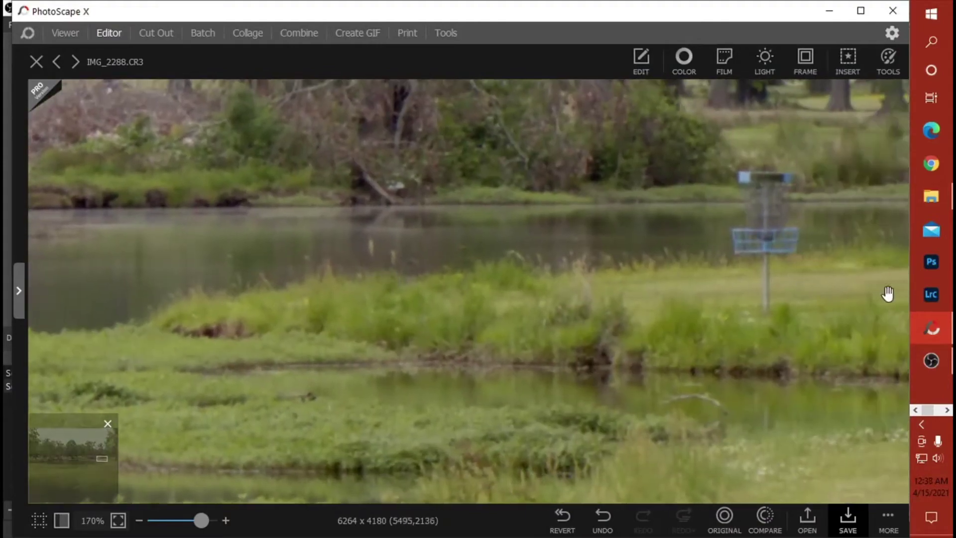
{"action": "left_click_drag", "start_coordinate": [888, 293], "coordinate": [382, 253]}
{"action": "left_click_drag", "start_coordinate": [875, 256], "coordinate": [453, 344]}
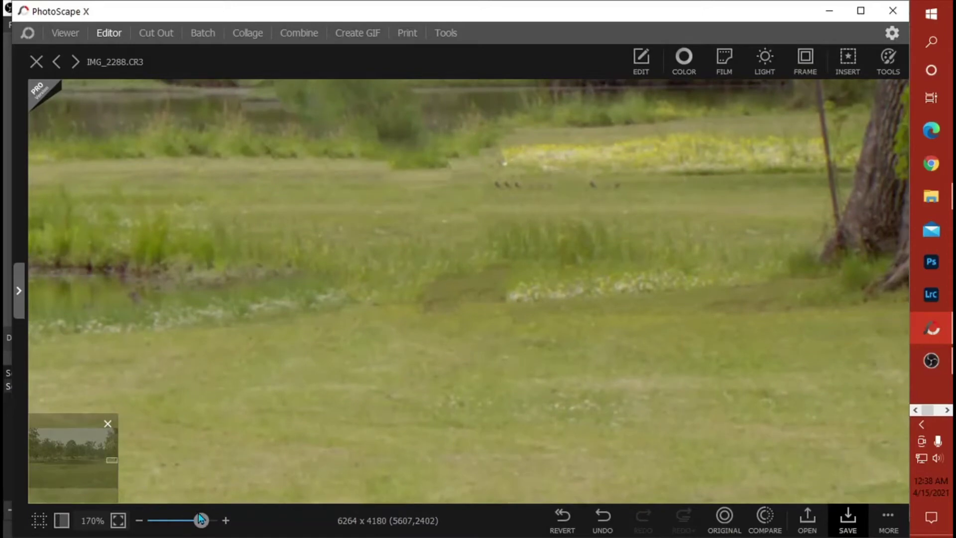
{"action": "left_click_drag", "start_coordinate": [201, 521], "coordinate": [135, 519]}
{"action": "left_click", "coordinate": [118, 520]}
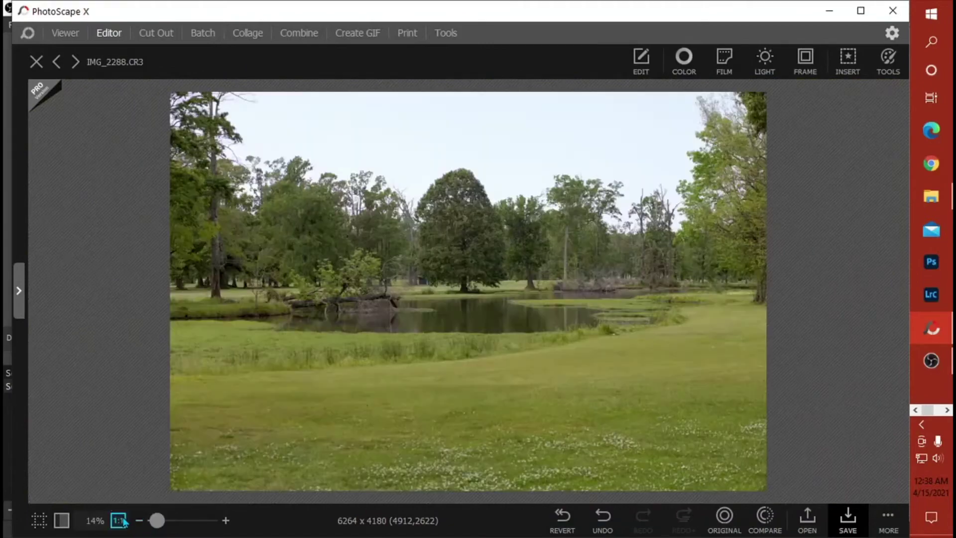
- Save the edited photo as the JPEG IMG_2288 in the Submission Files folder
{"action": "left_click", "coordinate": [846, 522]}
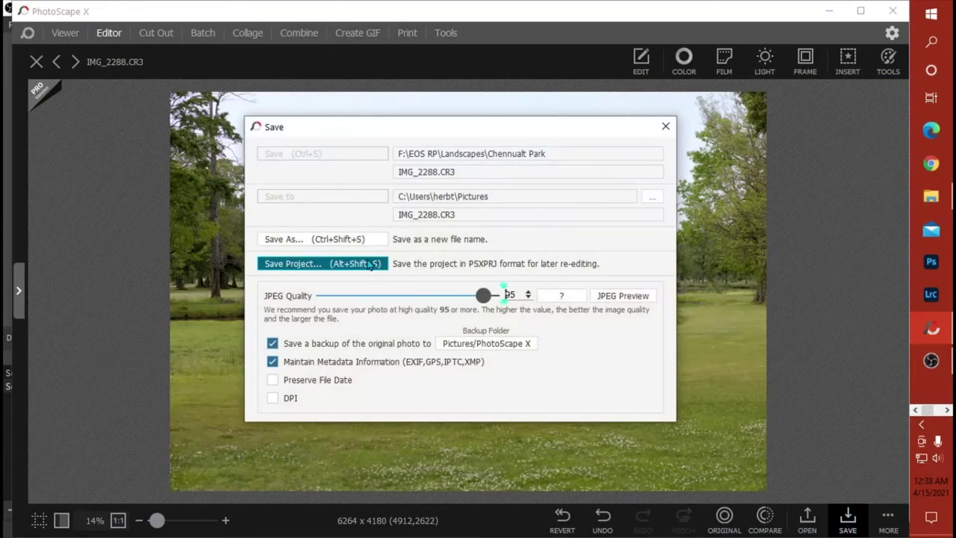
{"action": "left_click", "coordinate": [352, 241]}
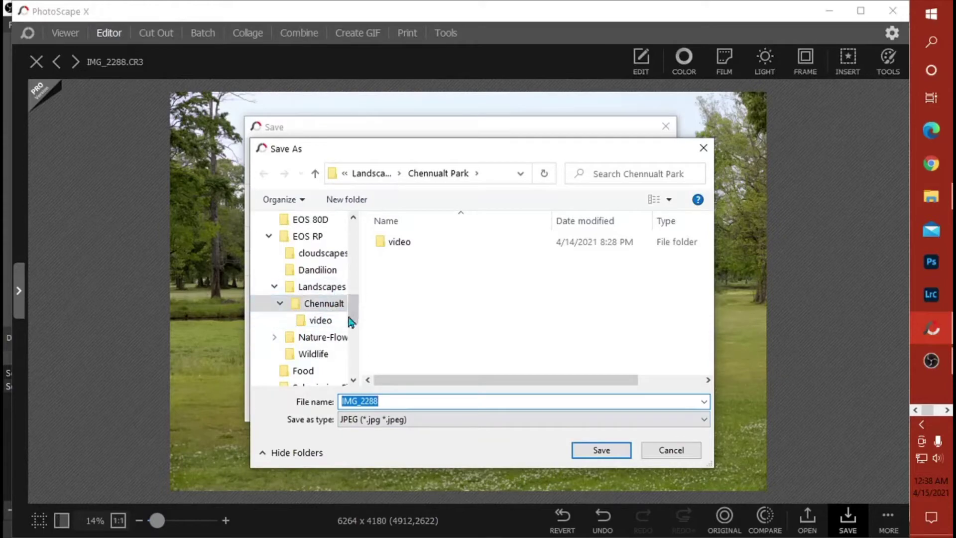
{"action": "left_click_drag", "start_coordinate": [352, 319], "coordinate": [340, 333]}
{"action": "left_click", "coordinate": [337, 337]}
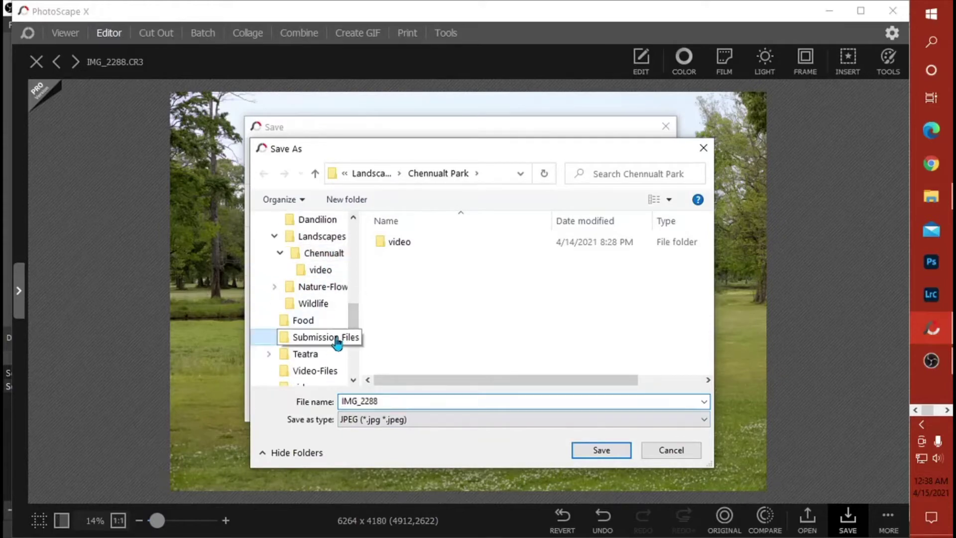
{"action": "left_click", "coordinate": [616, 455]}
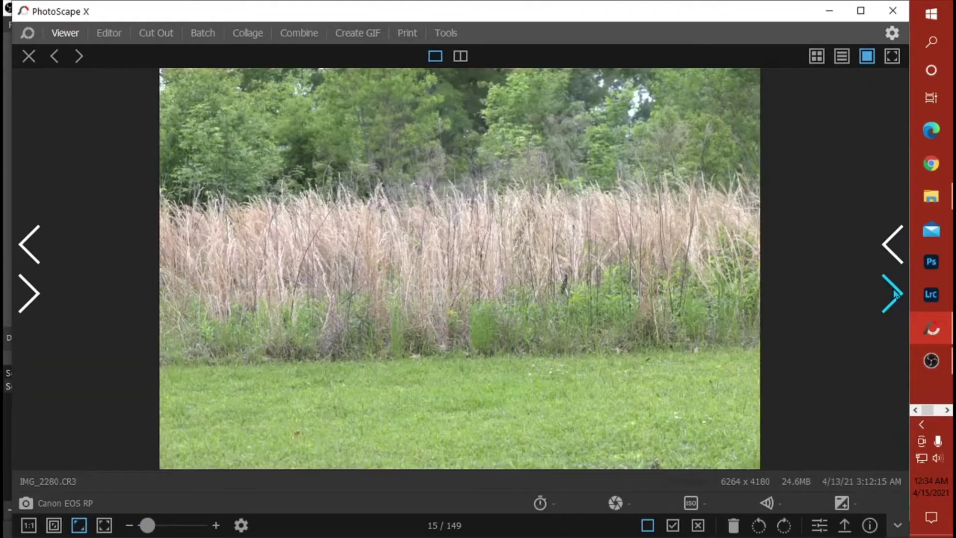
- Advance through the Chennualt Park photos to IMG_2284.CR3 and examine the yellow flag's fabric and stitching at 100%
{"action": "left_click", "coordinate": [893, 294]}
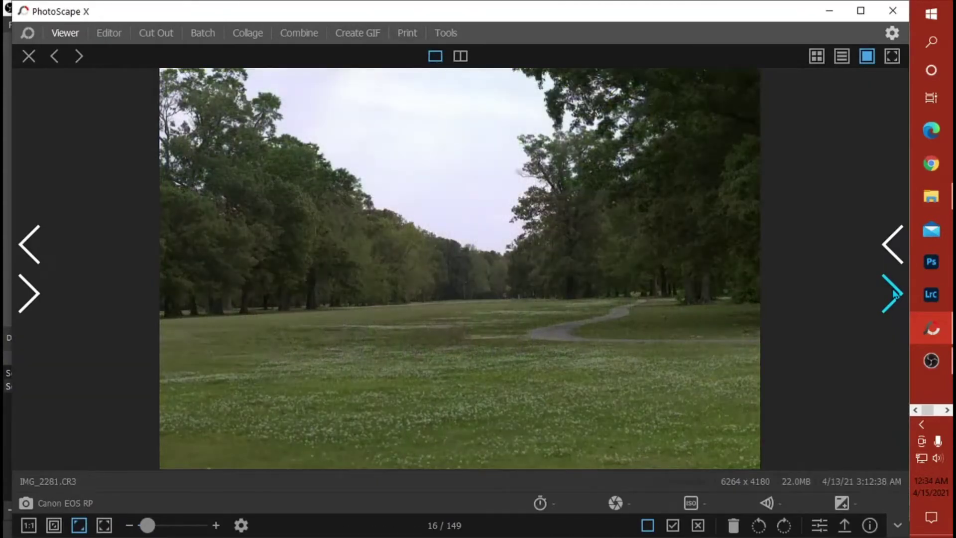
{"action": "left_click", "coordinate": [892, 294]}
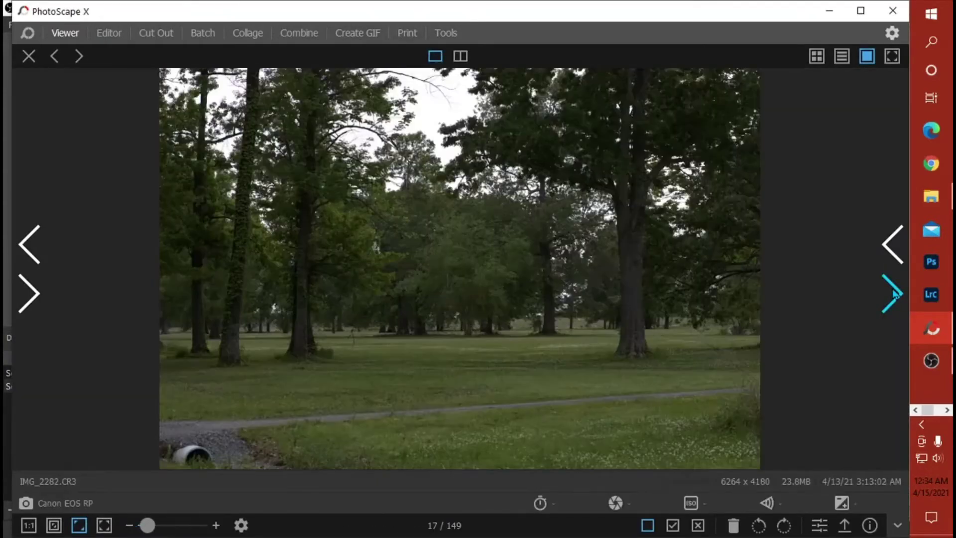
{"action": "left_click", "coordinate": [893, 293]}
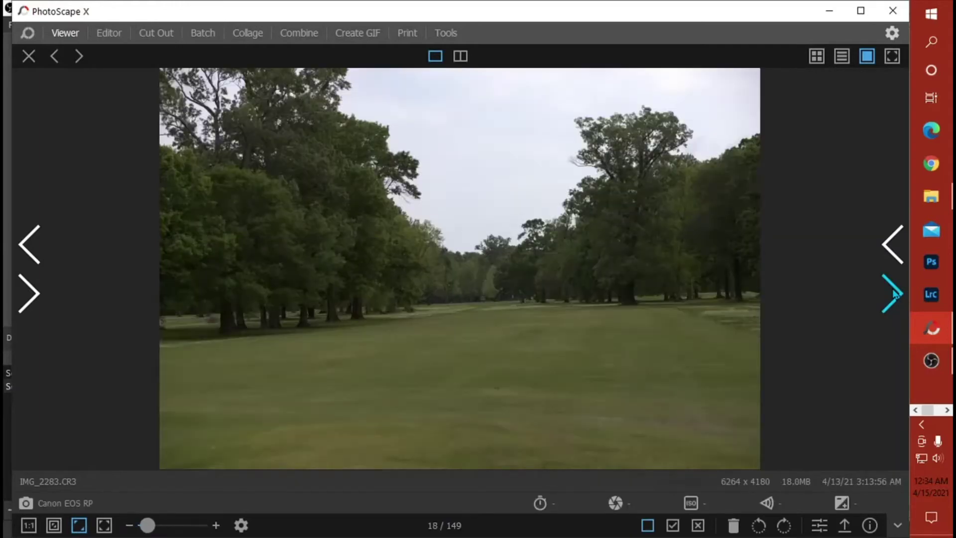
{"action": "left_click", "coordinate": [894, 293]}
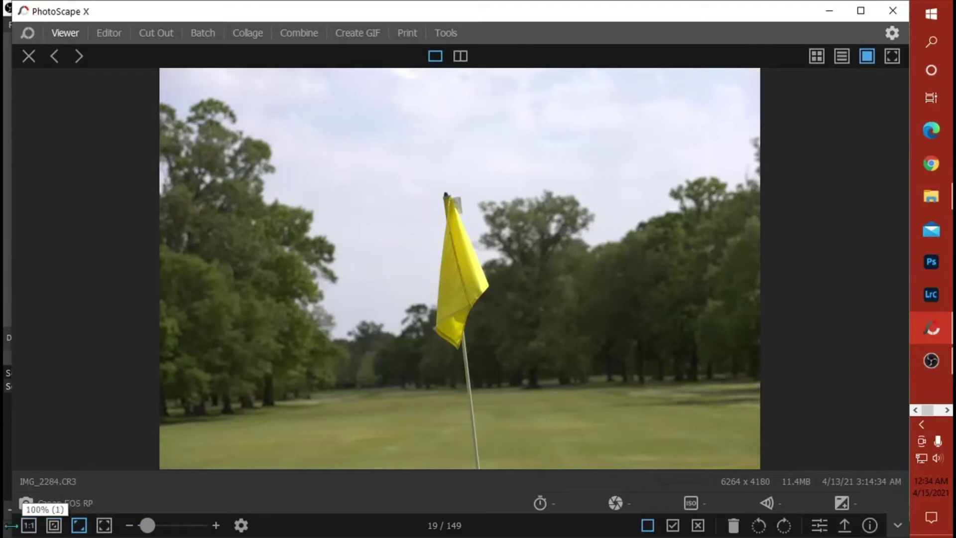
{"action": "left_click", "coordinate": [29, 525]}
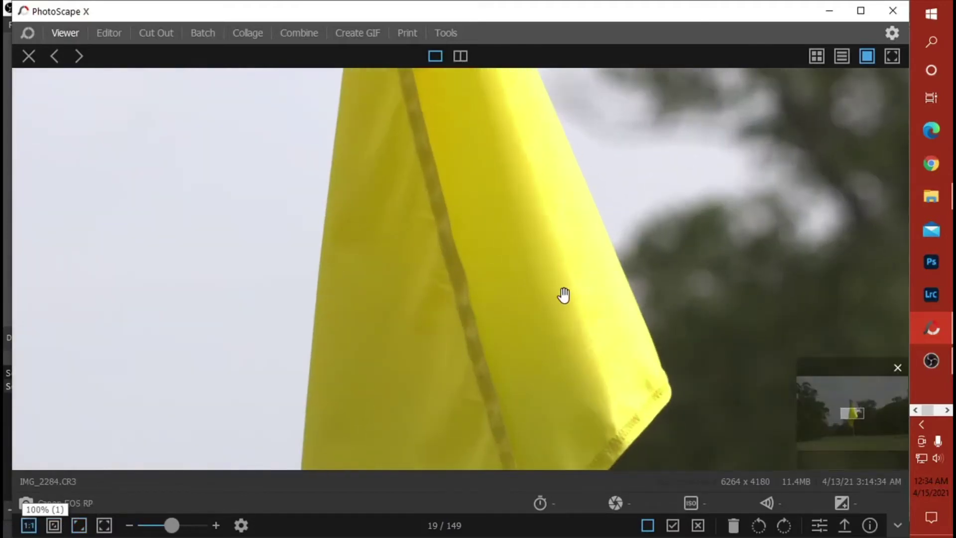
{"action": "left_click_drag", "start_coordinate": [548, 292], "coordinate": [630, 262]}
{"action": "left_click_drag", "start_coordinate": [598, 343], "coordinate": [544, 215]}
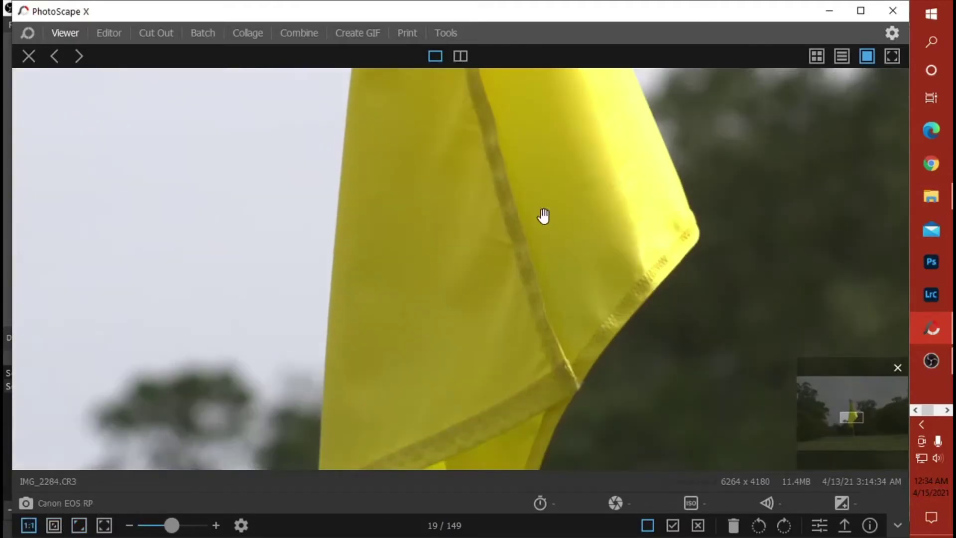
- Examine the yellow flag's seams, lower folds and upper edge in IMG_2284.CR3 at 100%, ending with the whole photo in view
{"action": "left_click_drag", "start_coordinate": [413, 359], "coordinate": [670, 261]}
{"action": "left_click_drag", "start_coordinate": [712, 297], "coordinate": [482, 160]}
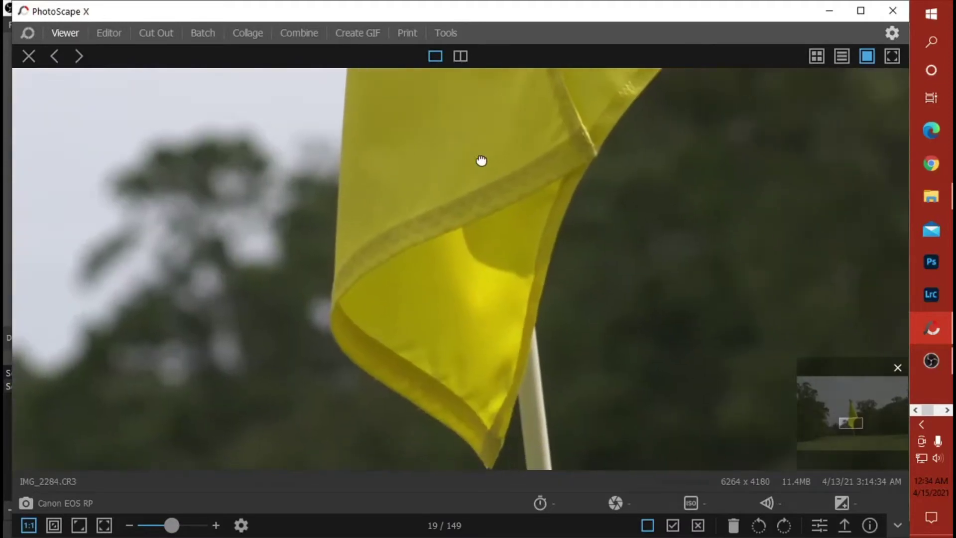
{"action": "left_click_drag", "start_coordinate": [624, 218], "coordinate": [446, 435]}
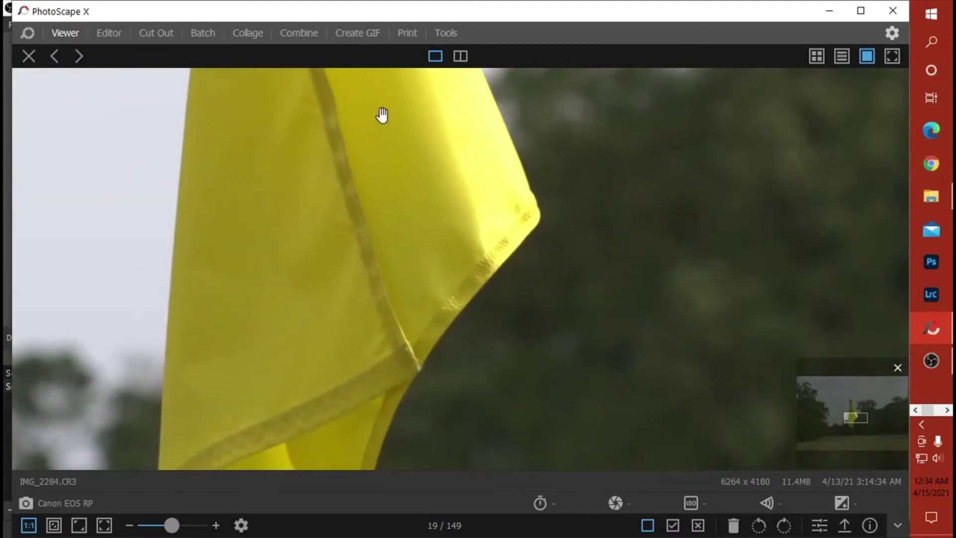
{"action": "left_click_drag", "start_coordinate": [382, 115], "coordinate": [702, 164]}
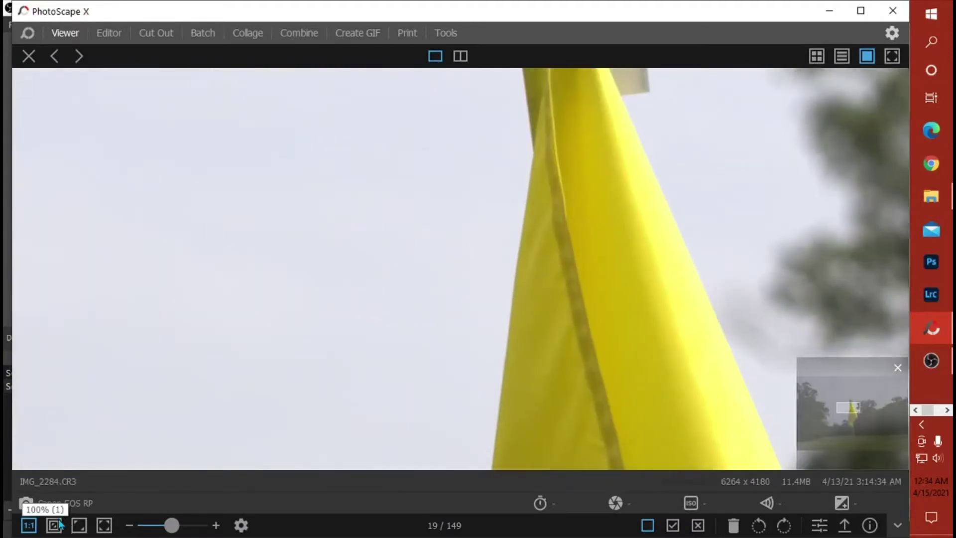
{"action": "left_click", "coordinate": [80, 524]}
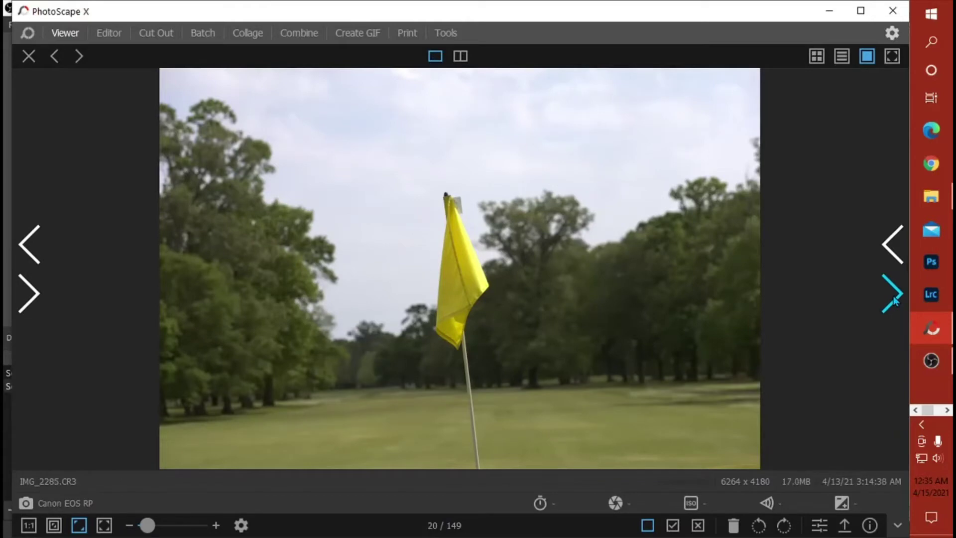
- Advance to IMG_2285.CR3 and examine the fairway grass and distant tree line at 100%, ending with the whole photo in view
{"action": "left_click", "coordinate": [894, 299]}
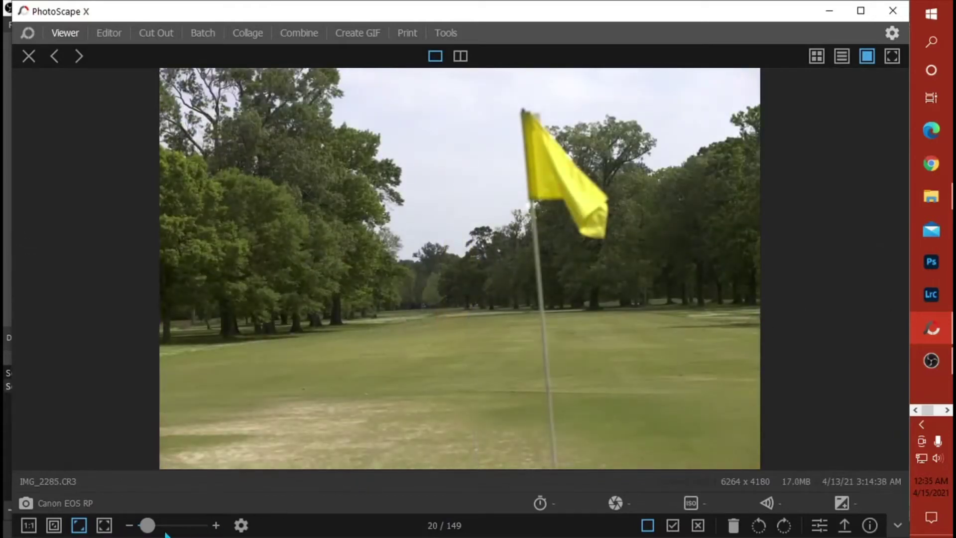
{"action": "left_click", "coordinate": [28, 525]}
{"action": "left_click_drag", "start_coordinate": [316, 458], "coordinate": [443, 277]}
{"action": "left_click_drag", "start_coordinate": [301, 278], "coordinate": [460, 231]}
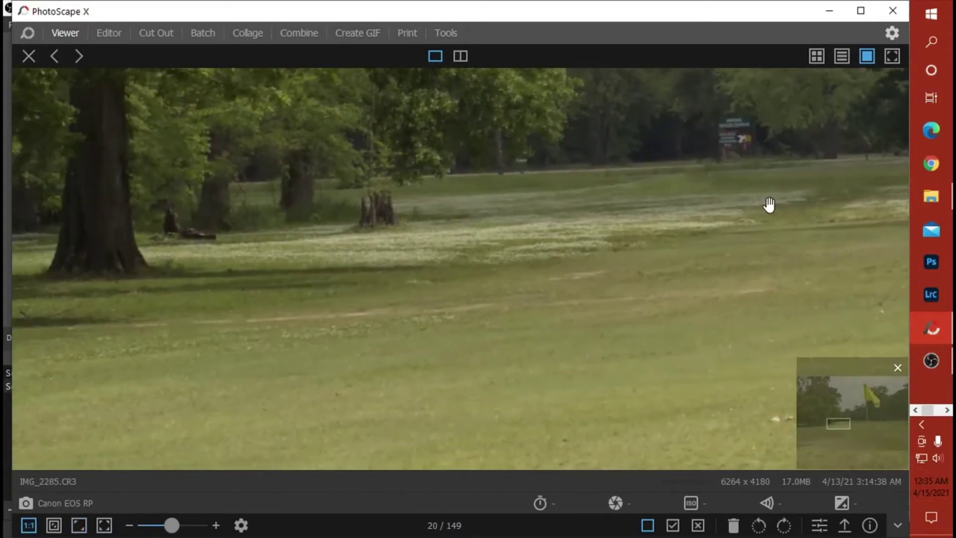
{"action": "left_click_drag", "start_coordinate": [769, 204], "coordinate": [256, 262]}
{"action": "left_click_drag", "start_coordinate": [851, 184], "coordinate": [399, 339]}
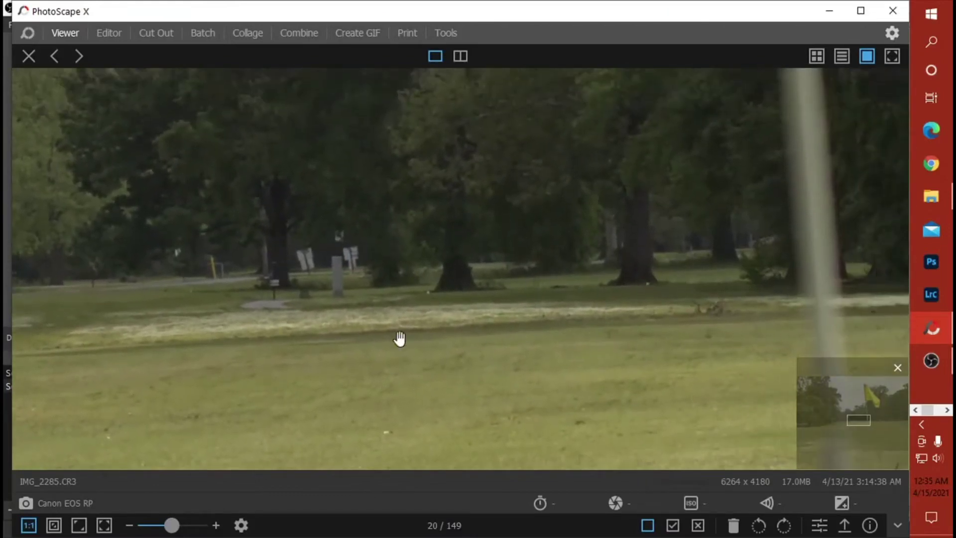
{"action": "left_click", "coordinate": [80, 525]}
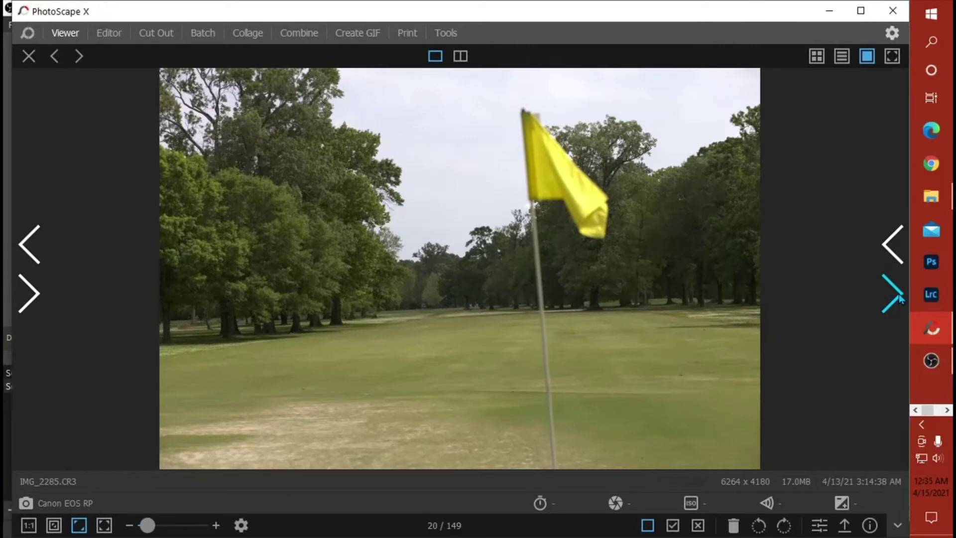
- Examine the flag up to its pole top in IMG_2286.CR3 at 100%, and continue to IMG_2287.CR3
{"action": "left_click", "coordinate": [899, 297]}
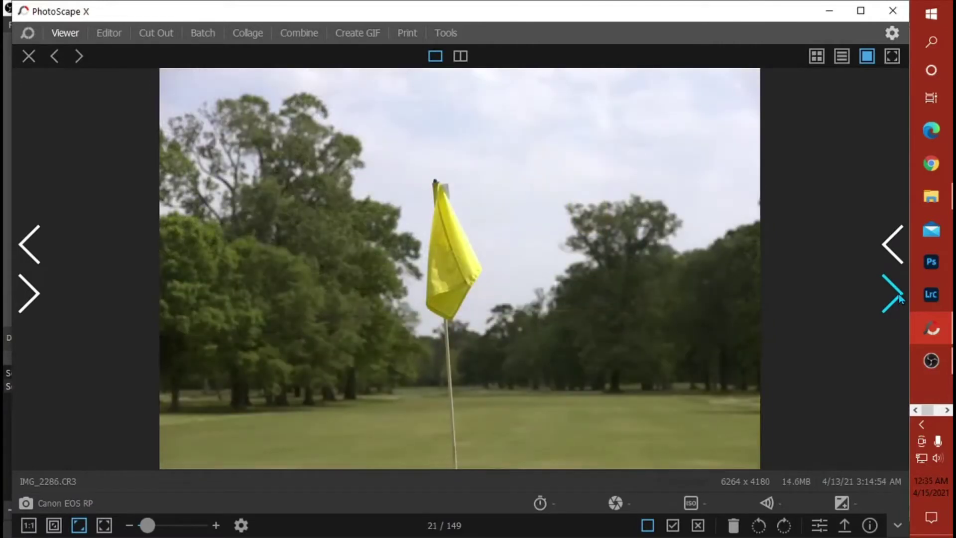
{"action": "left_click", "coordinate": [30, 525]}
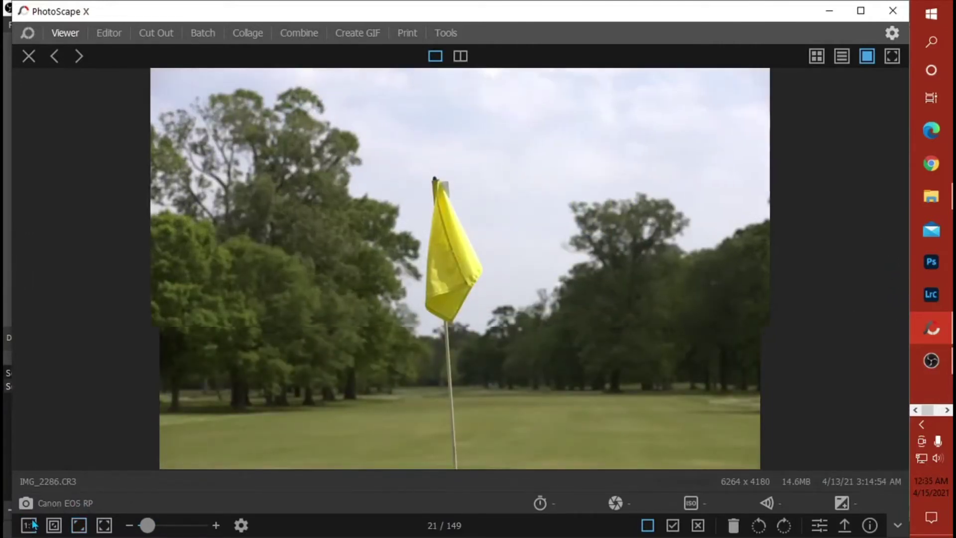
{"action": "left_click_drag", "start_coordinate": [392, 292], "coordinate": [342, 442]}
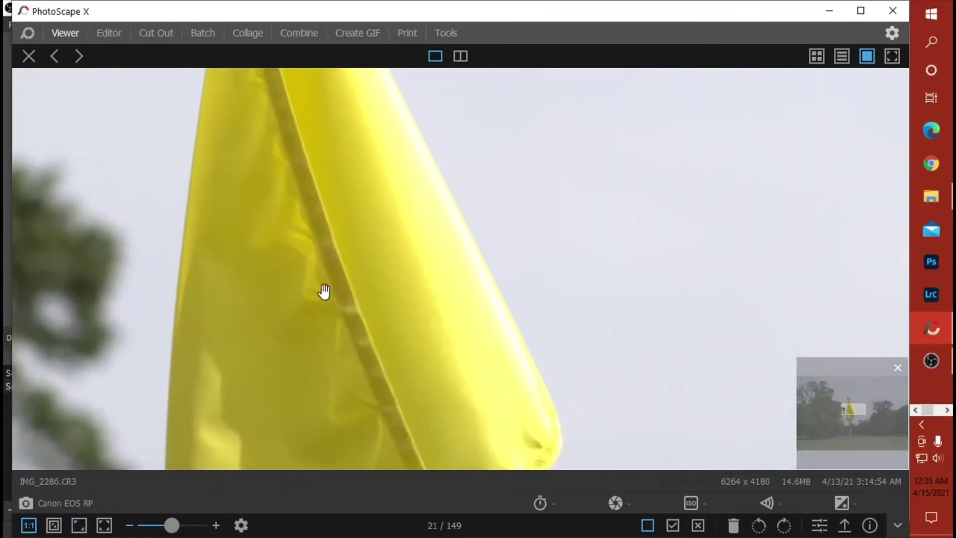
{"action": "left_click_drag", "start_coordinate": [327, 235], "coordinate": [376, 406]}
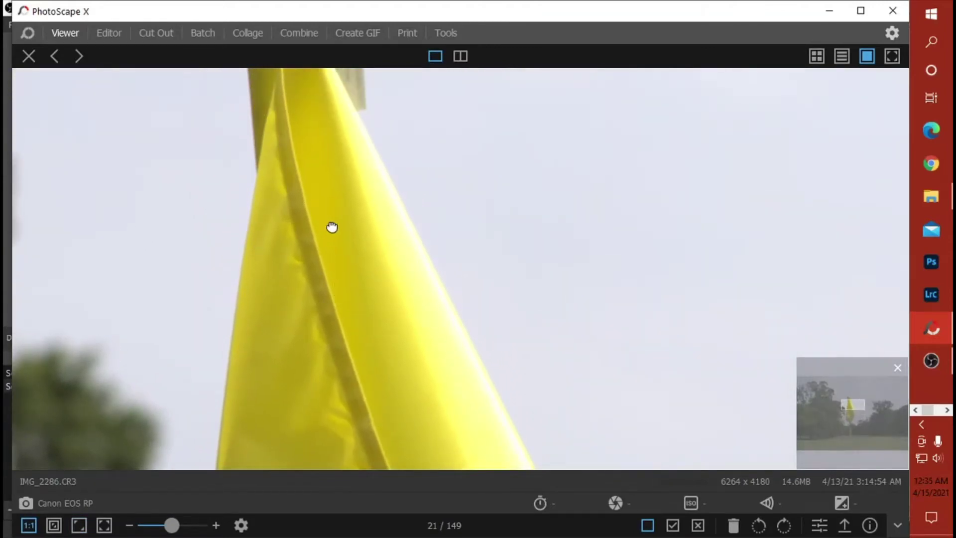
{"action": "left_click_drag", "start_coordinate": [332, 227], "coordinate": [384, 299]}
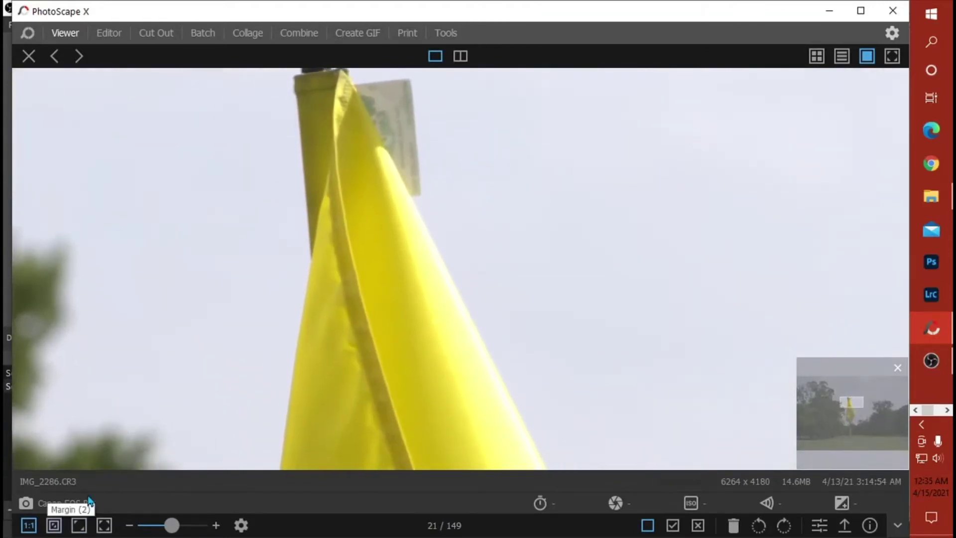
{"action": "left_click", "coordinate": [79, 525]}
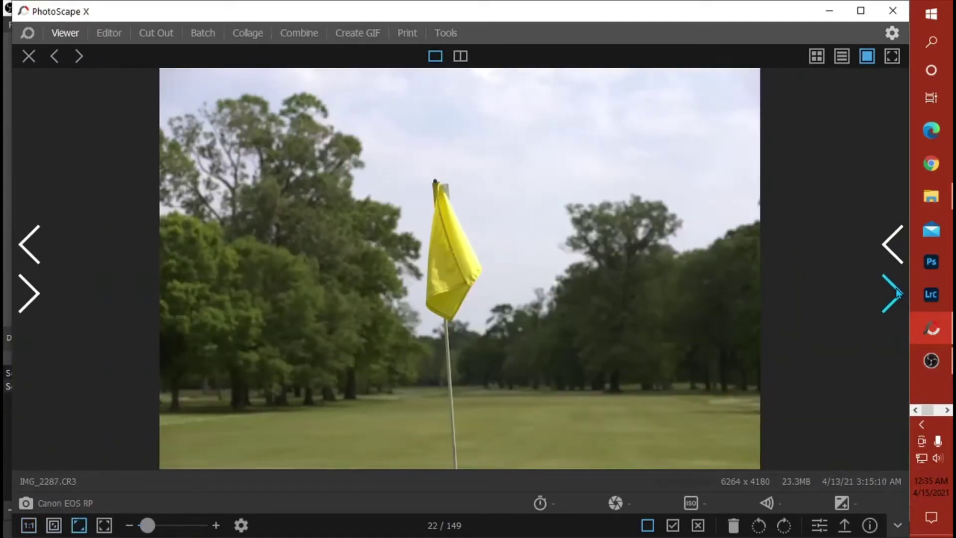
{"action": "left_click", "coordinate": [895, 292]}
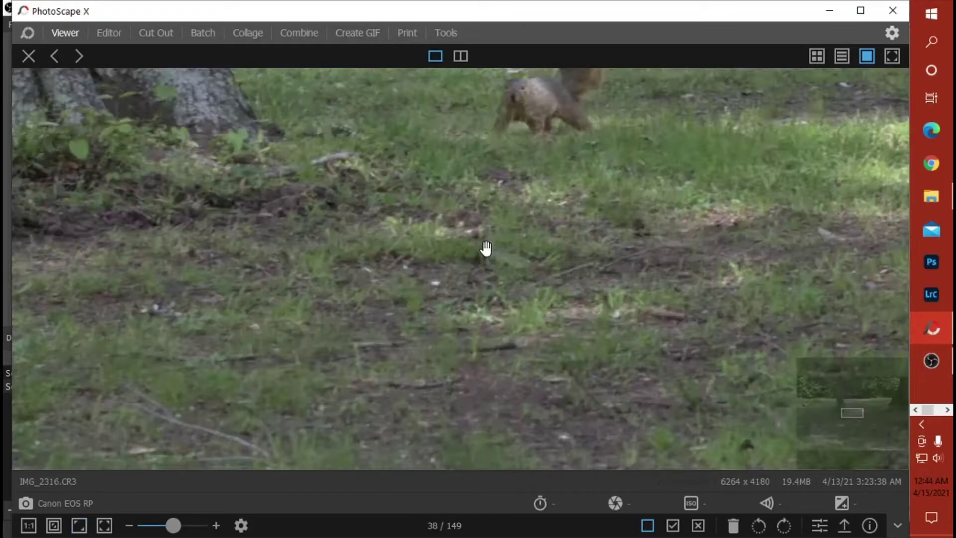
- Examine the squirrel on the grass in IMG_2316.CR3, restore the full view and advance to IMG_2319.CR3
{"action": "left_click_drag", "start_coordinate": [484, 250], "coordinate": [426, 332]}
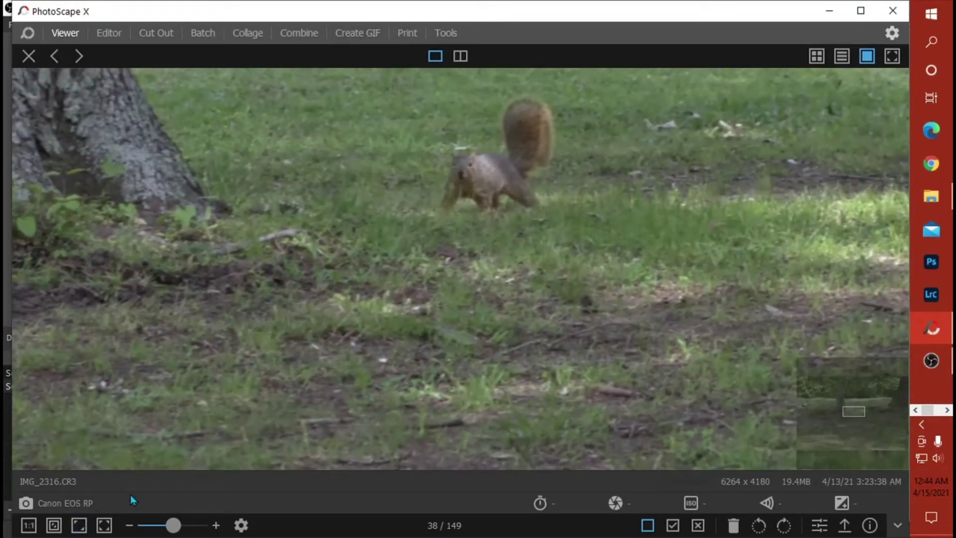
{"action": "left_click", "coordinate": [79, 525]}
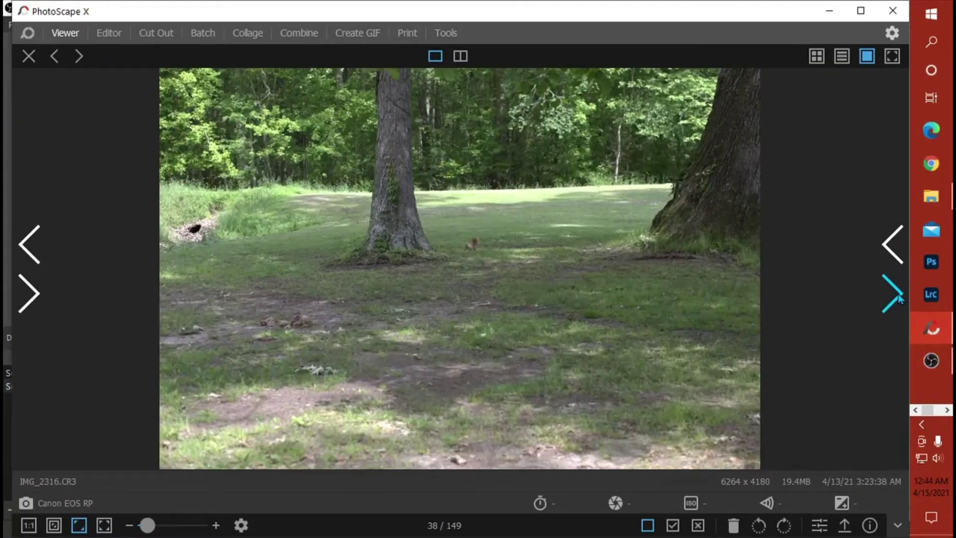
{"action": "left_click", "coordinate": [898, 297]}
{"action": "left_click", "coordinate": [898, 297]}
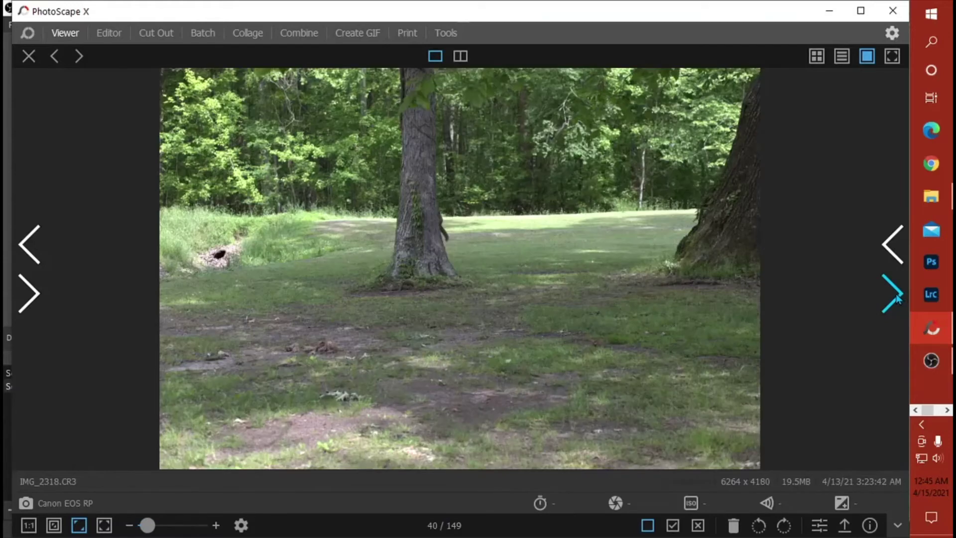
{"action": "left_click", "coordinate": [899, 297]}
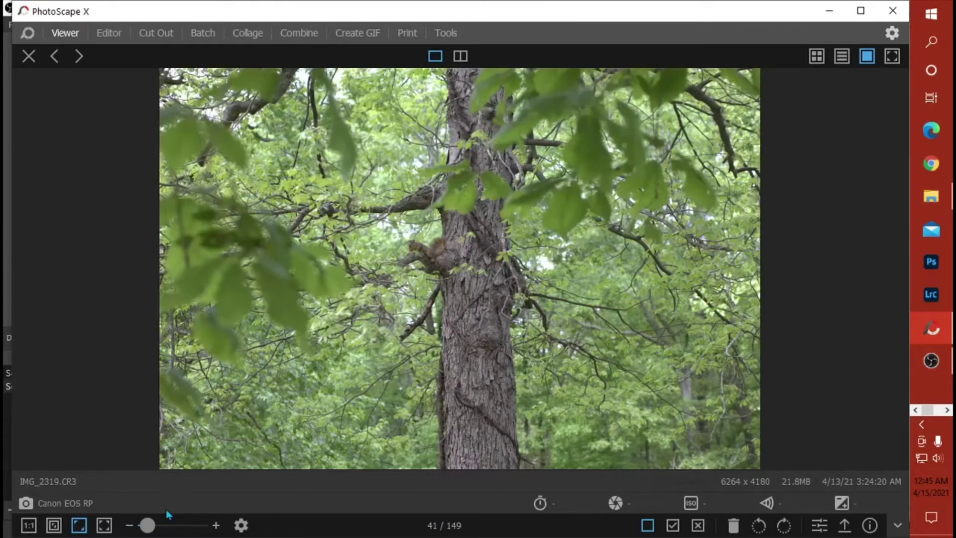
- Examine the squirrel resting on the tree branch in IMG_2319.CR3 at increasing magnification
{"action": "left_click_drag", "start_coordinate": [148, 525], "coordinate": [157, 525]}
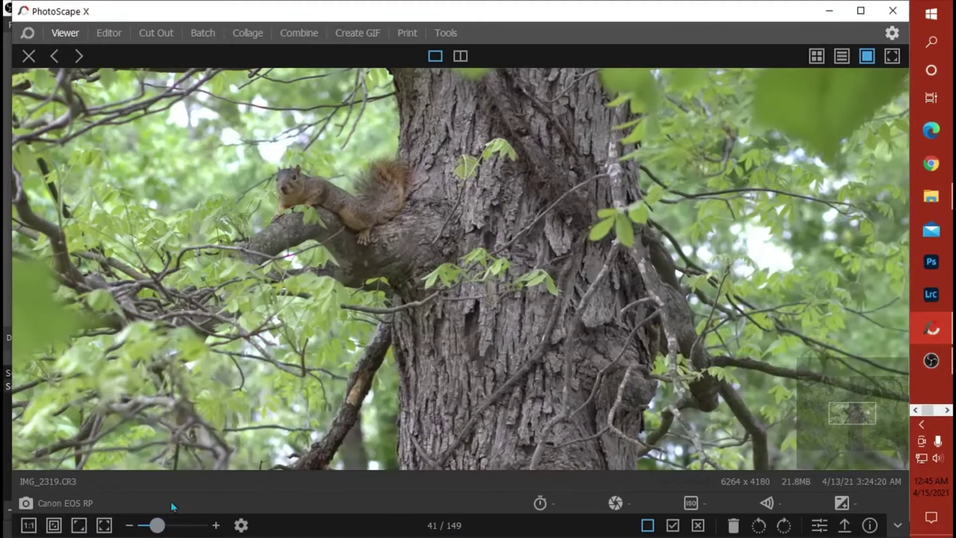
{"action": "left_click_drag", "start_coordinate": [323, 322], "coordinate": [402, 359]}
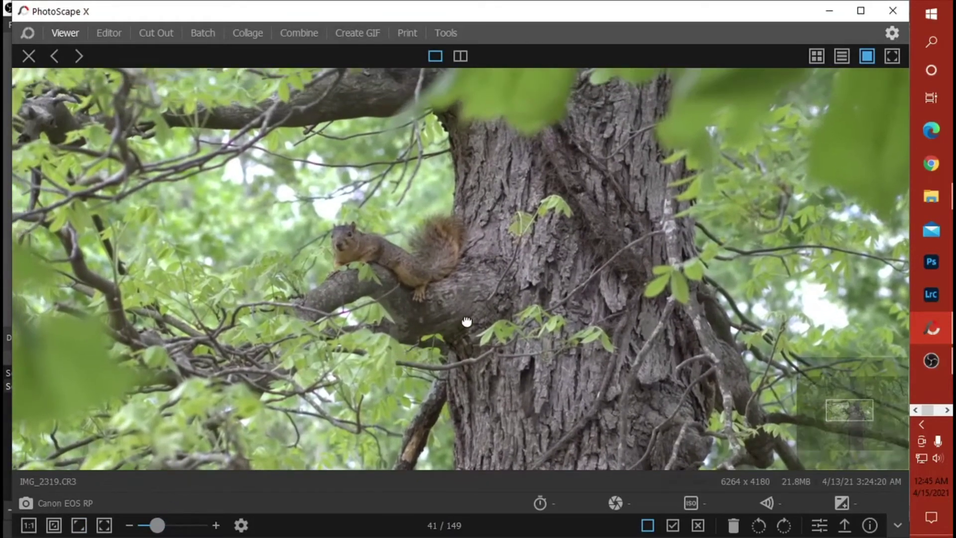
{"action": "left_click_drag", "start_coordinate": [466, 321], "coordinate": [492, 359]}
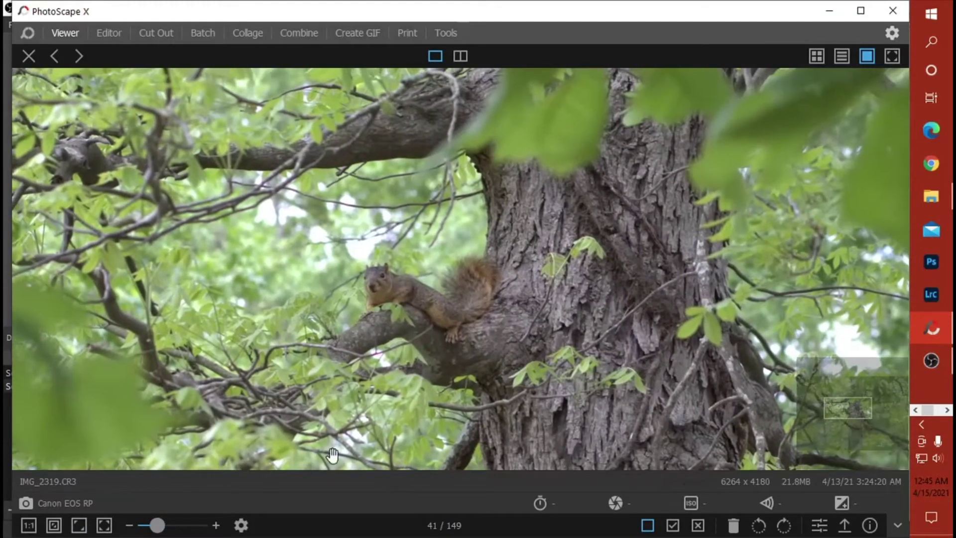
{"action": "left_click_drag", "start_coordinate": [157, 525], "coordinate": [175, 525]}
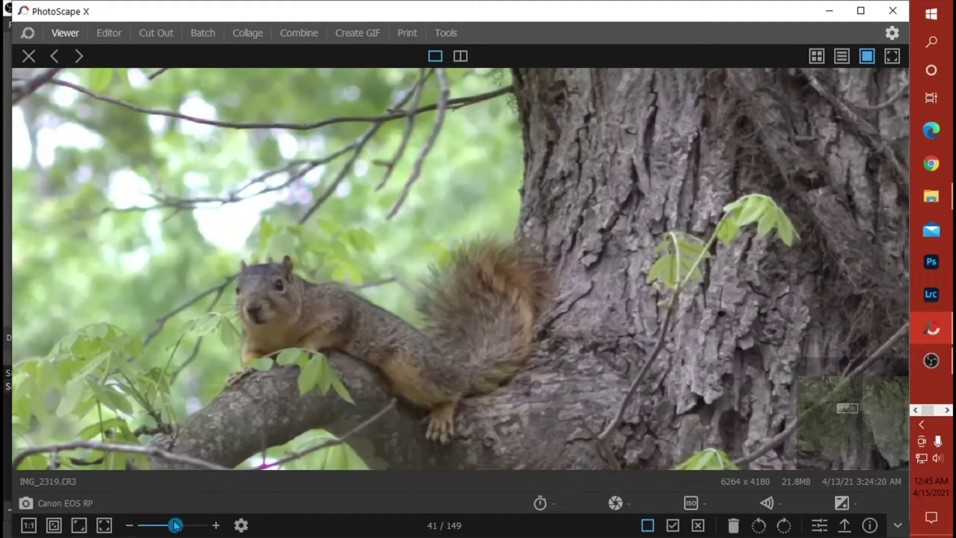
{"action": "left_click_drag", "start_coordinate": [228, 461], "coordinate": [392, 378]}
{"action": "left_click_drag", "start_coordinate": [459, 382], "coordinate": [443, 374]}
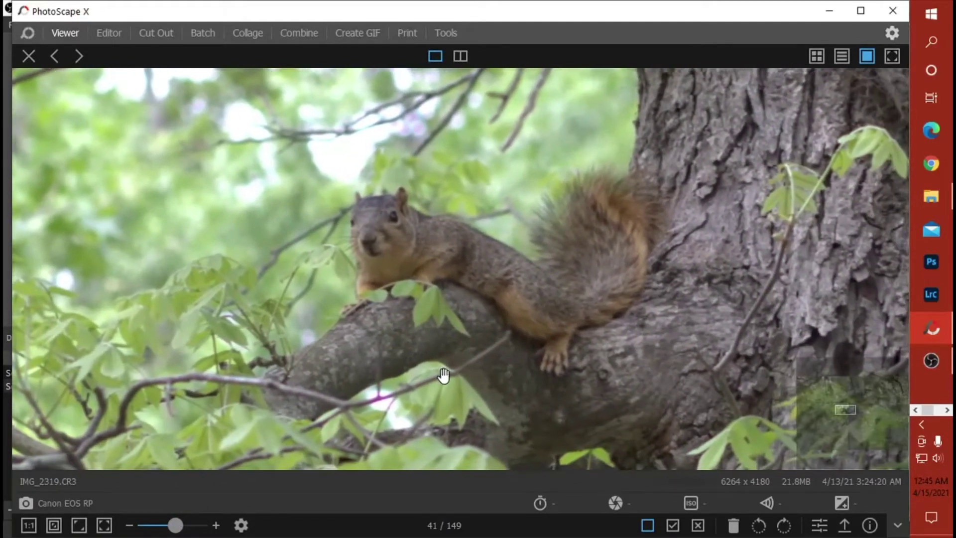
- Open IMG_2319.CR3 in the Editor and center the squirrel at 200% magnification
{"action": "left_click", "coordinate": [819, 526]}
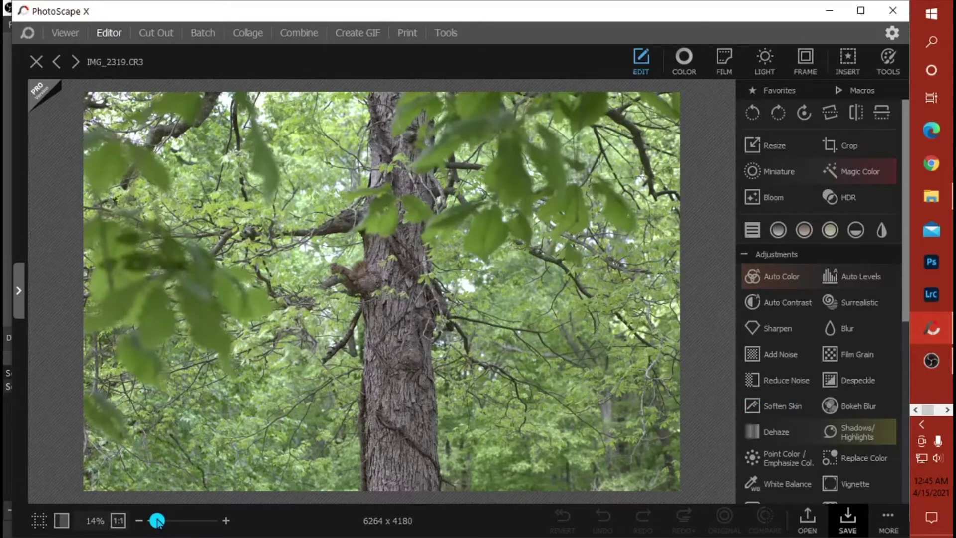
{"action": "left_click_drag", "start_coordinate": [157, 521], "coordinate": [209, 520]}
{"action": "left_click_drag", "start_coordinate": [214, 387], "coordinate": [584, 420]}
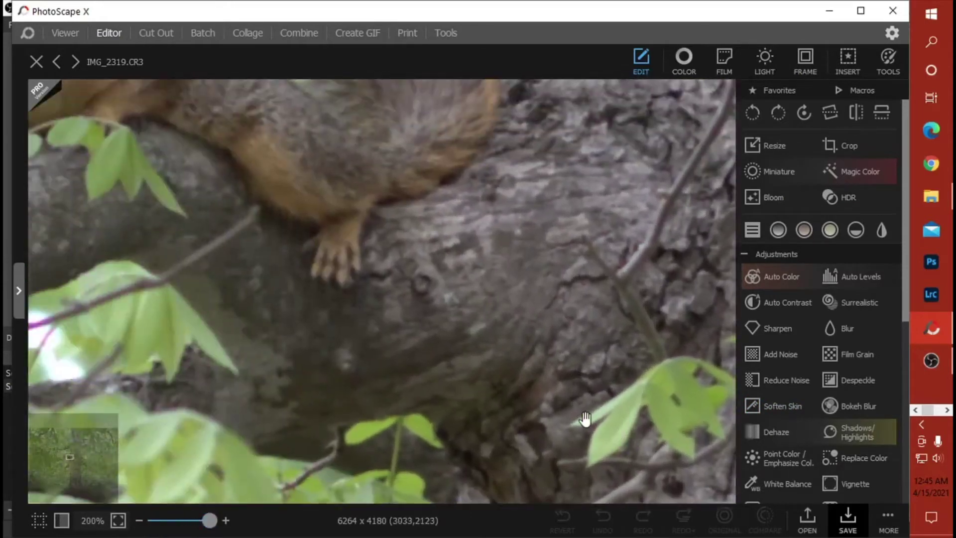
{"action": "left_click_drag", "start_coordinate": [462, 295], "coordinate": [627, 443]}
{"action": "left_click_drag", "start_coordinate": [354, 330], "coordinate": [526, 382]}
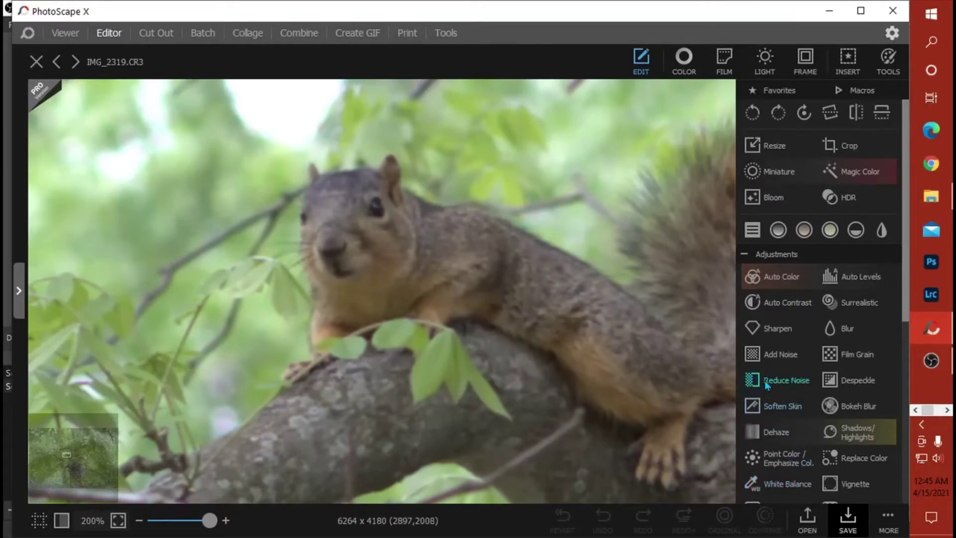
- Sharpen the squirrel photo with radius 7.1 px, threshold 31 and amount 47%, checking it at several magnifications before applying
{"action": "left_click", "coordinate": [771, 331]}
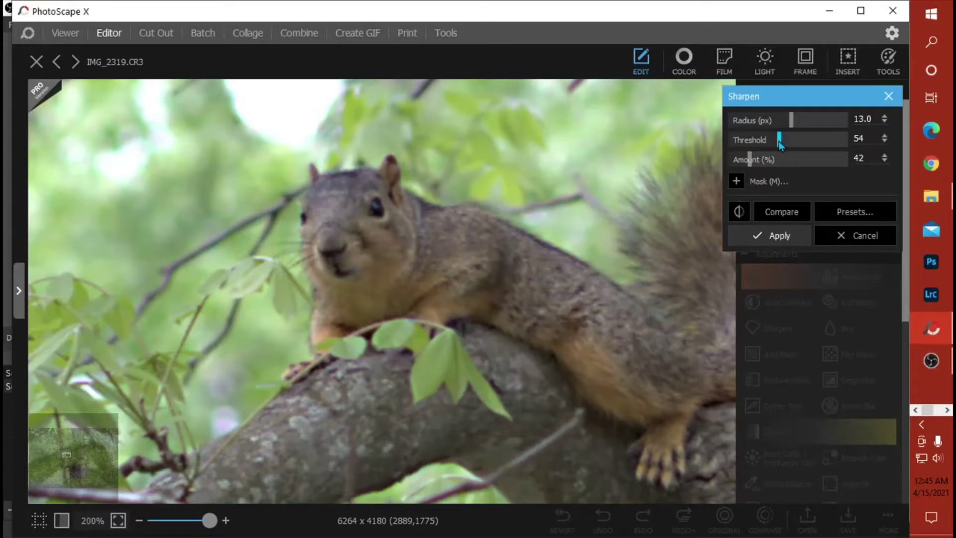
{"action": "left_click_drag", "start_coordinate": [790, 124], "coordinate": [759, 140]}
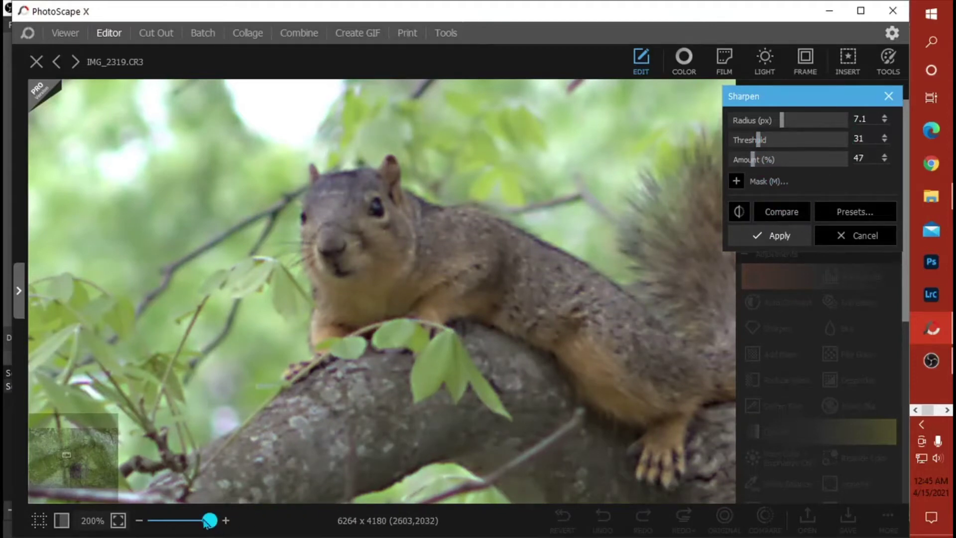
{"action": "left_click_drag", "start_coordinate": [208, 520], "coordinate": [160, 526]}
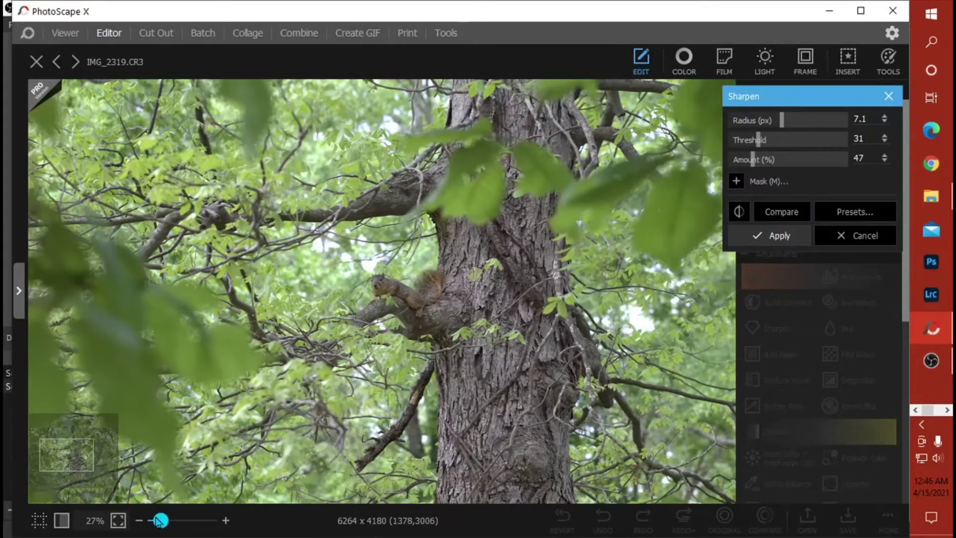
{"action": "left_click_drag", "start_coordinate": [160, 520], "coordinate": [182, 535]}
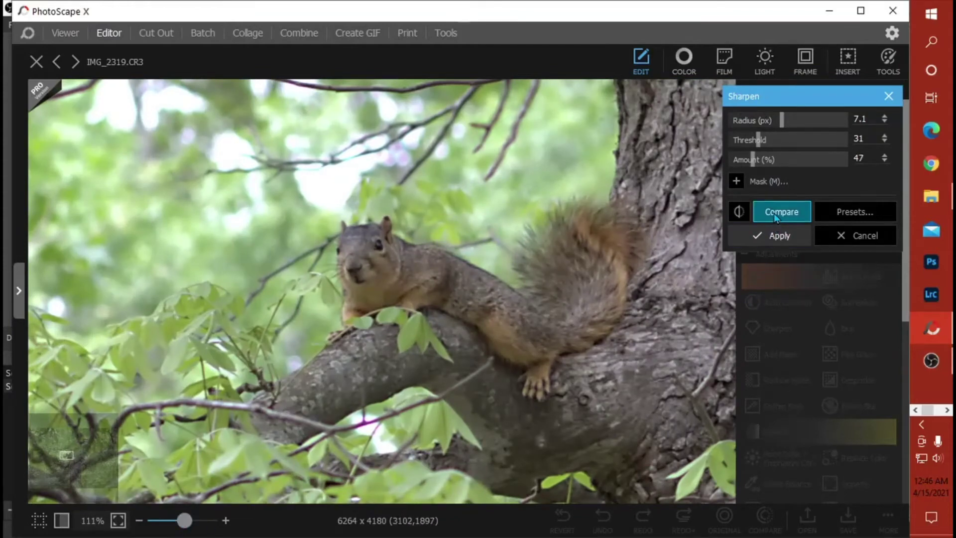
{"action": "left_click", "coordinate": [787, 241]}
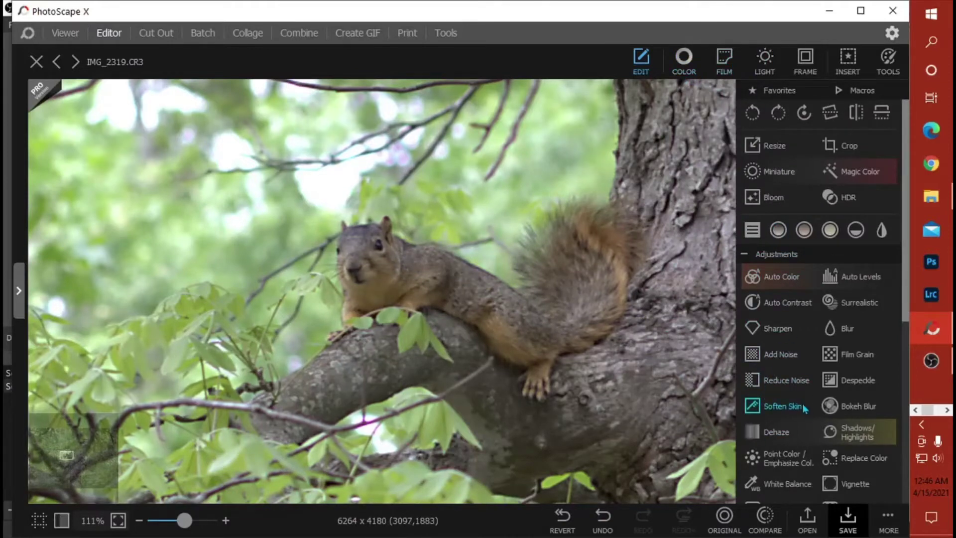
{"action": "left_click", "coordinate": [774, 433]}
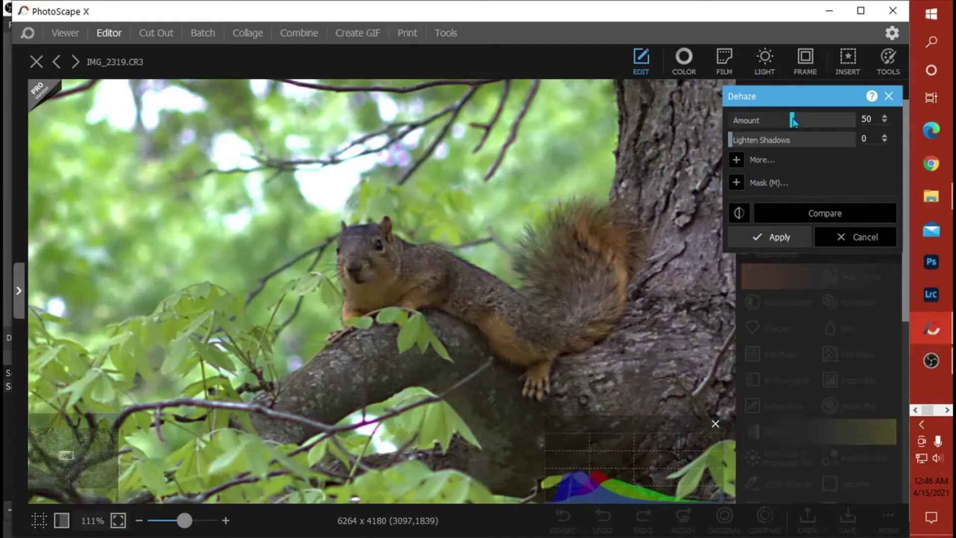
{"action": "left_click_drag", "start_coordinate": [792, 122], "coordinate": [758, 127]}
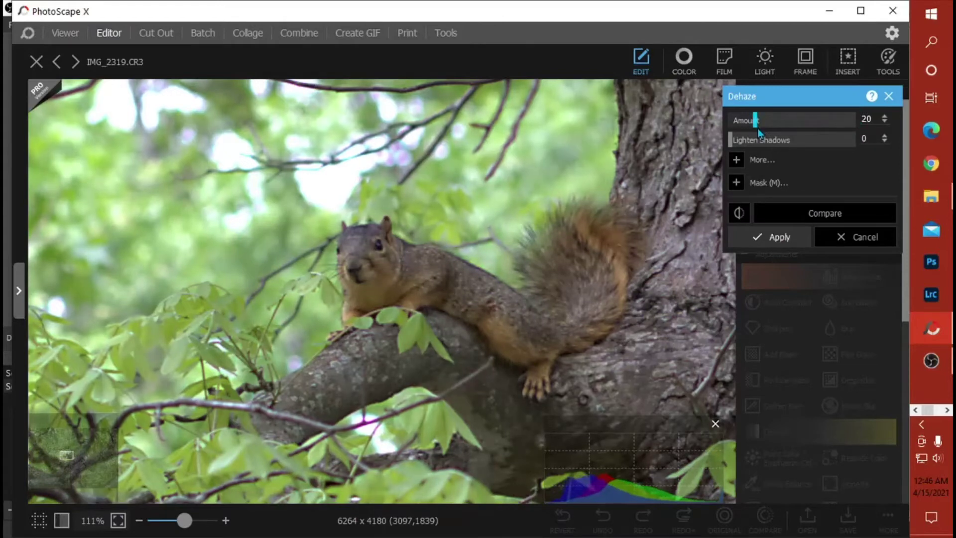
{"action": "left_click_drag", "start_coordinate": [755, 126], "coordinate": [766, 129]}
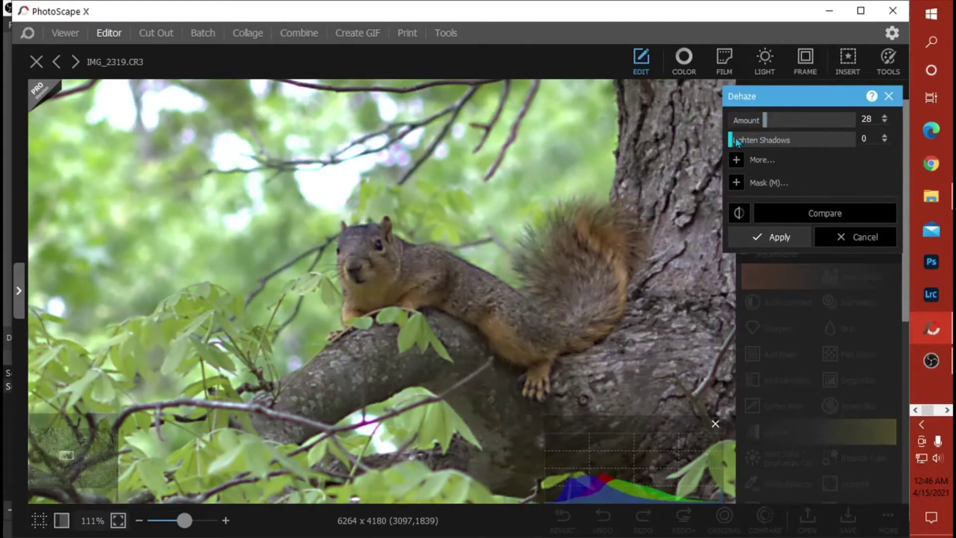
{"action": "left_click_drag", "start_coordinate": [730, 143], "coordinate": [765, 127]}
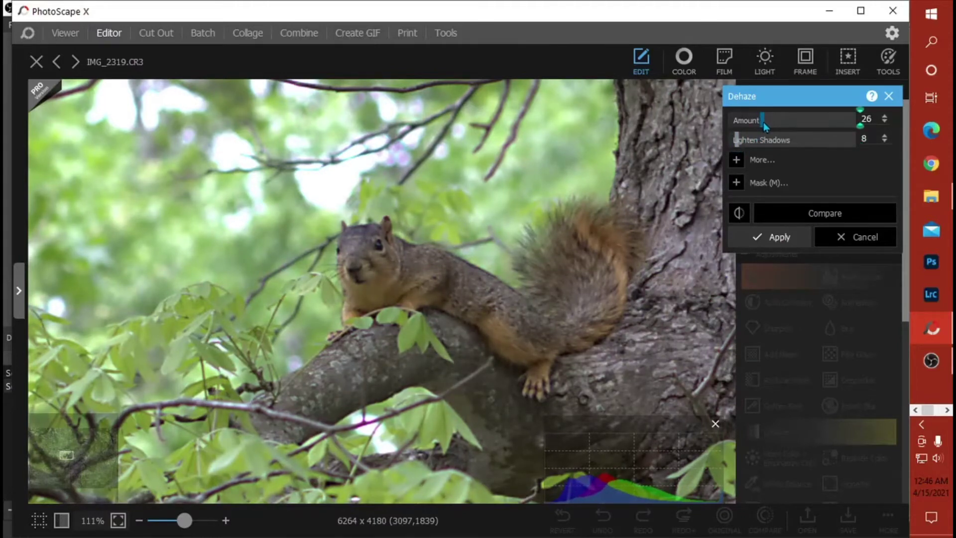
{"action": "left_click", "coordinate": [816, 214]}
{"action": "left_click", "coordinate": [816, 214]}
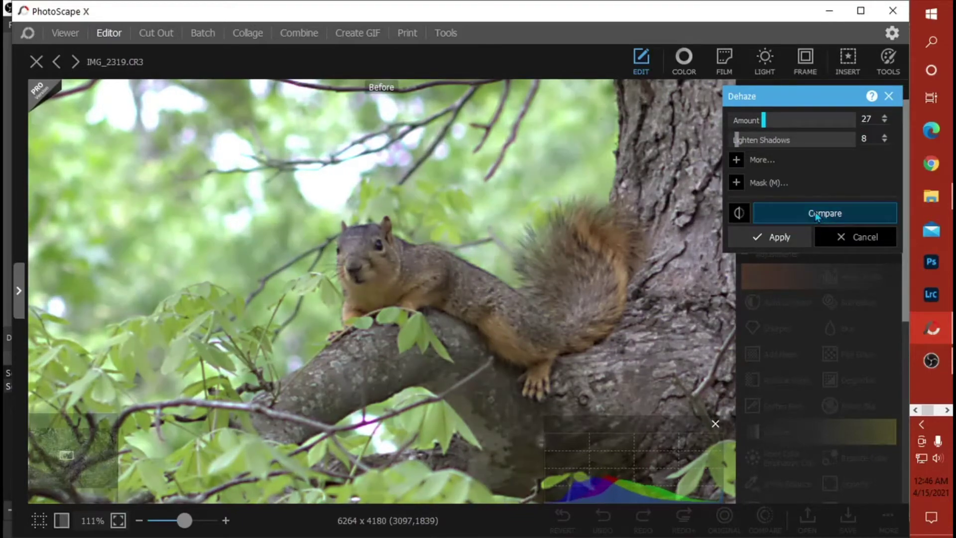
{"action": "left_click", "coordinate": [843, 235]}
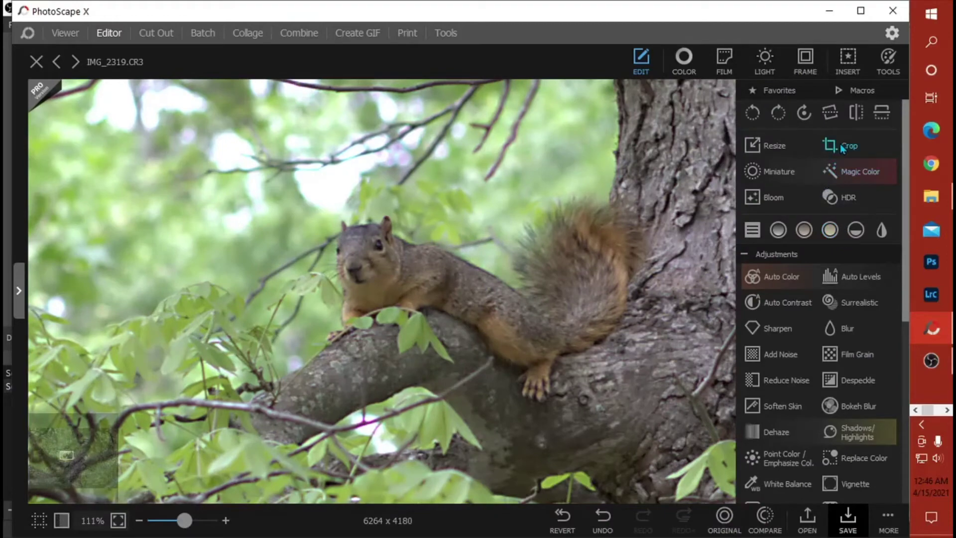
- Dehaze the squirrel photo with amount 28, leaving the shadows unlightened, and apply it
{"action": "left_click", "coordinate": [776, 435]}
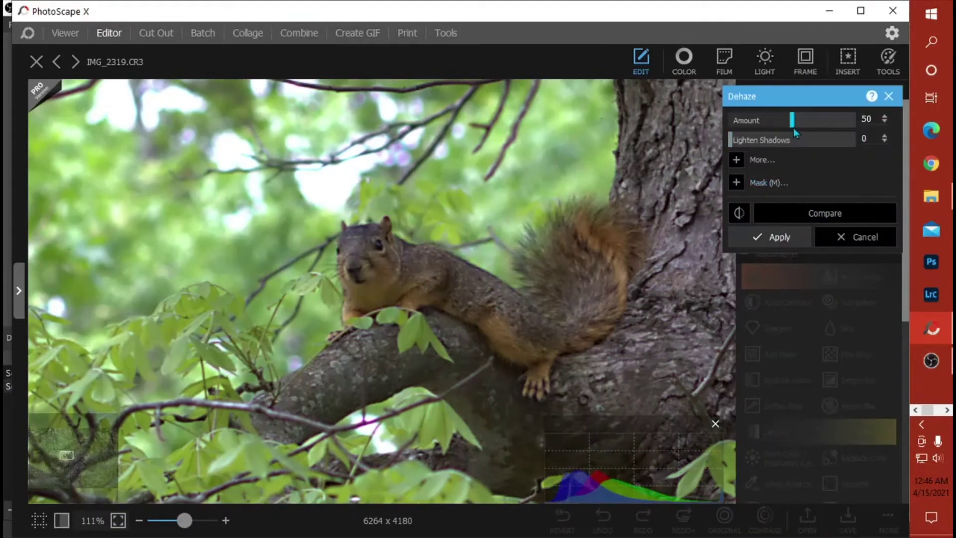
{"action": "left_click_drag", "start_coordinate": [793, 126], "coordinate": [766, 141]}
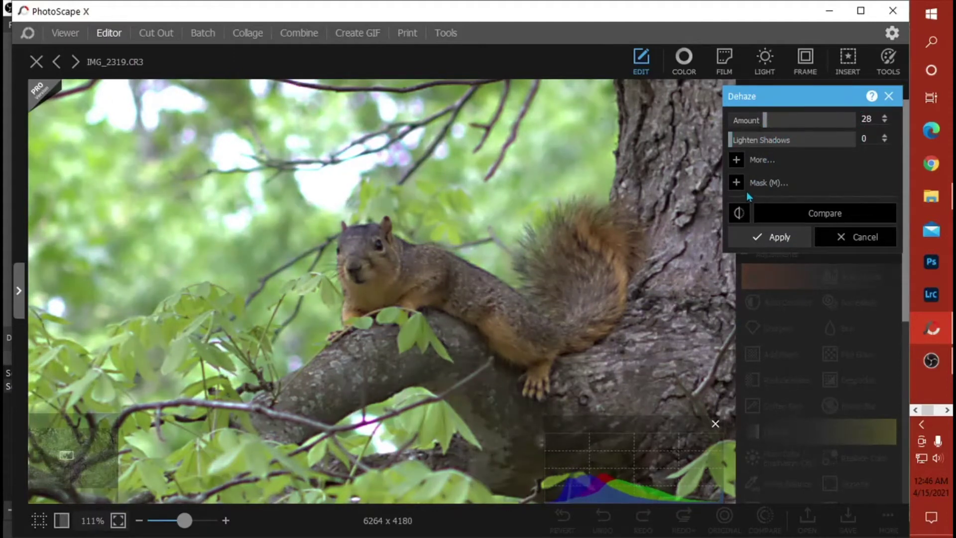
{"action": "left_click", "coordinate": [775, 239]}
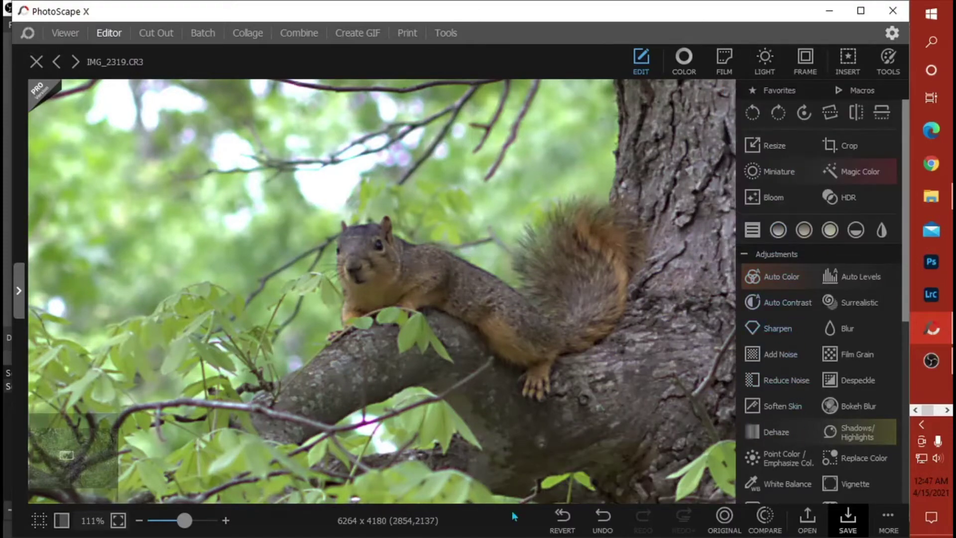
- Open the color adjustments and set the clarity to 7 while viewing the squirrel at 100% magnification
{"action": "left_click", "coordinate": [138, 521]}
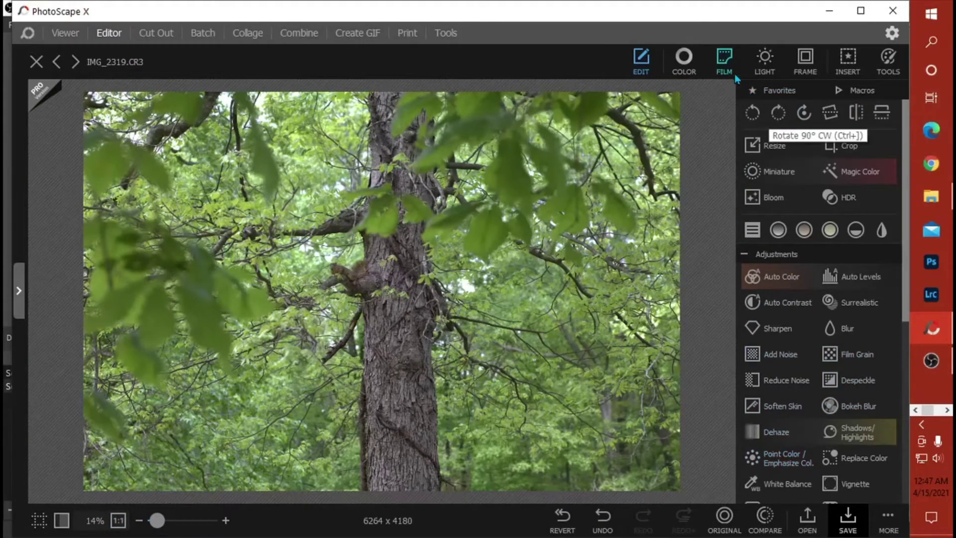
{"action": "left_click", "coordinate": [685, 62]}
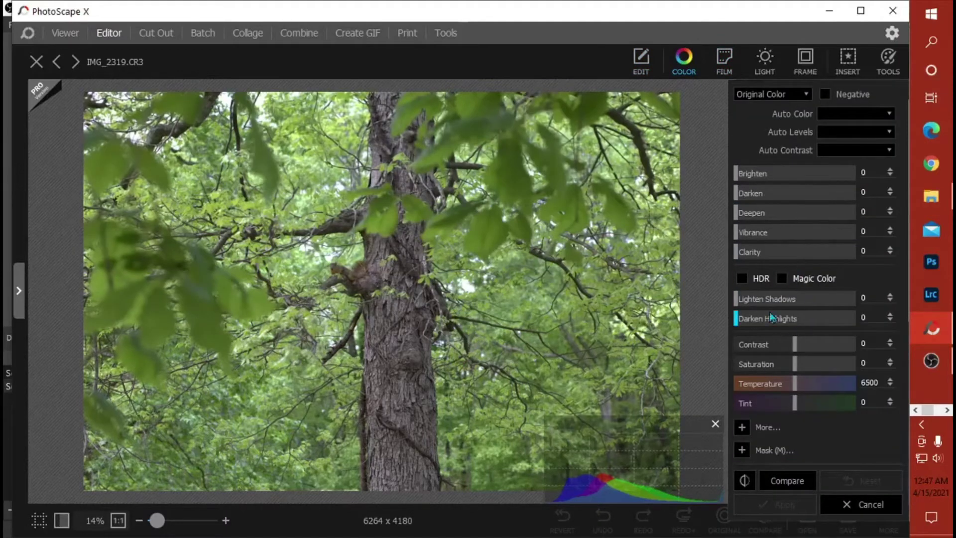
{"action": "left_click", "coordinate": [119, 521]}
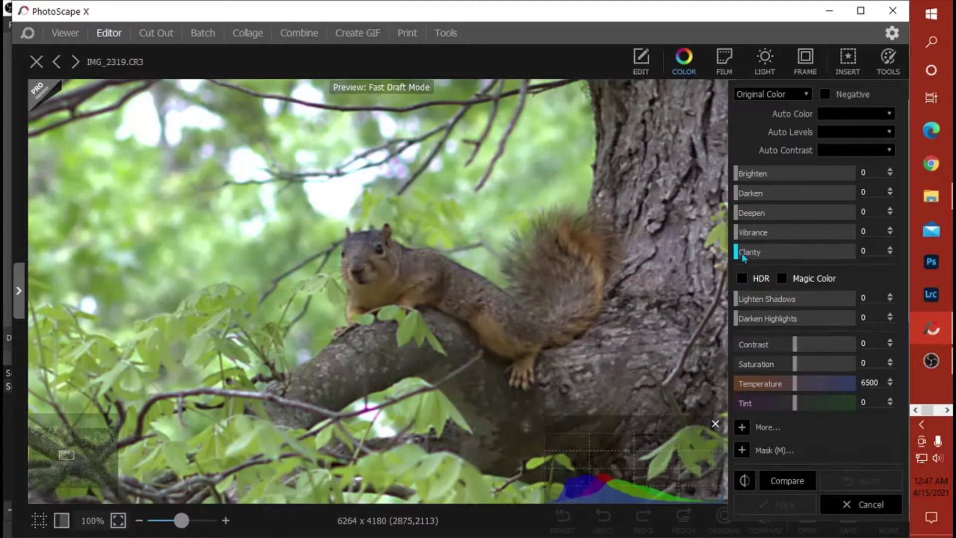
{"action": "mouse_move", "coordinate": [743, 253]}
{"action": "left_mouse_down"}
{"action": "mouse_move", "coordinate": [828, 267]}
{"action": "mouse_move", "coordinate": [818, 257]}
{"action": "mouse_move", "coordinate": [739, 265]}
{"action": "mouse_move", "coordinate": [734, 253]}
{"action": "mouse_move", "coordinate": [745, 258]}
{"action": "left_mouse_up"}
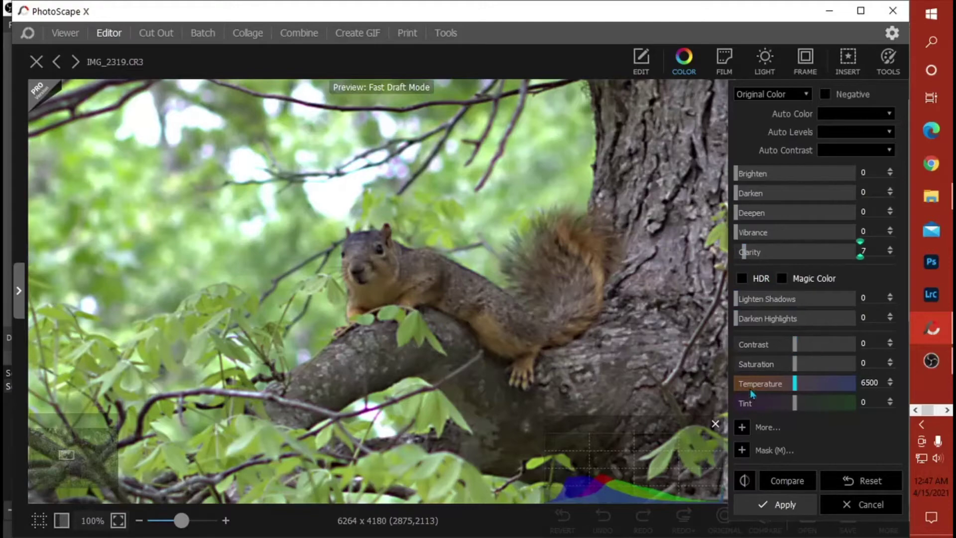
- Compare the full photo with the 100% view and examine the bark detail along the trunk down to the image's lower edge
{"action": "left_click", "coordinate": [116, 522]}
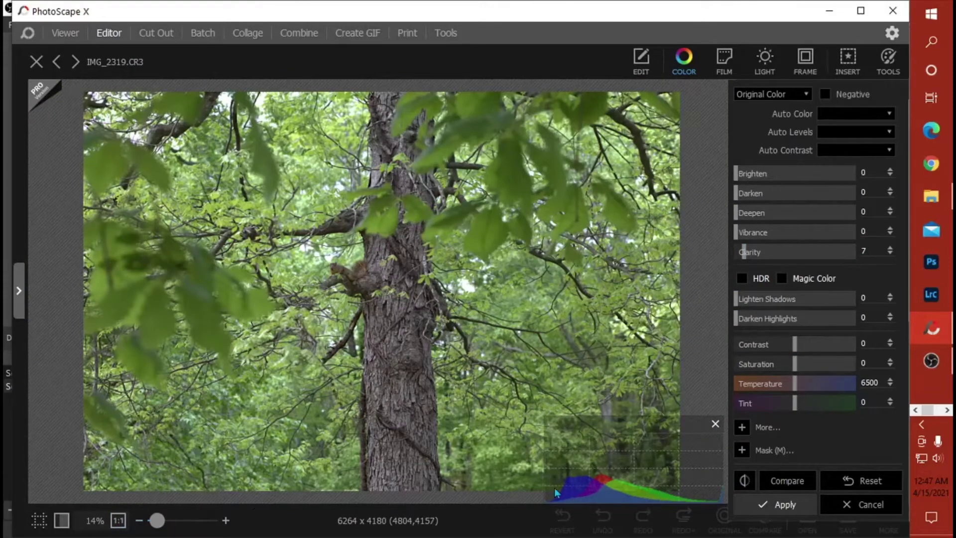
{"action": "left_click", "coordinate": [118, 520]}
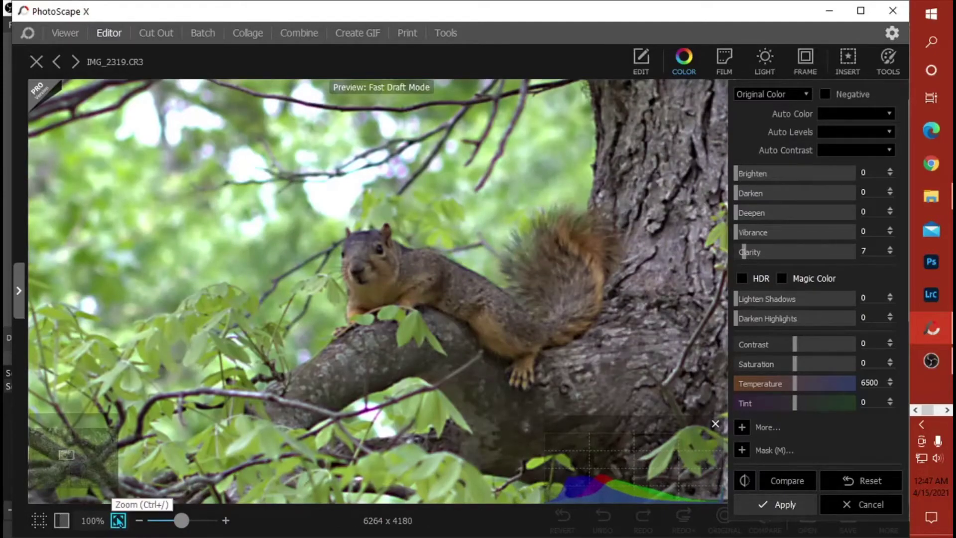
{"action": "left_click", "coordinate": [119, 520]}
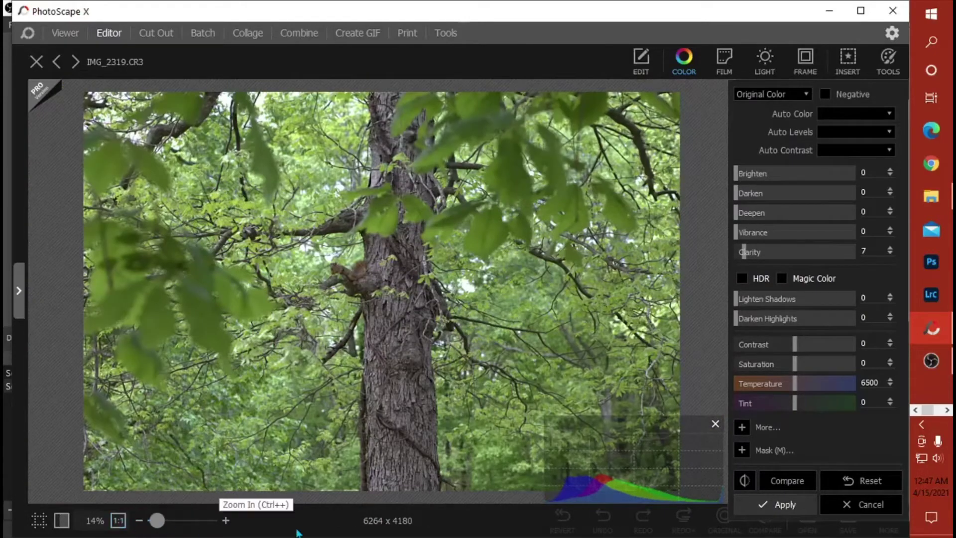
{"action": "left_click", "coordinate": [118, 520]}
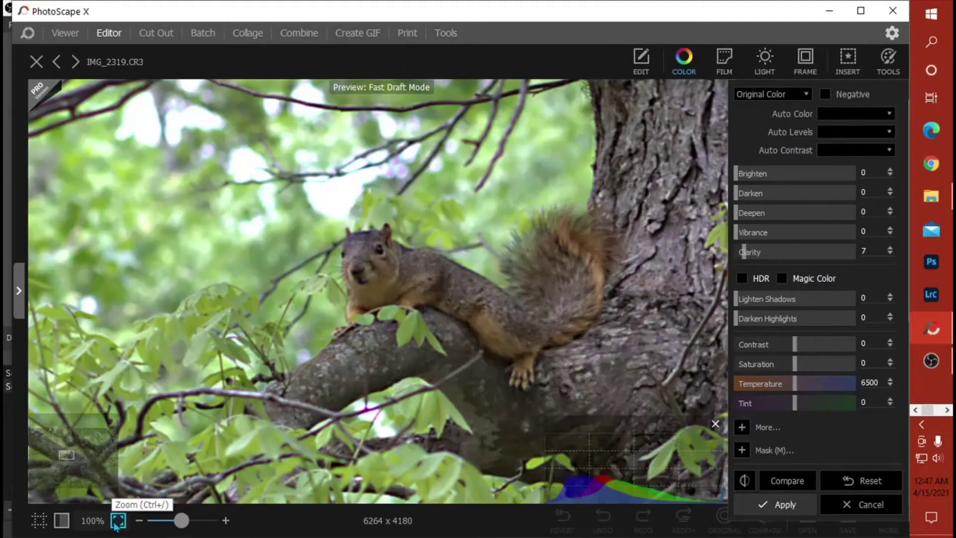
{"action": "left_click_drag", "start_coordinate": [642, 354], "coordinate": [477, 387]}
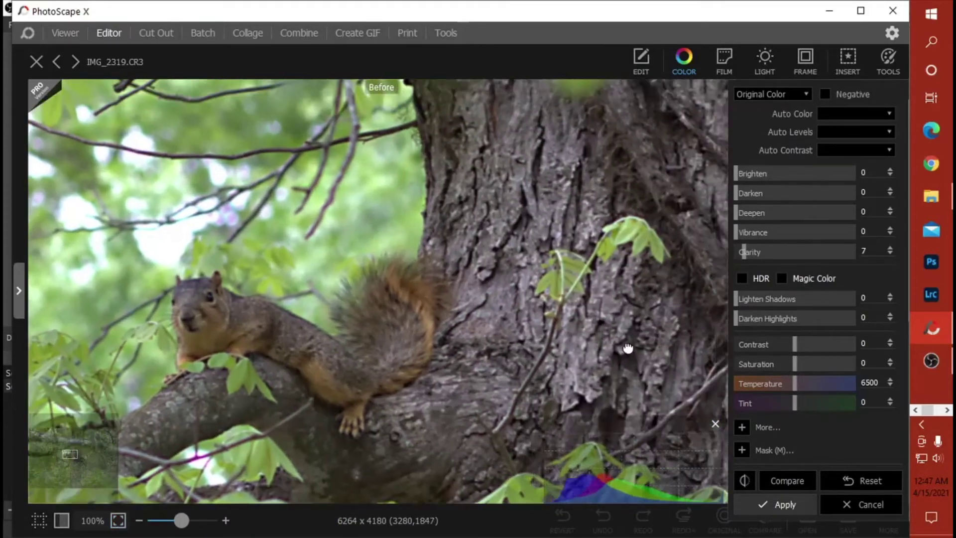
{"action": "left_click_drag", "start_coordinate": [626, 345], "coordinate": [521, 489]}
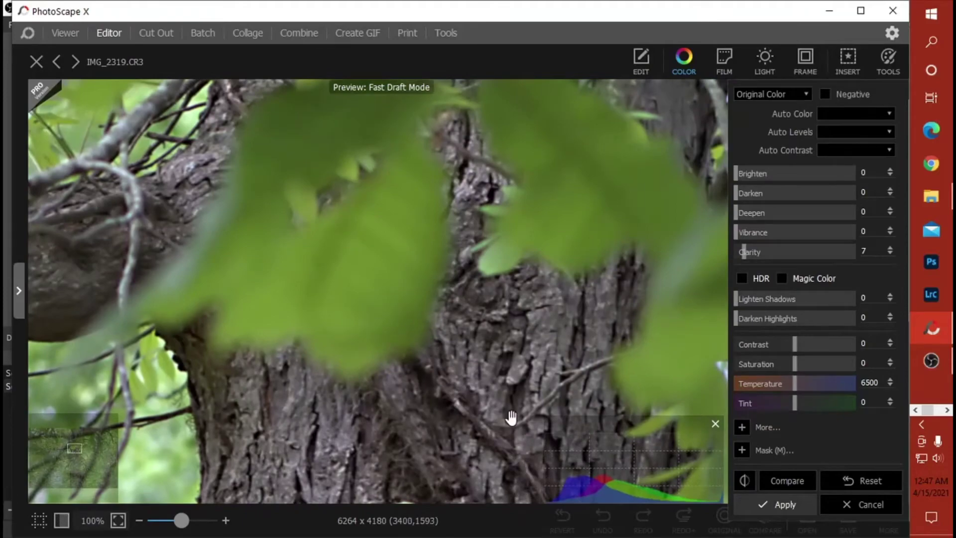
{"action": "left_click_drag", "start_coordinate": [512, 416], "coordinate": [528, 234]}
{"action": "left_click_drag", "start_coordinate": [505, 442], "coordinate": [494, 277]}
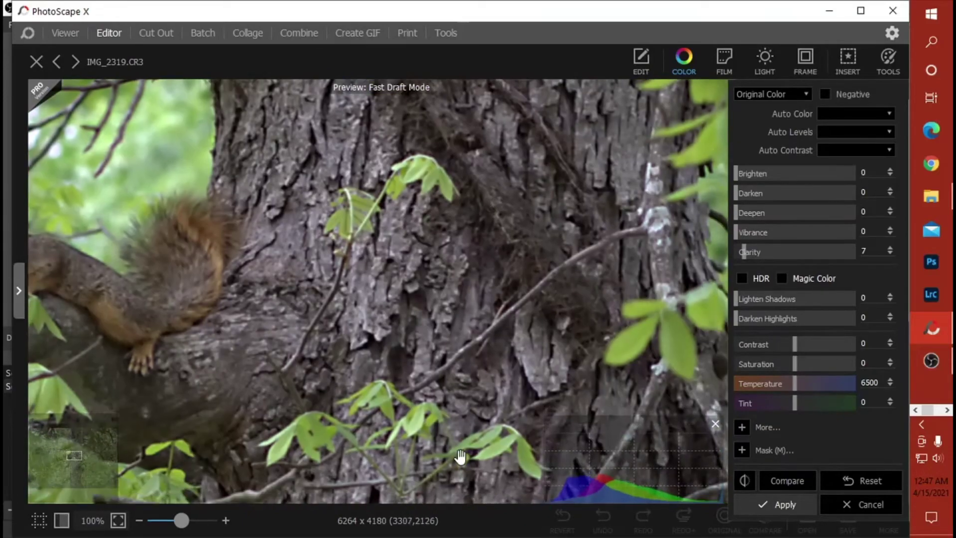
{"action": "left_click_drag", "start_coordinate": [460, 455], "coordinate": [495, 174]}
{"action": "left_click_drag", "start_coordinate": [483, 389], "coordinate": [443, 171]}
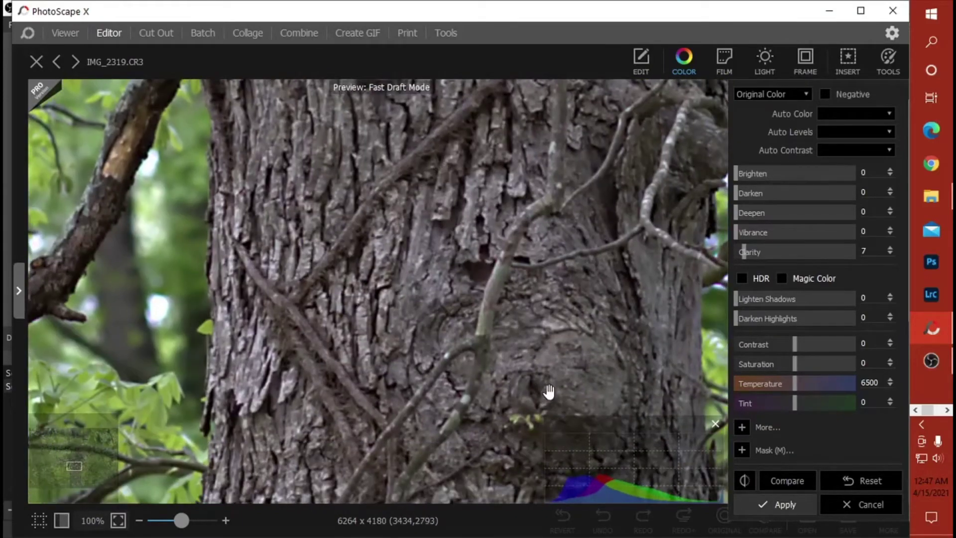
{"action": "left_click_drag", "start_coordinate": [544, 388], "coordinate": [420, 154]}
{"action": "left_click_drag", "start_coordinate": [340, 429], "coordinate": [539, 178]}
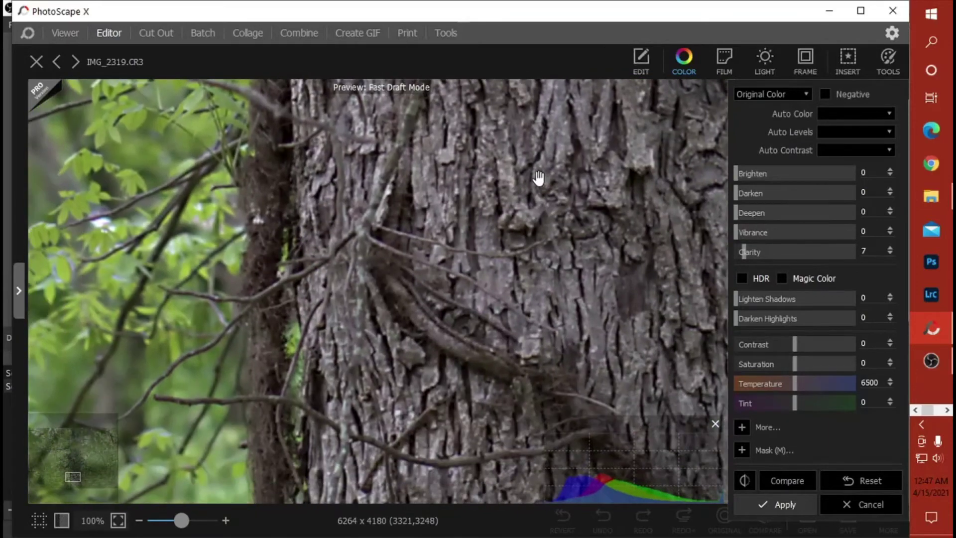
{"action": "left_click_drag", "start_coordinate": [446, 401], "coordinate": [293, 70]}
{"action": "left_click_drag", "start_coordinate": [406, 381], "coordinate": [386, 178]}
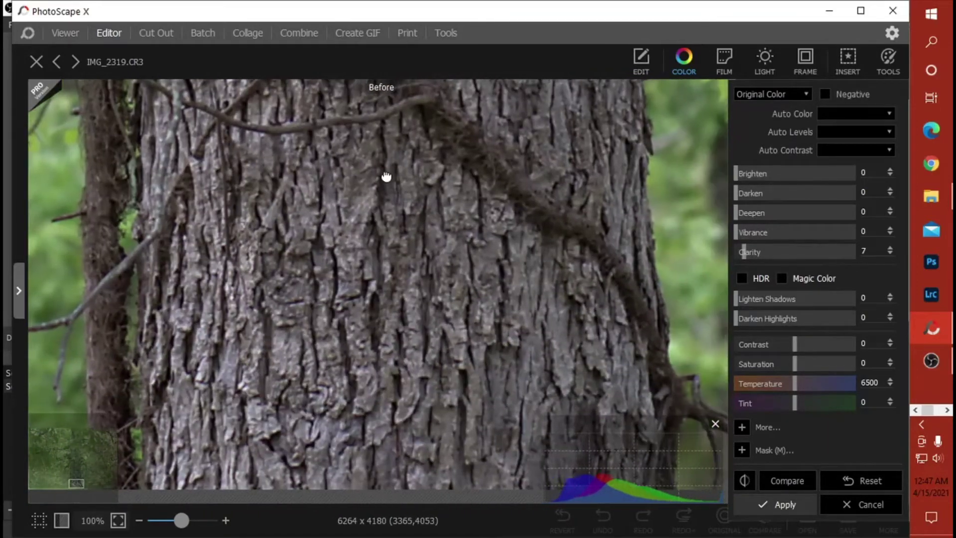
{"action": "left_click", "coordinate": [118, 521]}
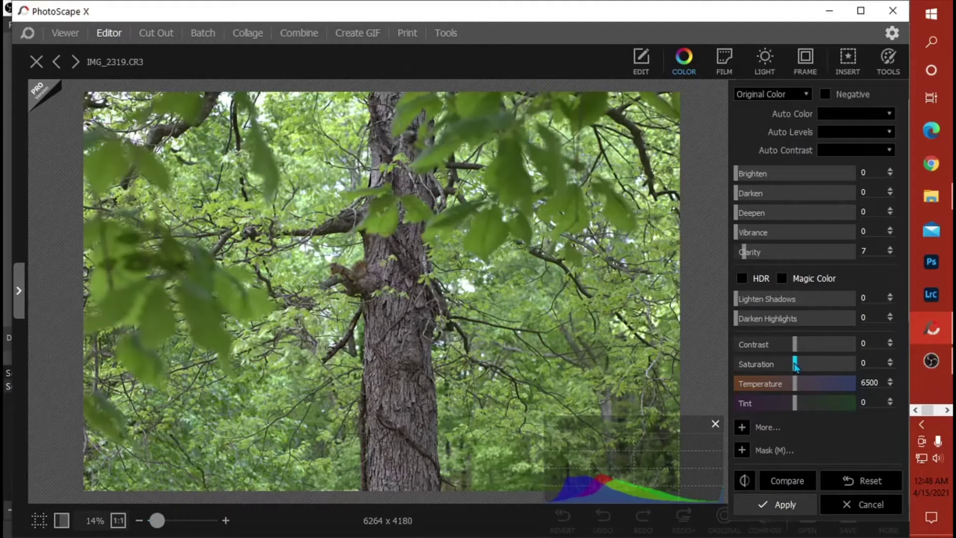
- Raise the saturation to 45 and check the squirrel and tree at 37% and 56% magnification
{"action": "left_click_drag", "start_coordinate": [795, 365], "coordinate": [822, 379]}
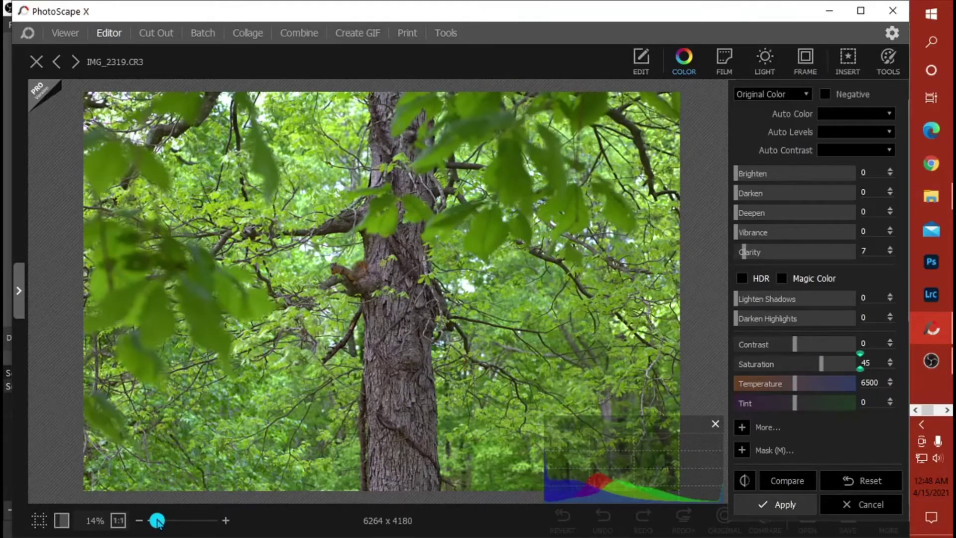
{"action": "left_click_drag", "start_coordinate": [156, 520], "coordinate": [160, 520]}
{"action": "left_click_drag", "start_coordinate": [327, 222], "coordinate": [416, 467]}
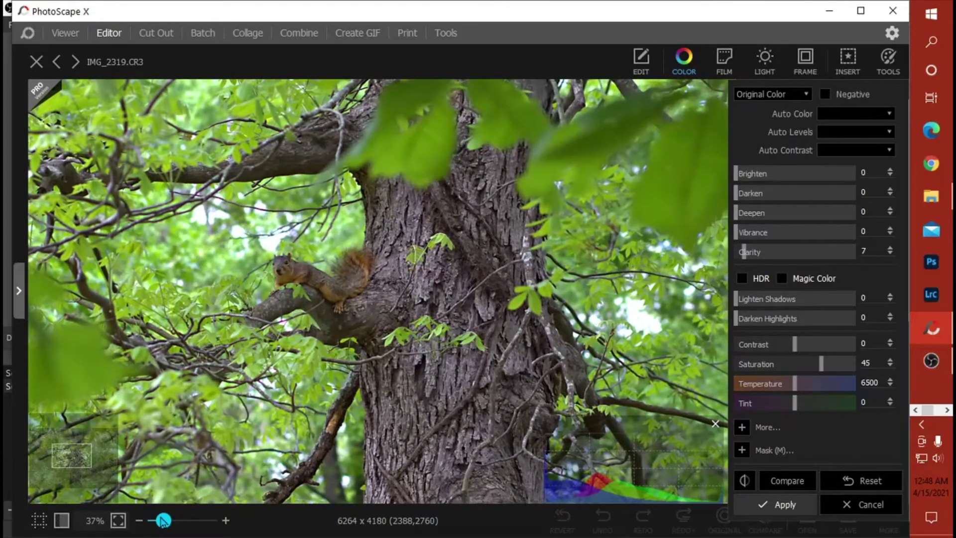
{"action": "left_click_drag", "start_coordinate": [163, 520], "coordinate": [168, 522]}
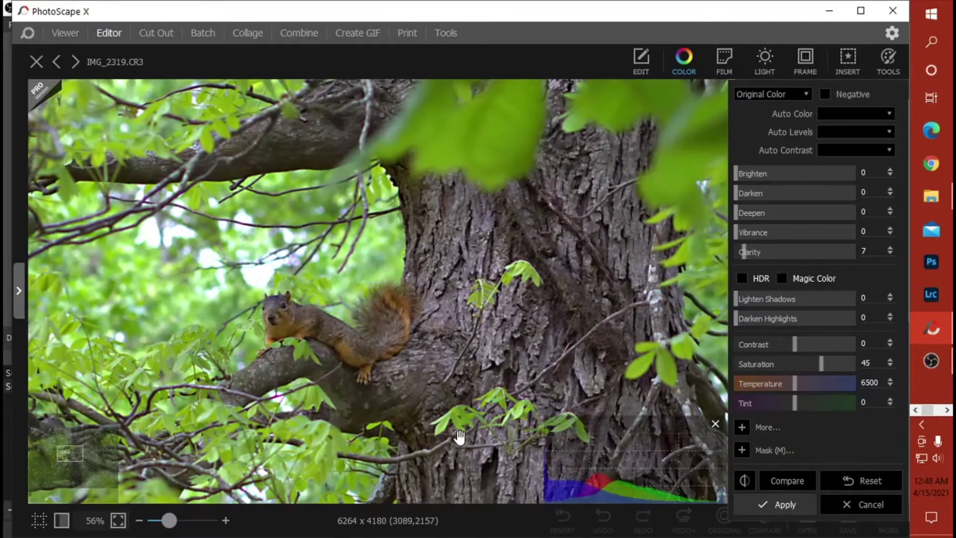
{"action": "left_click", "coordinate": [456, 411]}
{"action": "left_click_drag", "start_coordinate": [456, 411], "coordinate": [477, 389]}
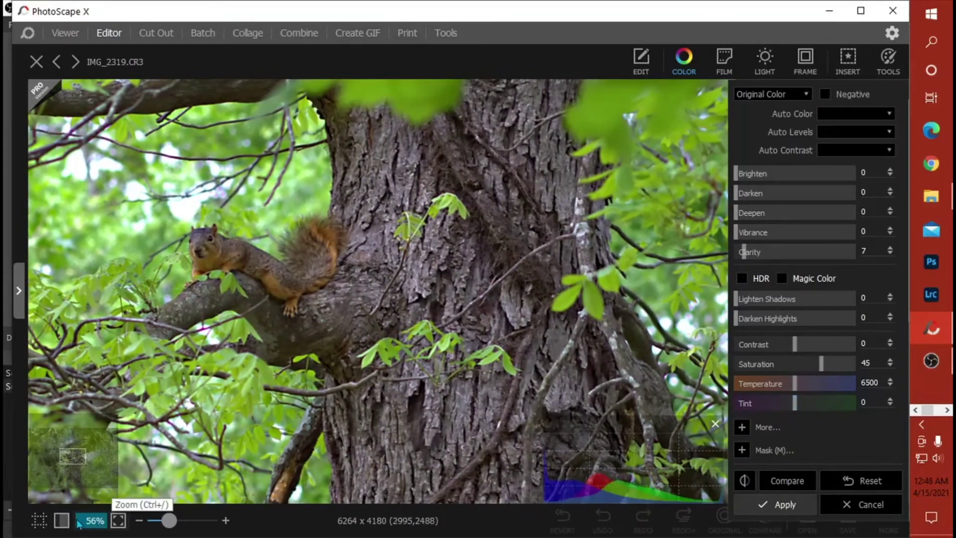
{"action": "left_click", "coordinate": [121, 521]}
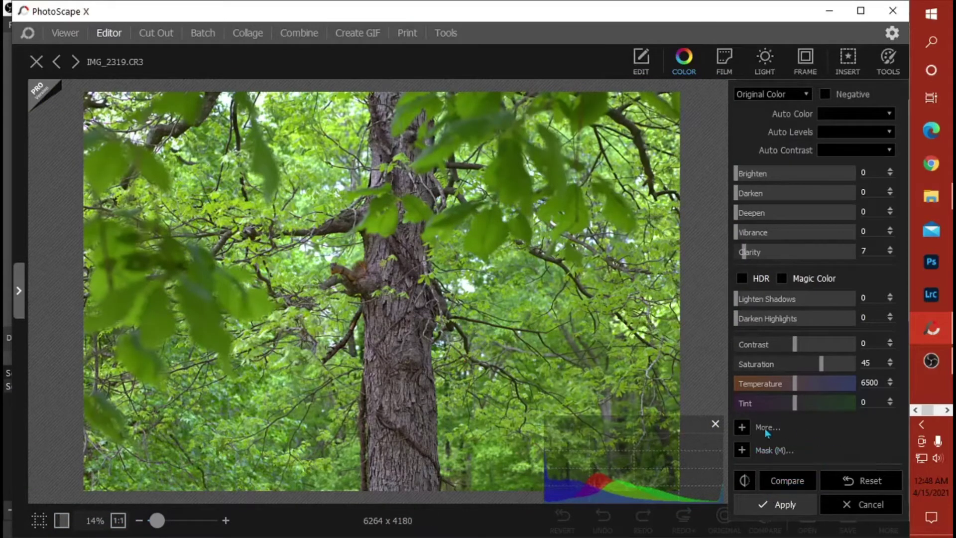
- Expand the additional color adjustments and try raising the exposure to about 38 before returning it to 0
{"action": "left_click", "coordinate": [741, 429]}
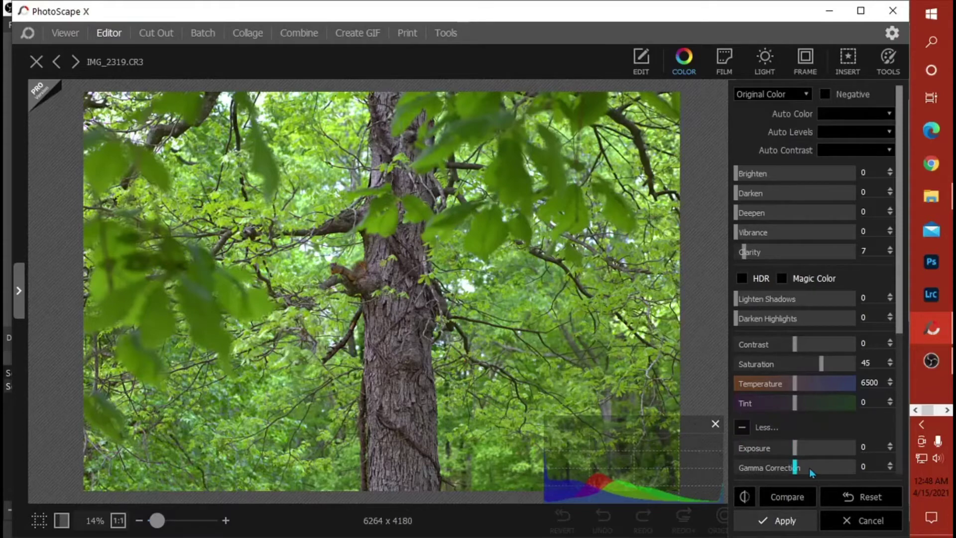
{"action": "scroll", "coordinate": [836, 422], "scroll_direction": "down", "scroll_amount": 2}
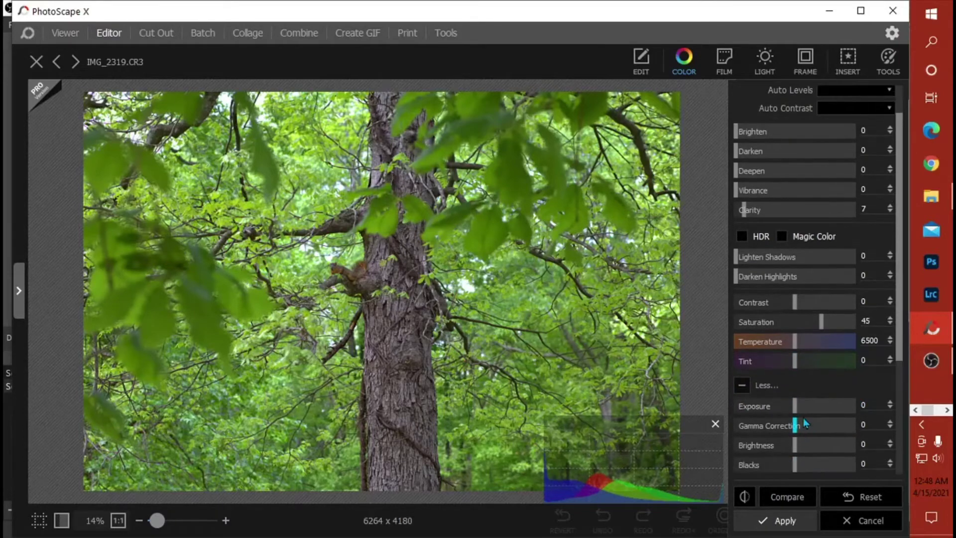
{"action": "left_click_drag", "start_coordinate": [795, 409], "coordinate": [812, 409]}
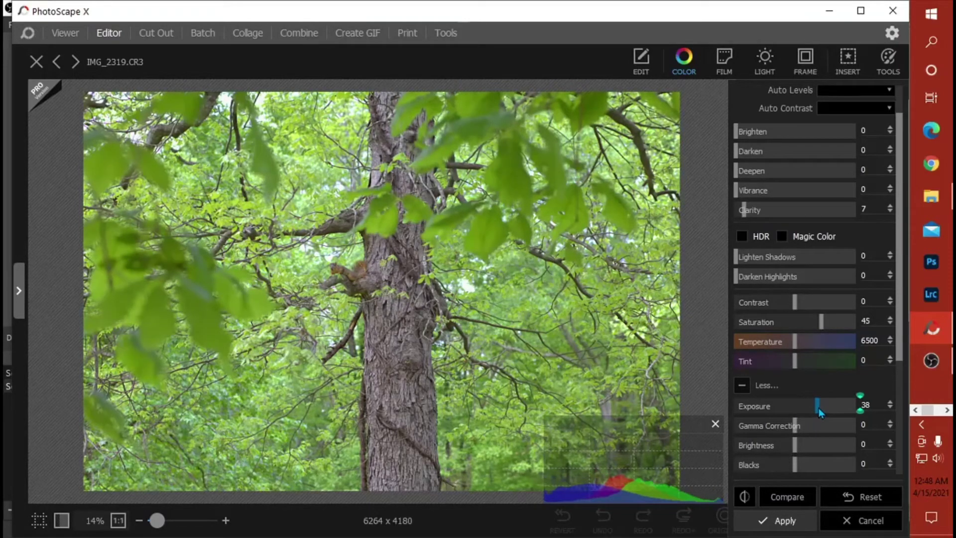
{"action": "mouse_move", "coordinate": [811, 408]}
{"action": "left_mouse_down"}
{"action": "mouse_move", "coordinate": [776, 408]}
{"action": "mouse_move", "coordinate": [796, 412]}
{"action": "left_mouse_up"}
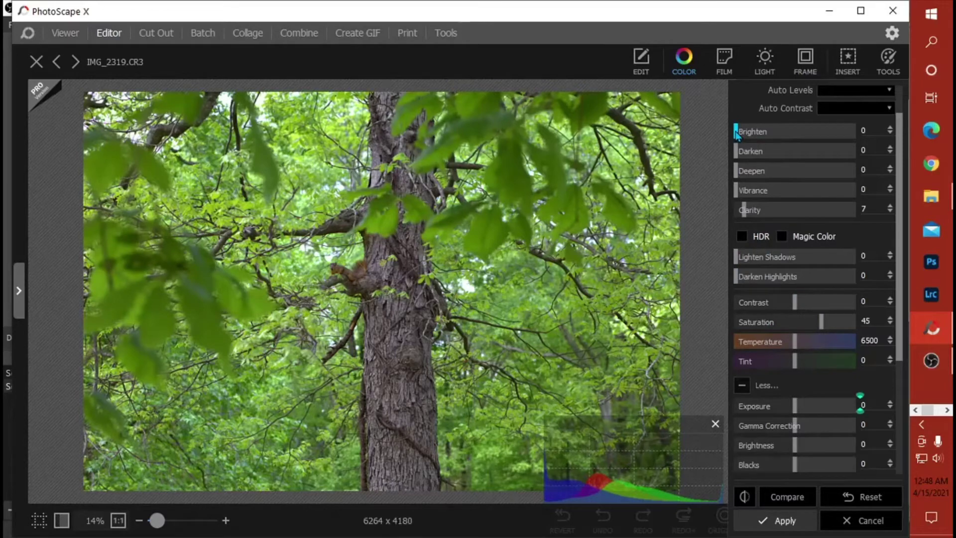
- Brighten the photo by 27 and set the saturation to 38
{"action": "left_click_drag", "start_coordinate": [736, 132], "coordinate": [767, 145]}
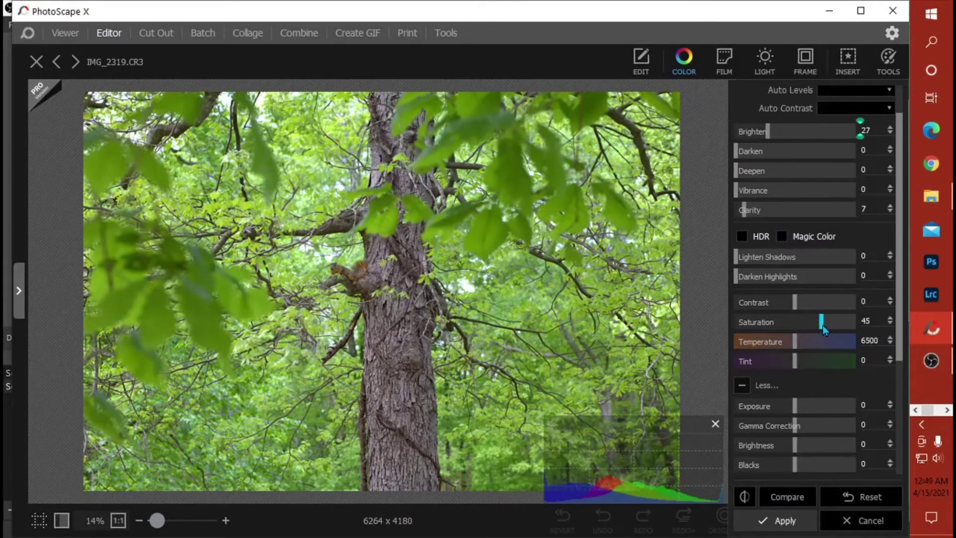
{"action": "left_click_drag", "start_coordinate": [822, 329], "coordinate": [819, 330]}
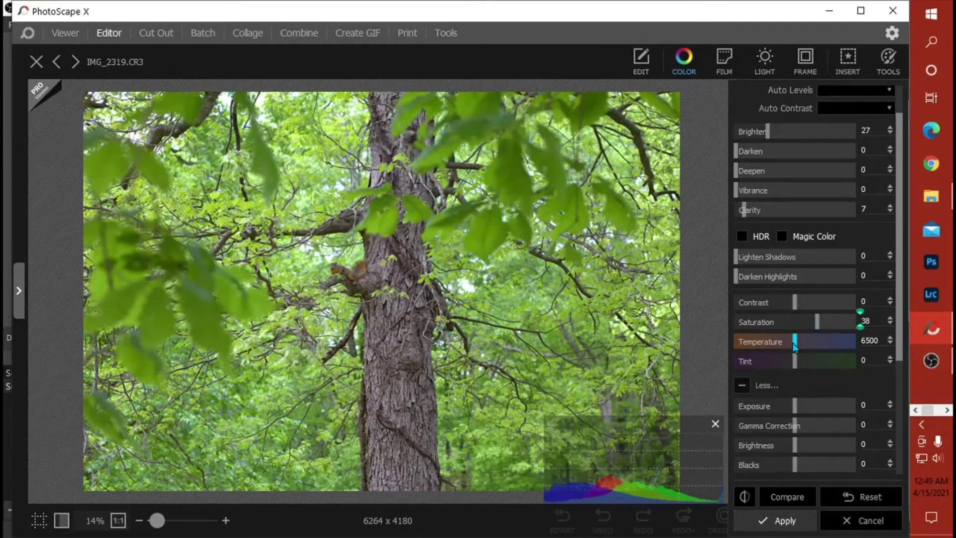
- Set the photo's temperature to 7153 and check the squirrel at 32% and 100% magnification
{"action": "left_click_drag", "start_coordinate": [796, 343], "coordinate": [800, 343]}
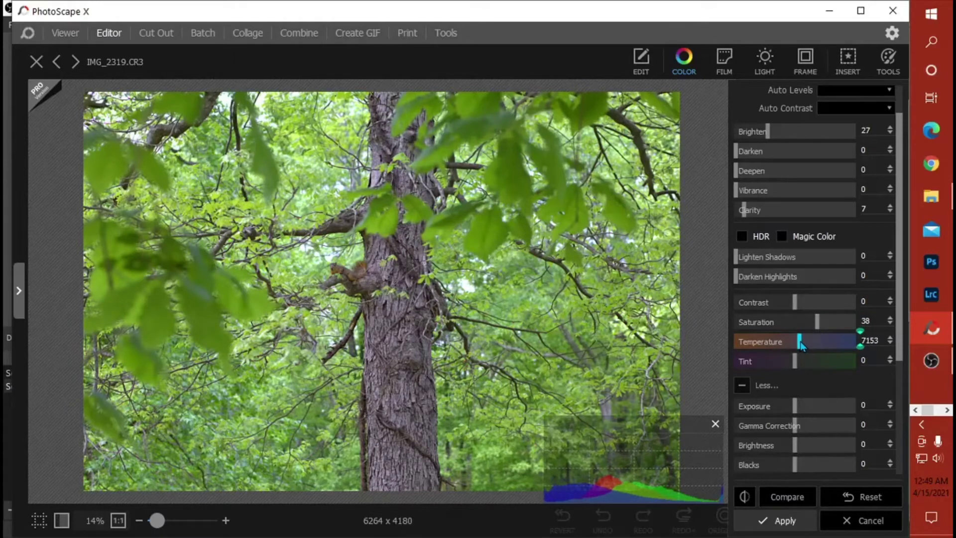
{"action": "mouse_move", "coordinate": [795, 407]}
{"action": "left_mouse_down"}
{"action": "mouse_move", "coordinate": [812, 407]}
{"action": "mouse_move", "coordinate": [799, 408]}
{"action": "left_mouse_up"}
{"action": "left_click_drag", "start_coordinate": [156, 520], "coordinate": [162, 521]}
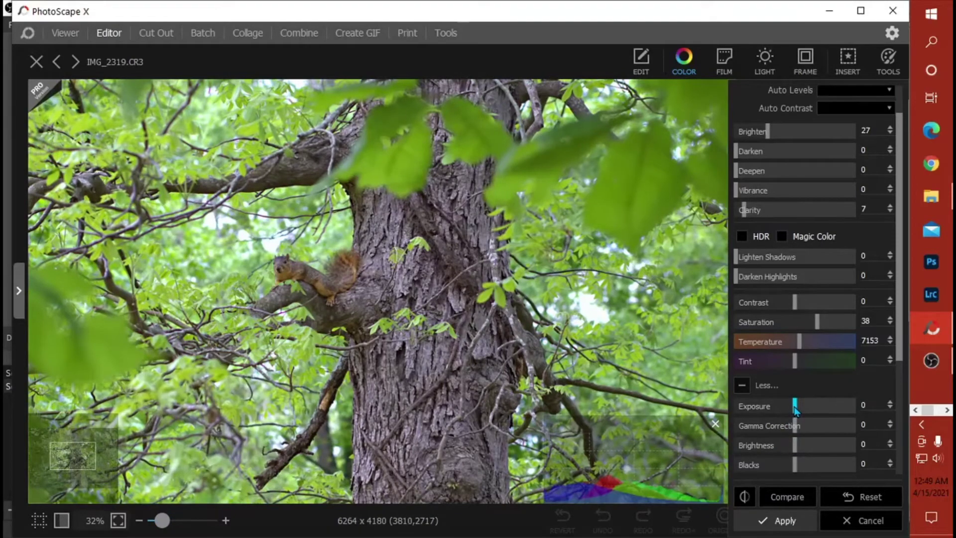
{"action": "left_click", "coordinate": [119, 521]}
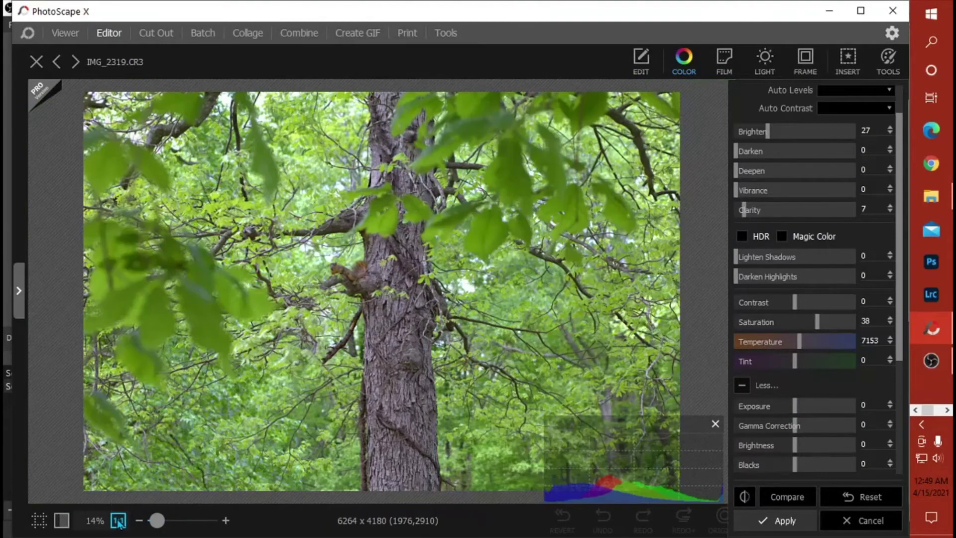
{"action": "left_click", "coordinate": [119, 520]}
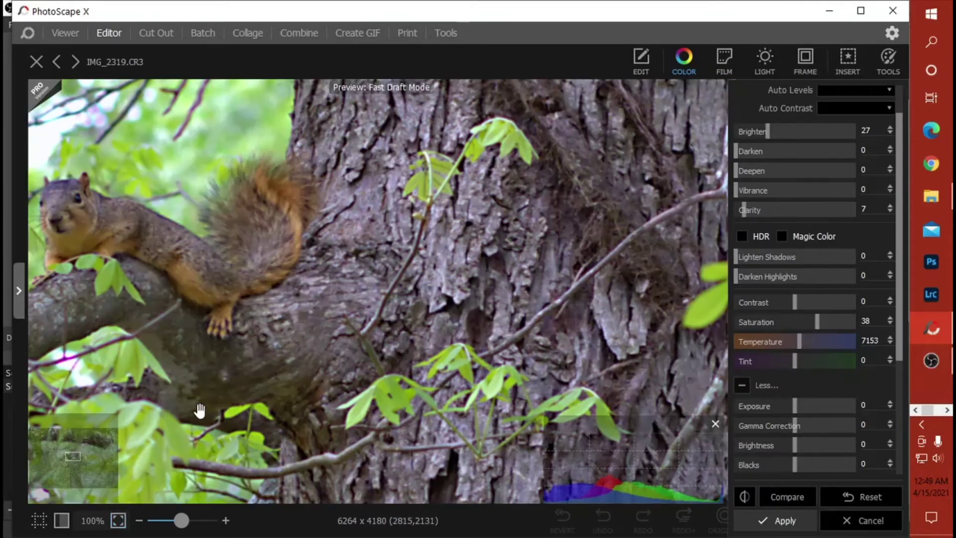
{"action": "left_click_drag", "start_coordinate": [317, 396], "coordinate": [523, 401]}
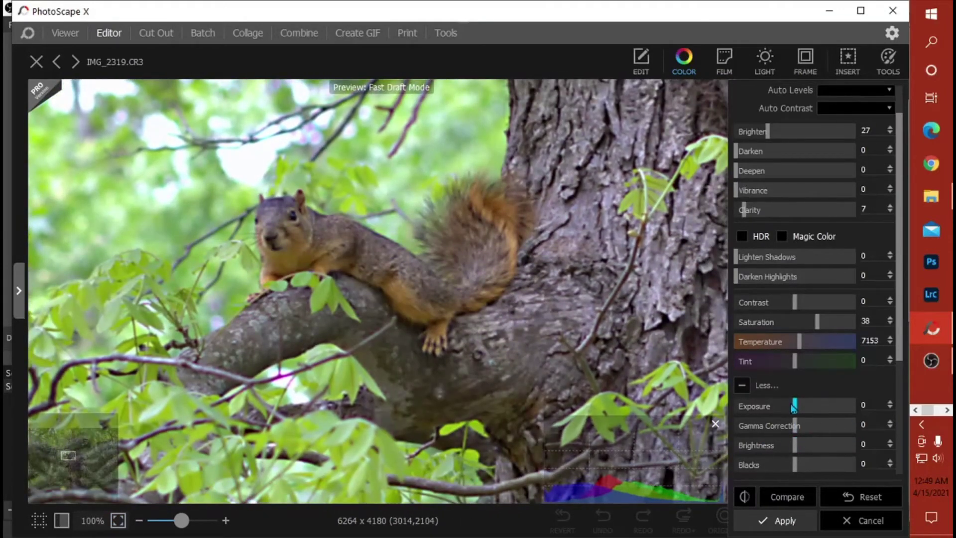
- Set the exposure to 12, gamma correction to -9, brightness to 17 and blacks to -39
{"action": "left_click_drag", "start_coordinate": [797, 408], "coordinate": [807, 410]}
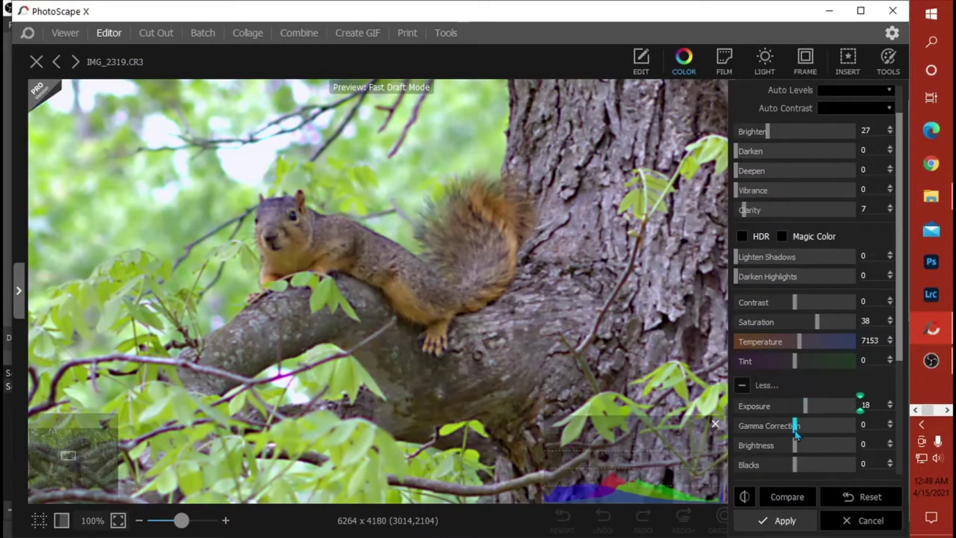
{"action": "mouse_move", "coordinate": [795, 446]}
{"action": "left_mouse_down"}
{"action": "mouse_move", "coordinate": [782, 449]}
{"action": "mouse_move", "coordinate": [805, 450]}
{"action": "left_mouse_up"}
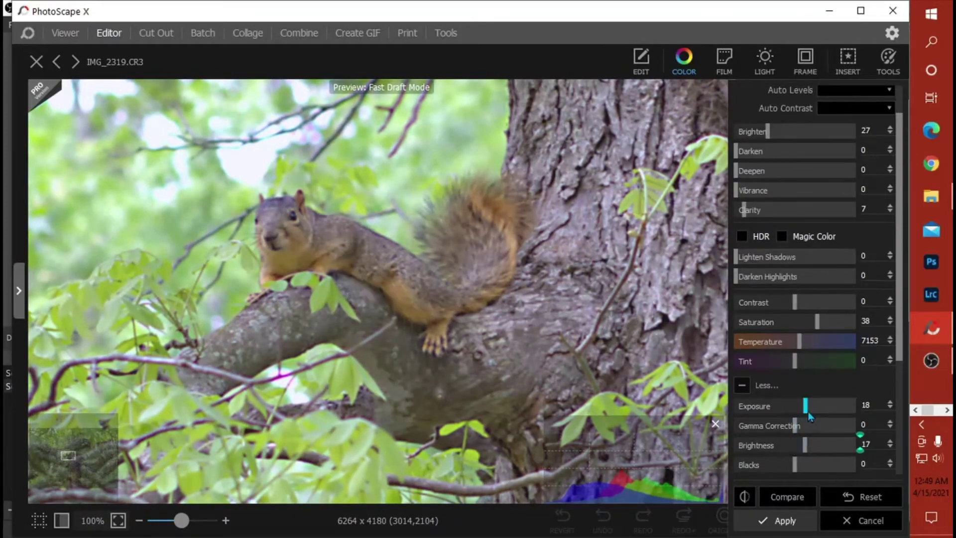
{"action": "left_click_drag", "start_coordinate": [807, 413], "coordinate": [804, 413]}
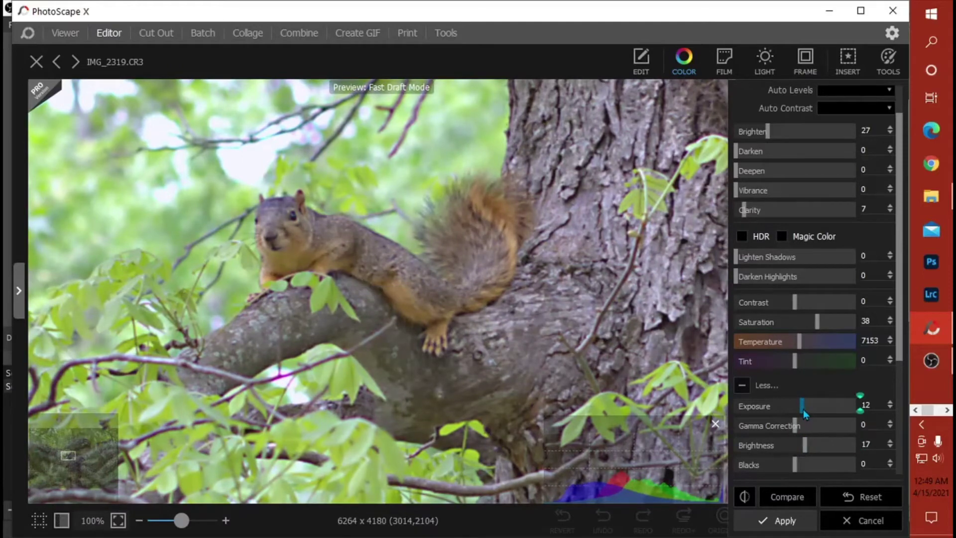
{"action": "left_click_drag", "start_coordinate": [795, 465], "coordinate": [791, 469]}
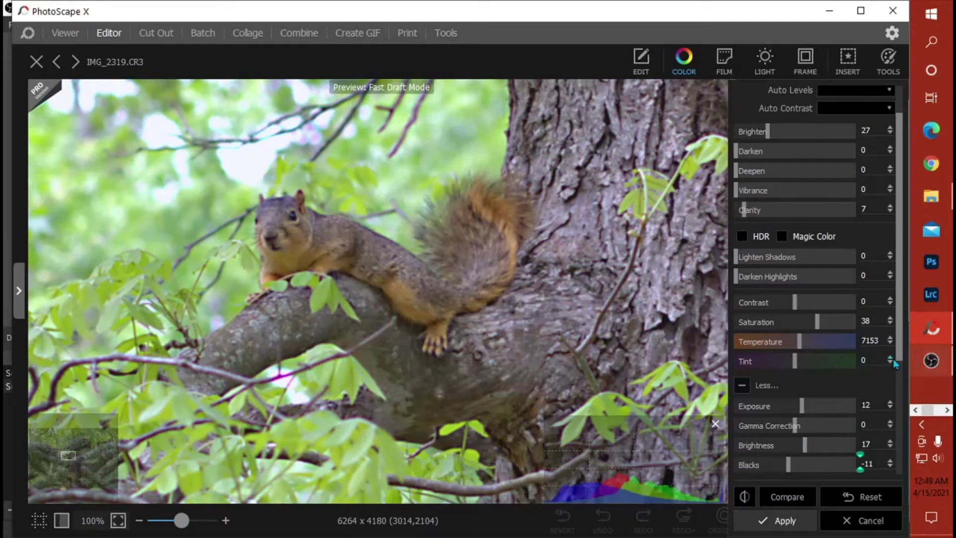
{"action": "scroll", "coordinate": [902, 359], "scroll_direction": "down", "scroll_amount": 1}
{"action": "scroll", "coordinate": [901, 361], "scroll_direction": "down", "scroll_amount": 5}
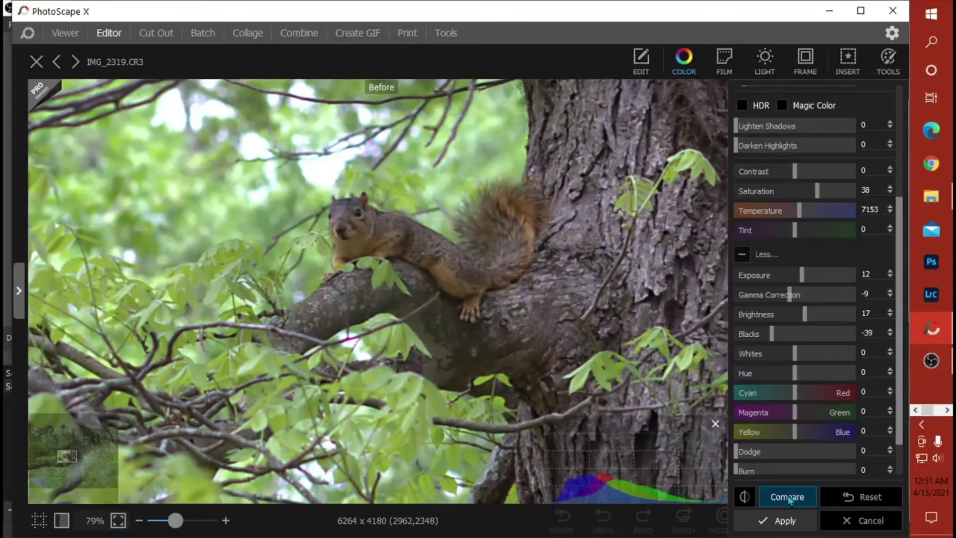
- Compare the adjusted squirrel photo with its original, then apply the color adjustments and check the result at full view and 100%
{"action": "left_click", "coordinate": [789, 498]}
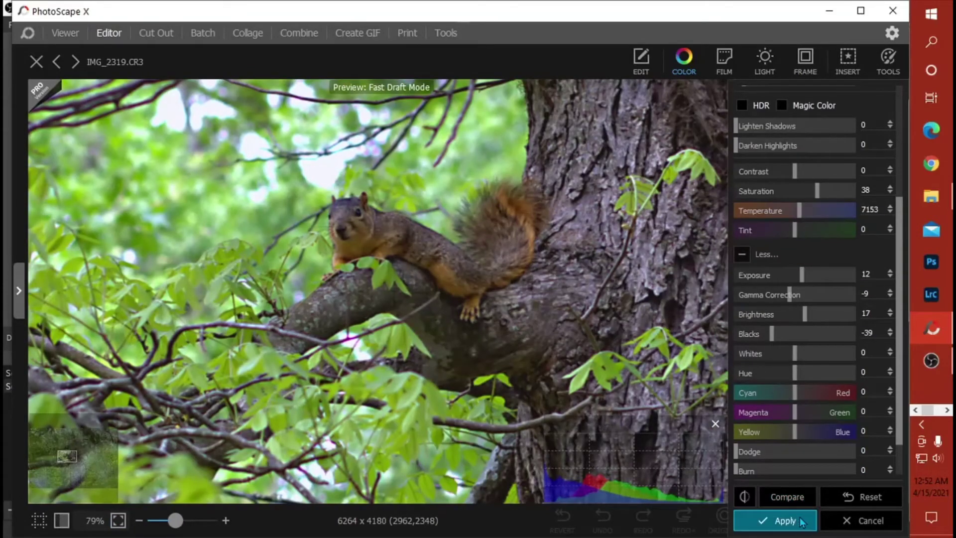
{"action": "left_click", "coordinate": [790, 499]}
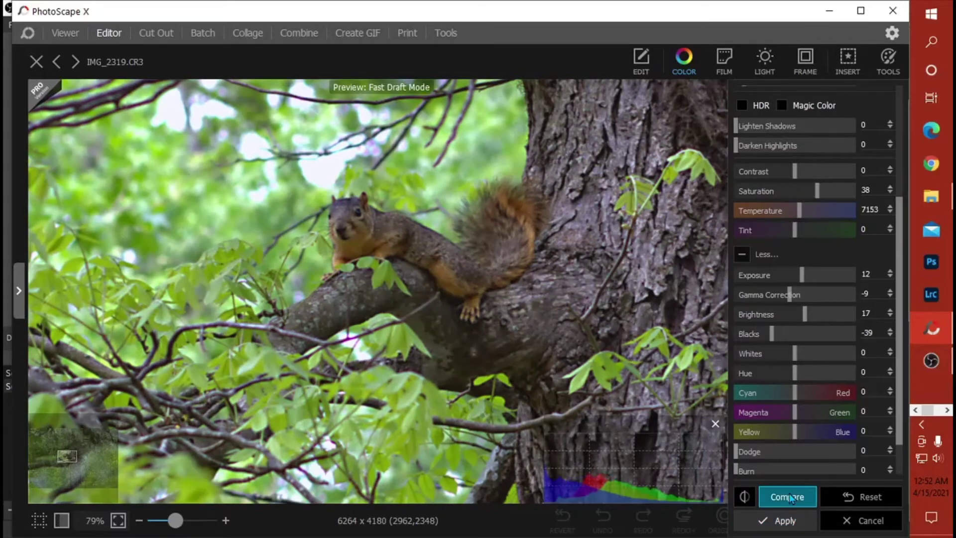
{"action": "left_click", "coordinate": [785, 518]}
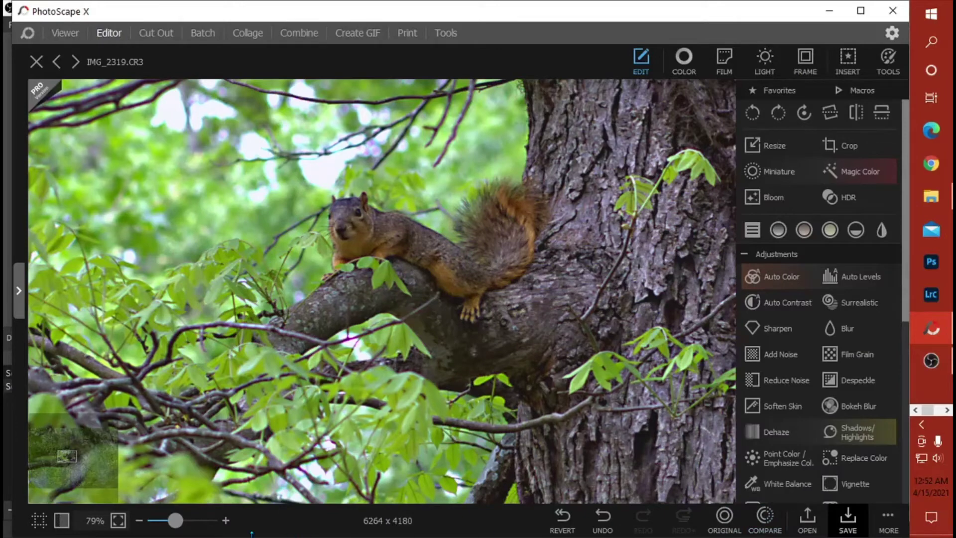
{"action": "left_click", "coordinate": [119, 520]}
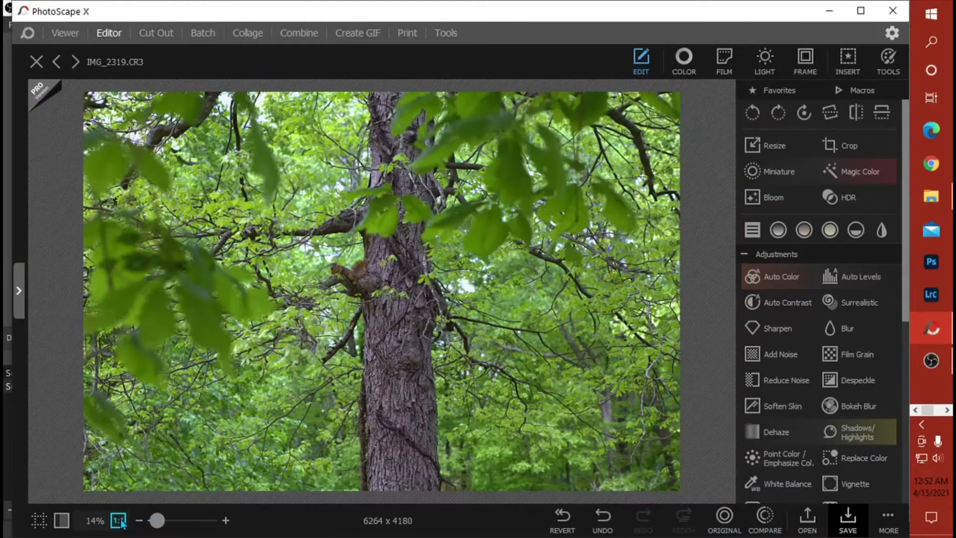
{"action": "left_click", "coordinate": [120, 521]}
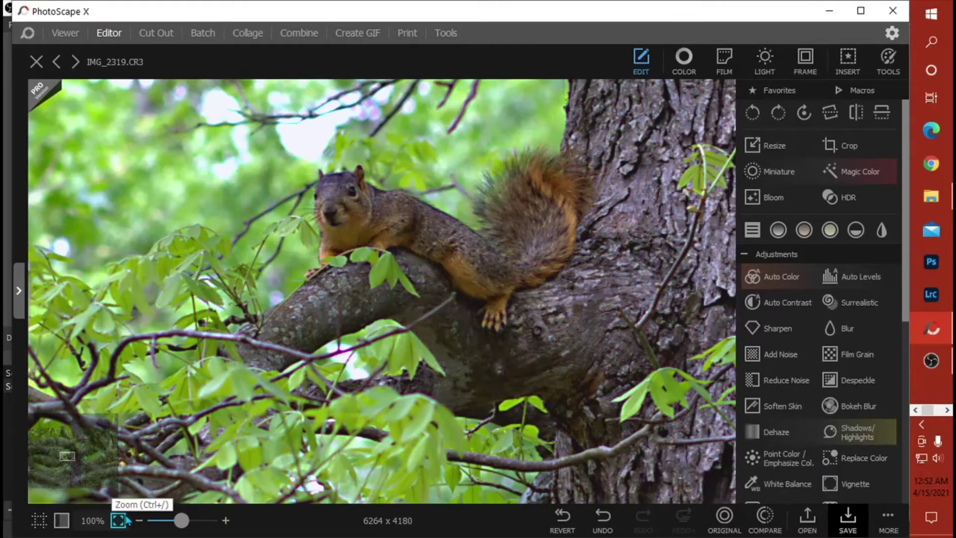
{"action": "left_click", "coordinate": [119, 521]}
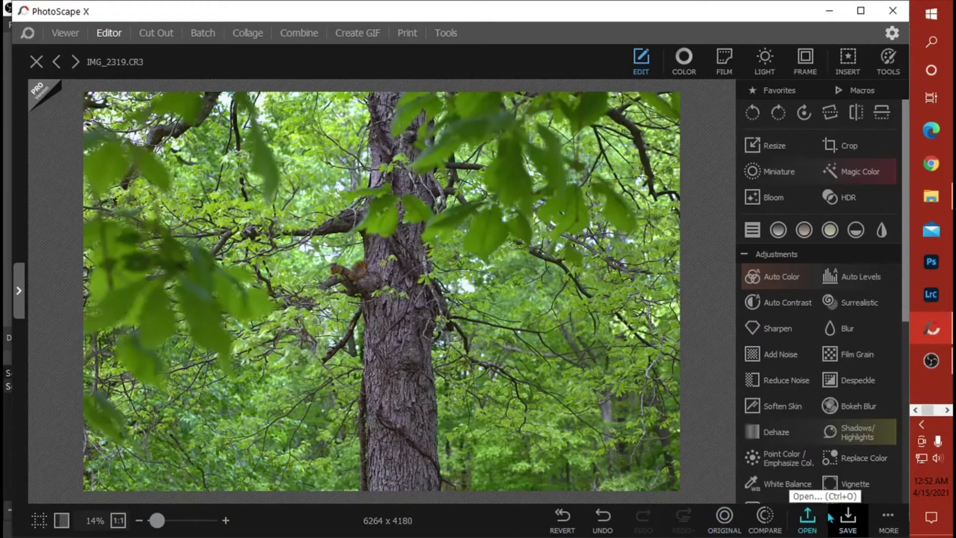
- Save the edited squirrel photo as a new JPEG named IMG_2319 in the Submission Files folder
{"action": "left_click", "coordinate": [847, 518]}
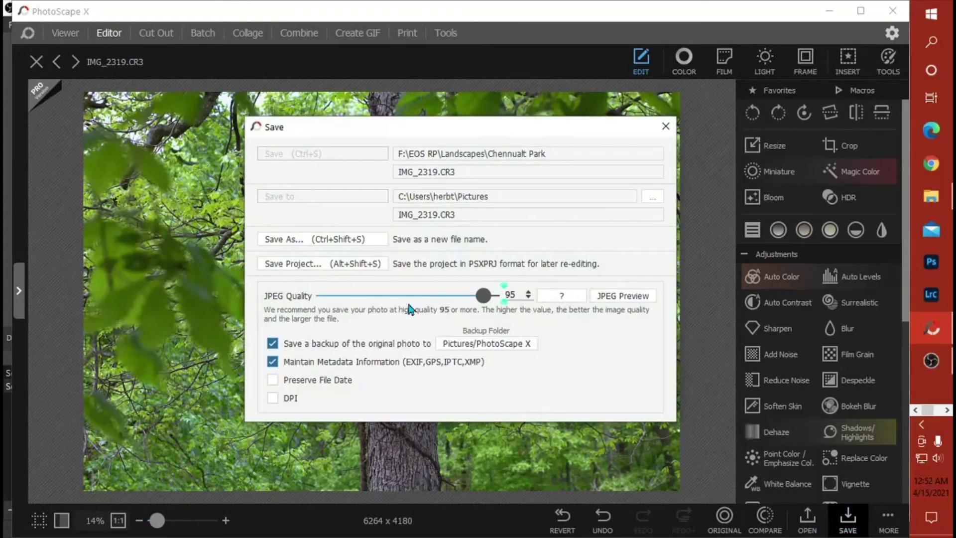
{"action": "left_click", "coordinate": [334, 240]}
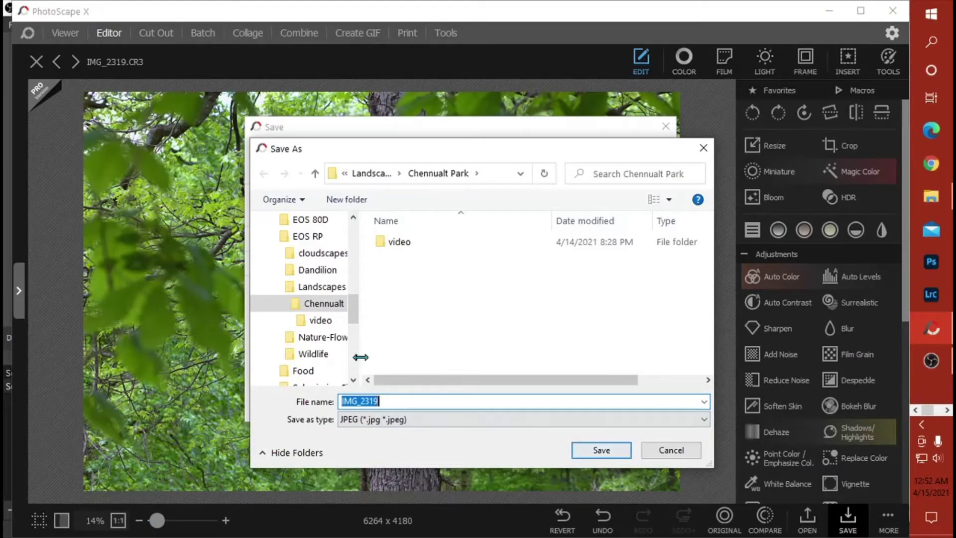
{"action": "left_click_drag", "start_coordinate": [355, 313], "coordinate": [352, 320]}
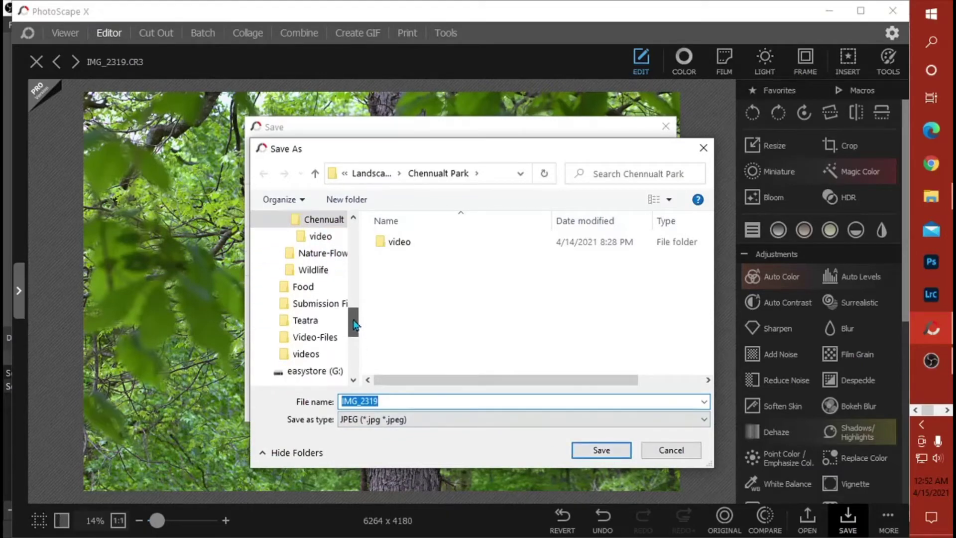
{"action": "left_click", "coordinate": [330, 307]}
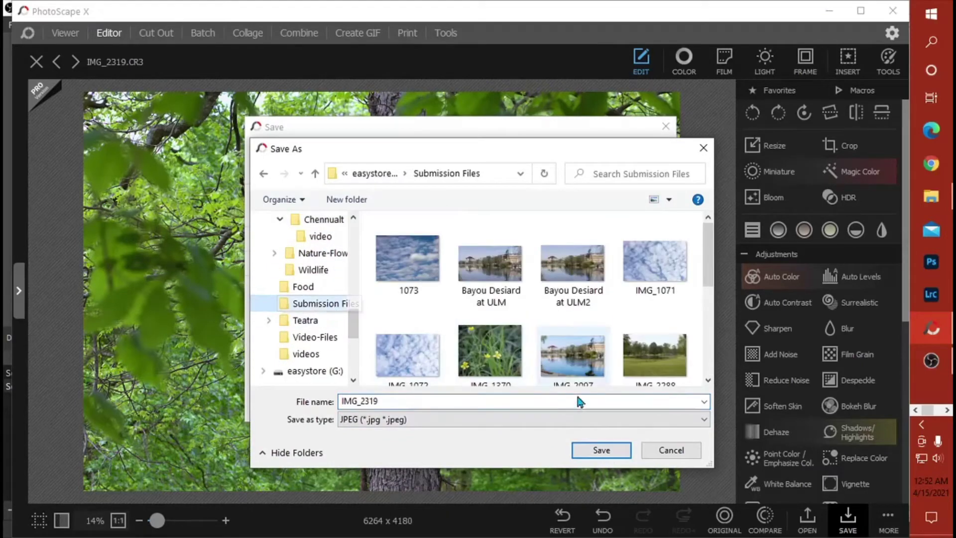
{"action": "left_click", "coordinate": [609, 452]}
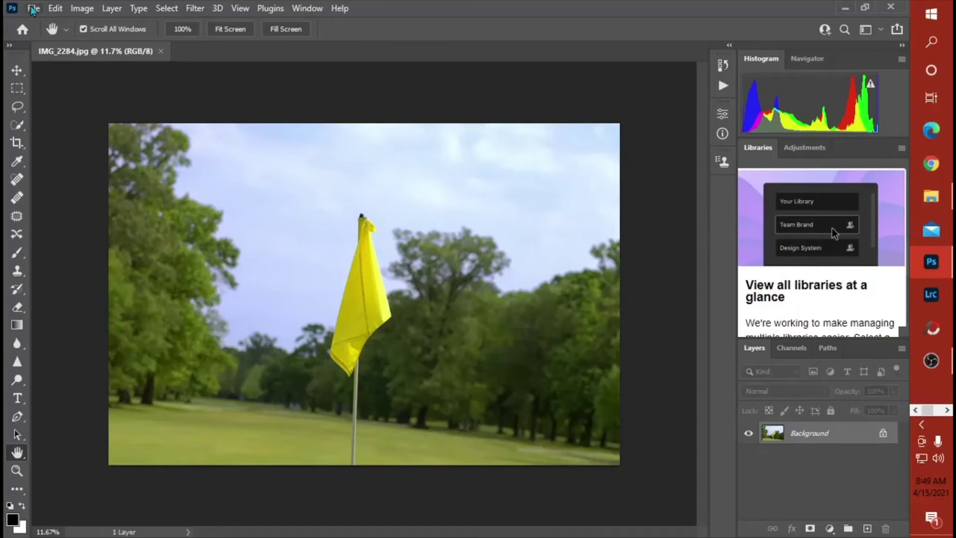
- In Photoshop, set the document title in the file info of IMG_2284.jpg to "Golf pin flag alerts a pin position"
{"action": "left_click", "coordinate": [31, 9]}
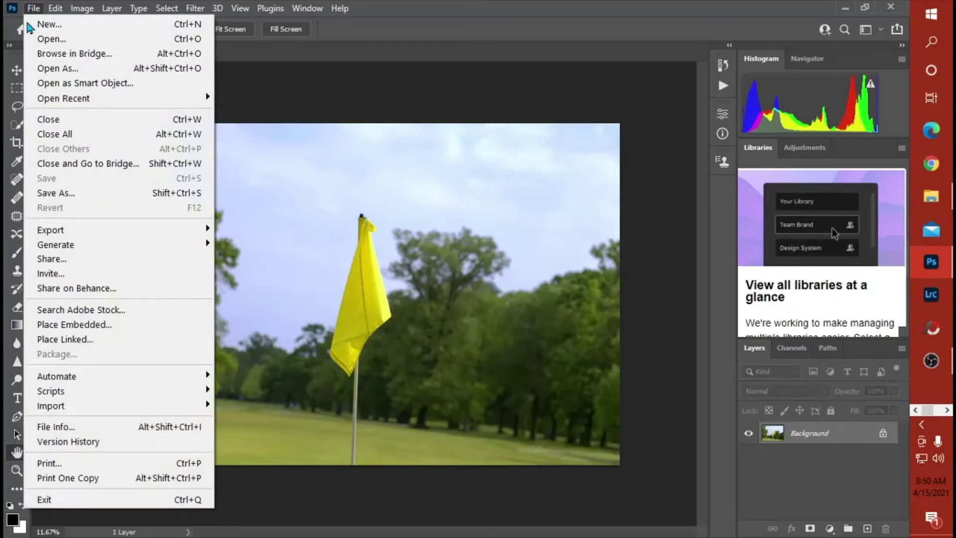
{"action": "left_click", "coordinate": [56, 426]}
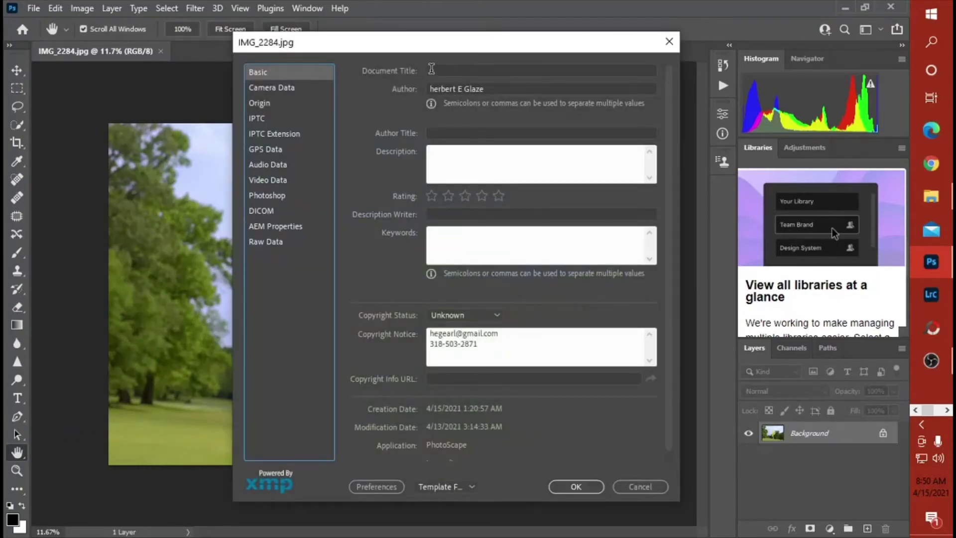
{"action": "left_click", "coordinate": [431, 70]}
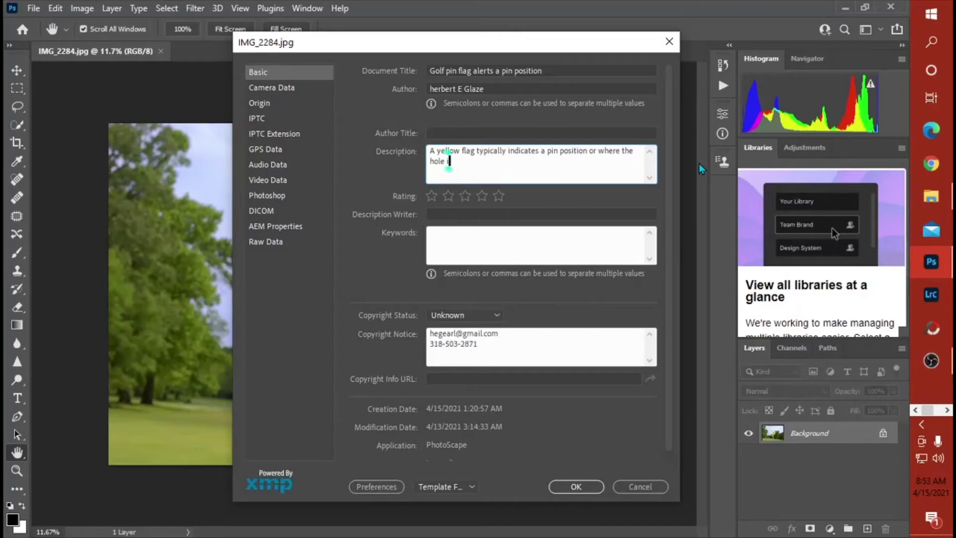
- Complete the description as "A yellow flag typically indicates a pin position or where the hole is located ,at the back of the green."
{"action": "type", "text": "s located ,a"}
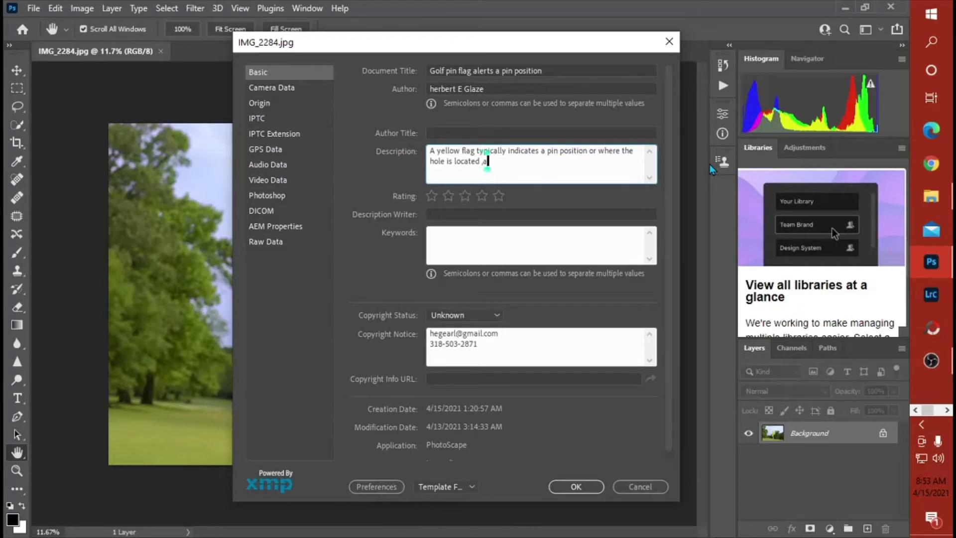
{"action": "type", "text": "t the back of"}
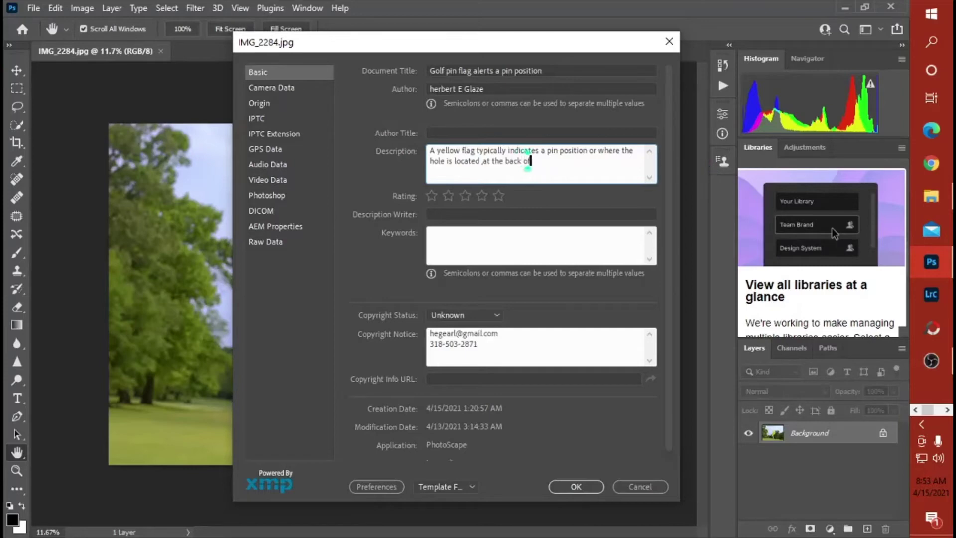
{"action": "type", "text": " the green"}
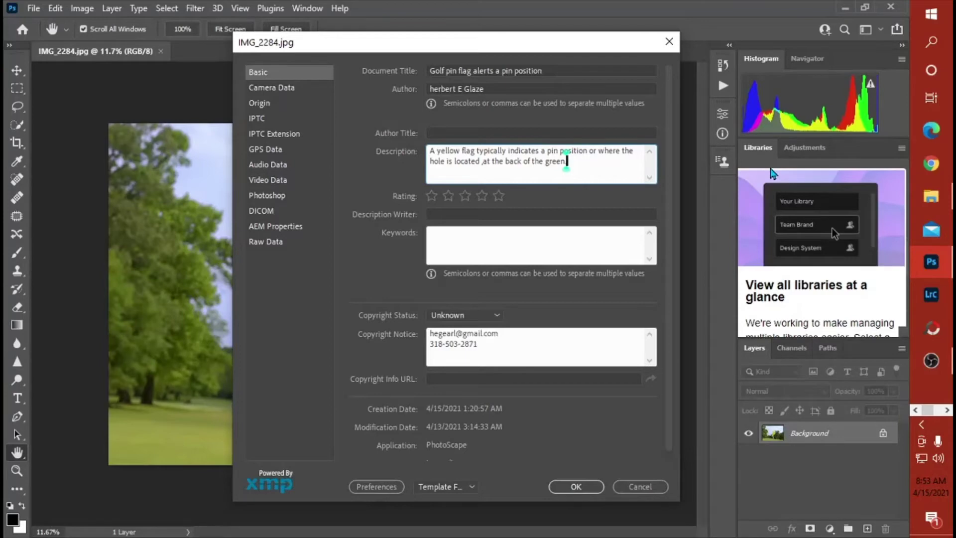
{"action": "type", "text": "."}
- Paste the copied list of golf and nature keywords into the photo's metadata and accept the file info
{"action": "left_click", "coordinate": [449, 237]}
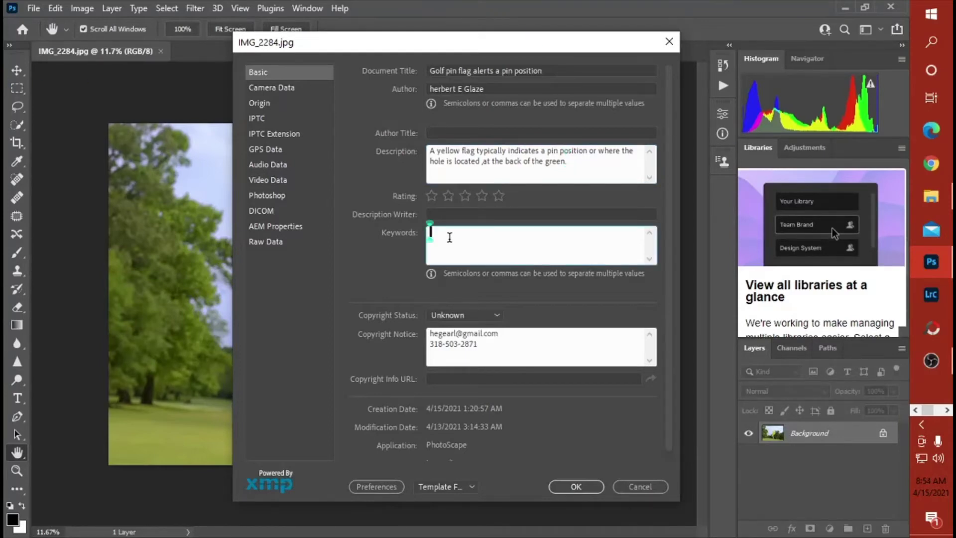
{"action": "right_click", "coordinate": [450, 237]}
{"action": "left_click", "coordinate": [486, 301]}
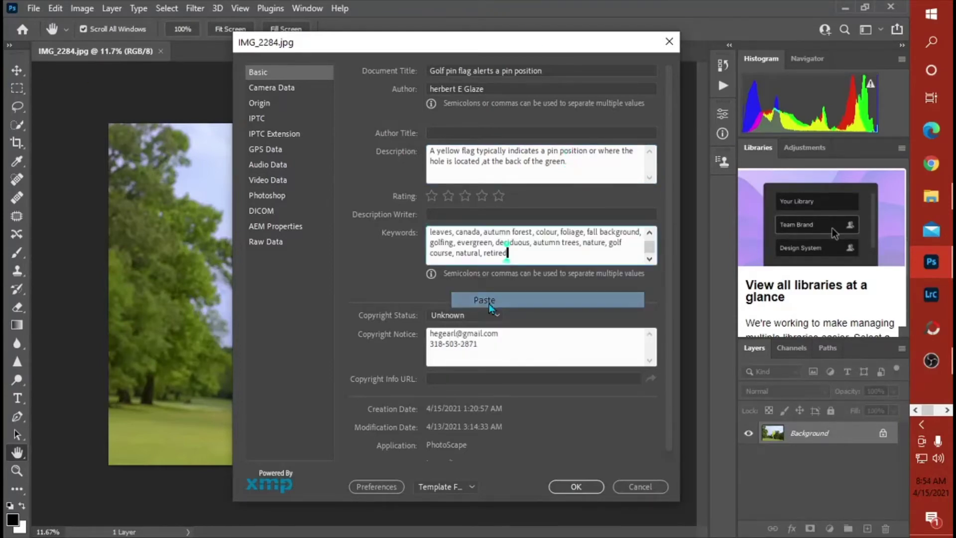
{"action": "left_click", "coordinate": [577, 487]}
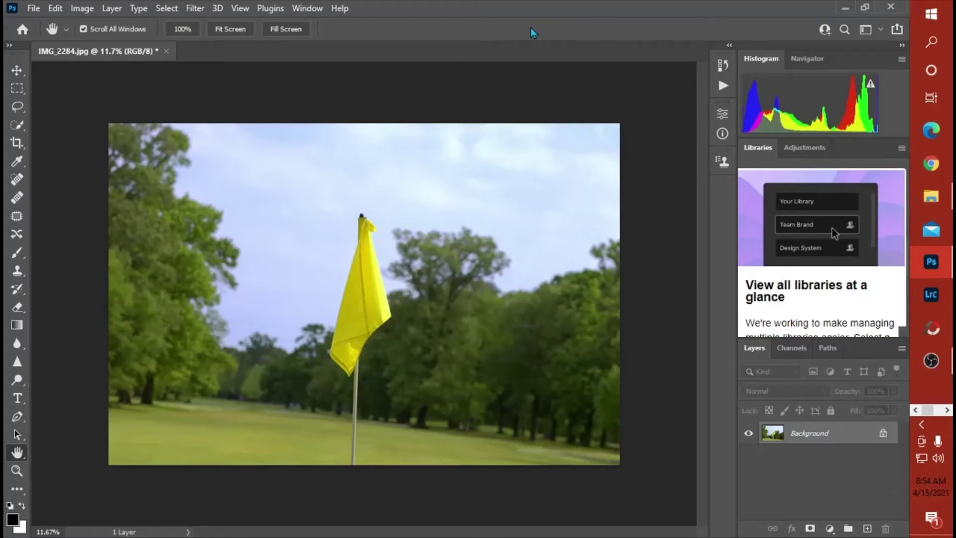
- Save the flag photo as a JPEG named "IMG_2284 Golf pin flag" in the Submission Files folder at quality 12
{"action": "left_click", "coordinate": [32, 8]}
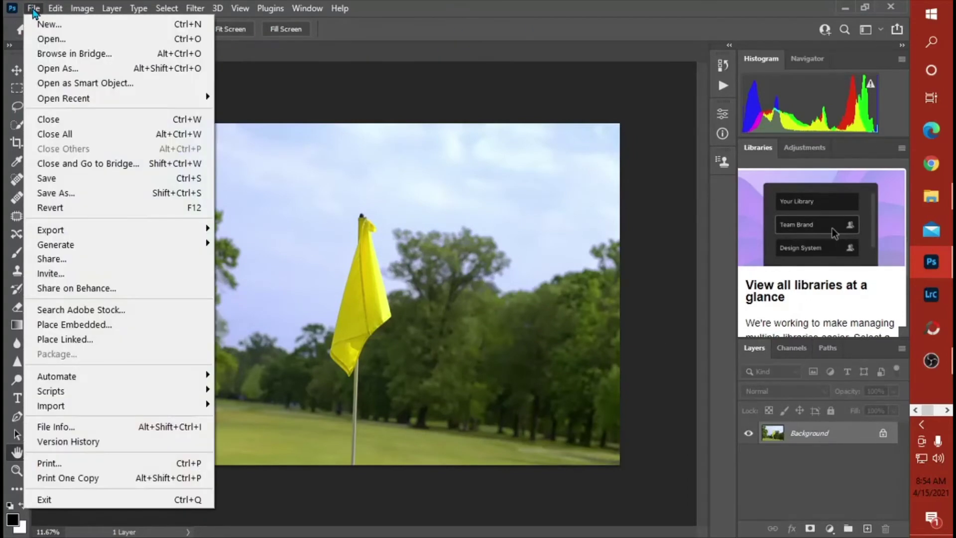
{"action": "left_click", "coordinate": [68, 193]}
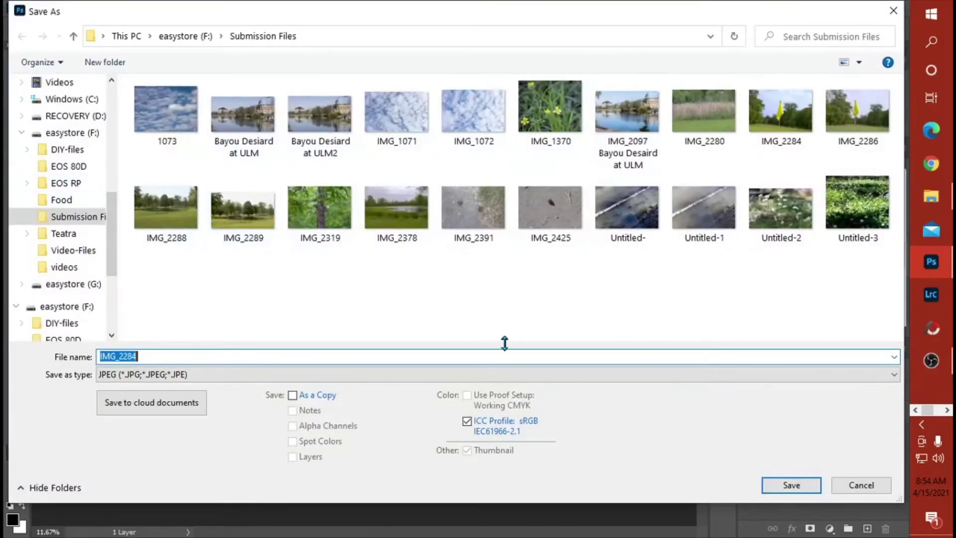
{"action": "left_click", "coordinate": [153, 356]}
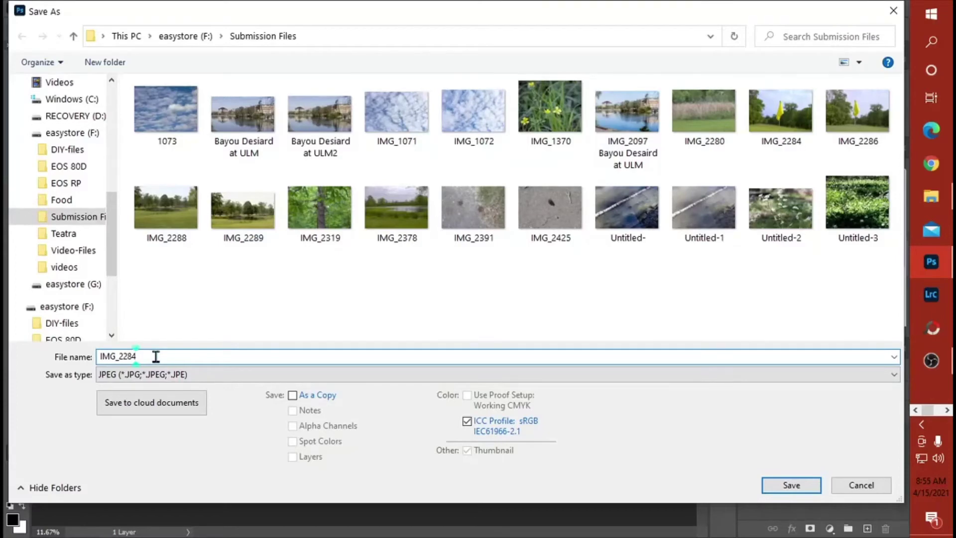
{"action": "type", "text": "Gol"}
{"action": "type", "text": "f Pin flag"}
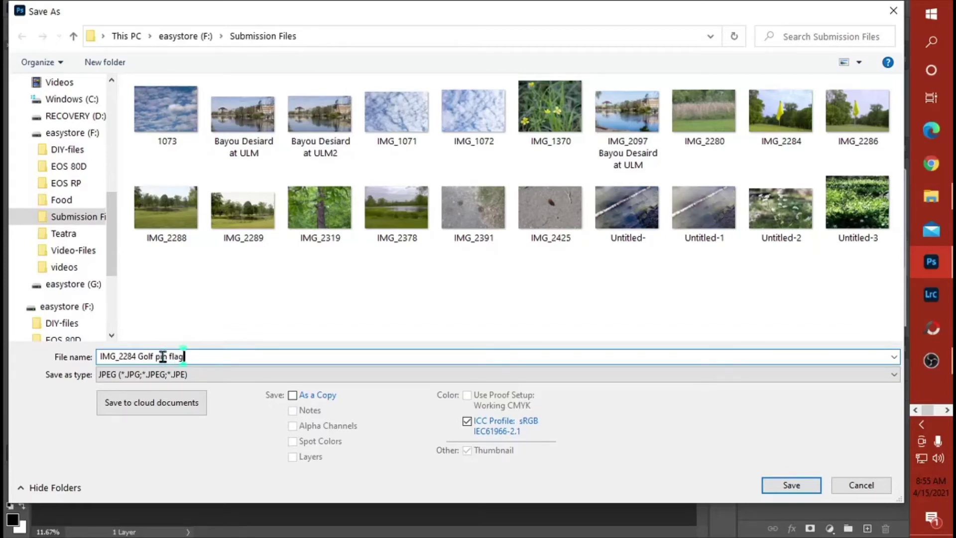
{"action": "left_click", "coordinate": [791, 487]}
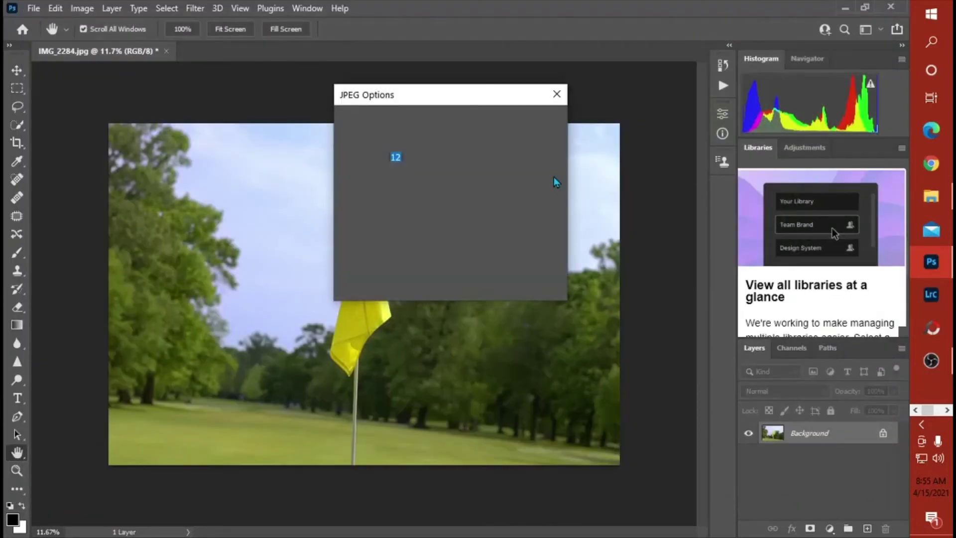
{"action": "left_click", "coordinate": [544, 122]}
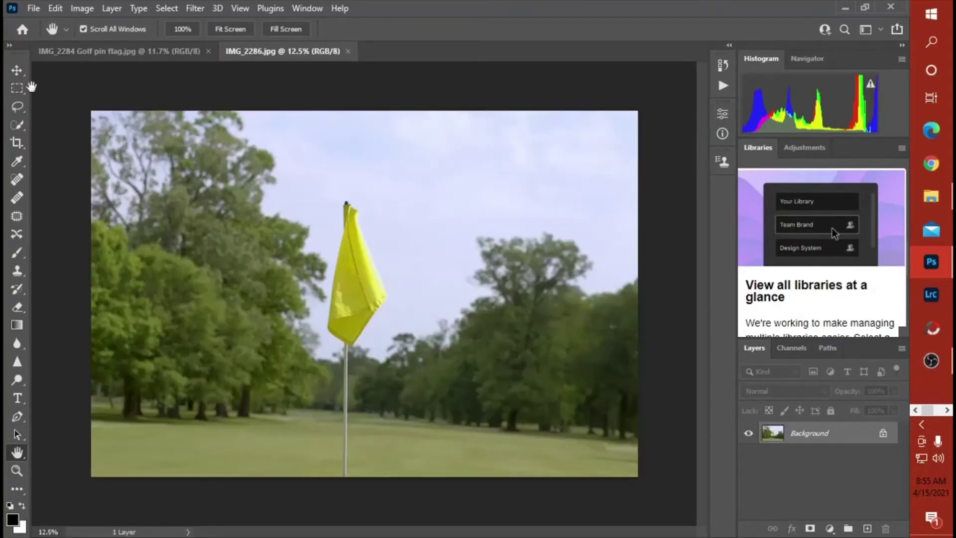
- In the file info of IMG_2286.jpg, reuse the title "Golf pin flag alerts a pin position" and the earlier yellow flag description
{"action": "left_click", "coordinate": [34, 9]}
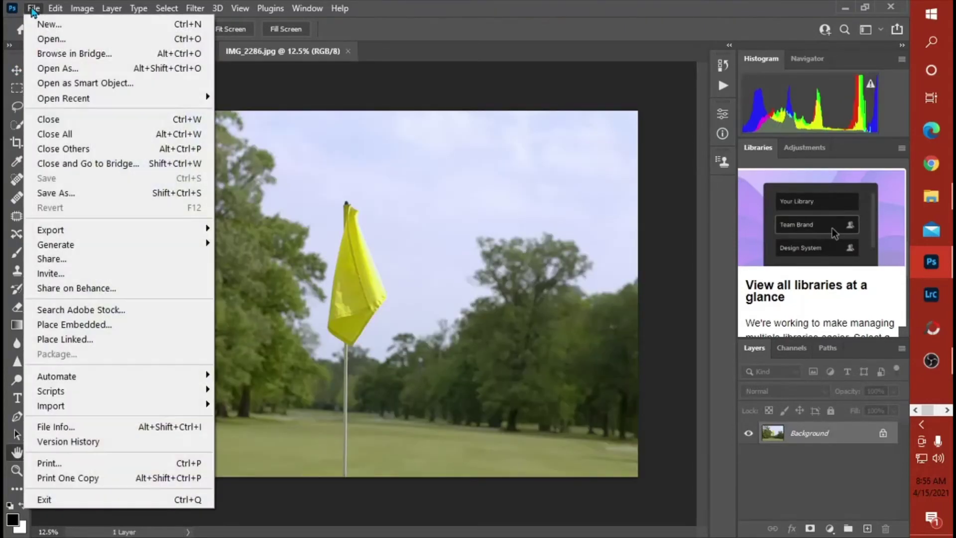
{"action": "left_click", "coordinate": [74, 429]}
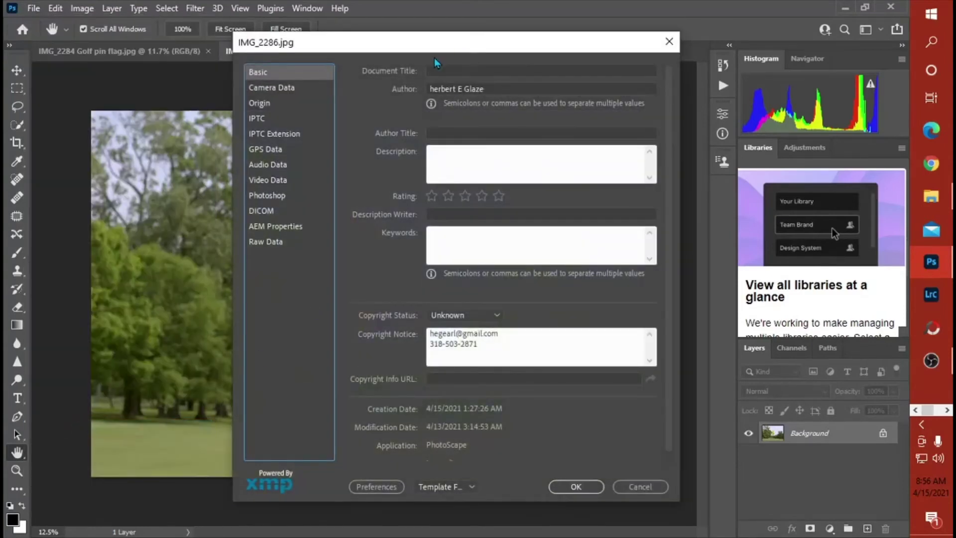
{"action": "left_click", "coordinate": [432, 70]}
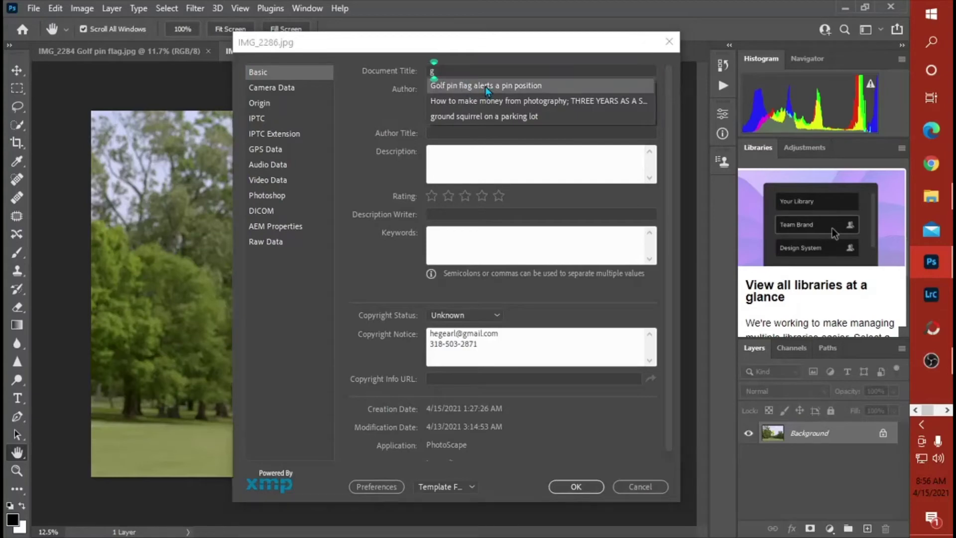
{"action": "left_click", "coordinate": [485, 85]}
{"action": "left_click", "coordinate": [453, 161]}
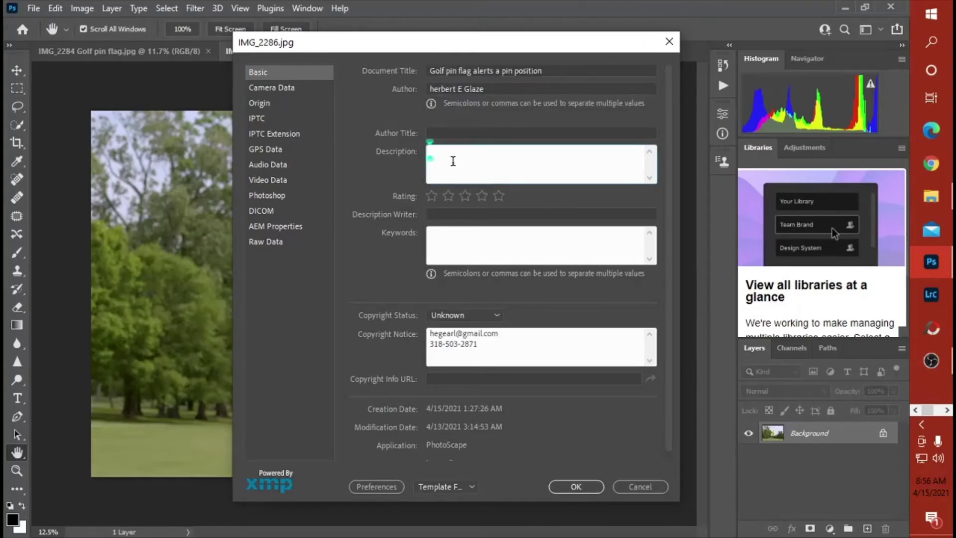
{"action": "left_click", "coordinate": [472, 191]}
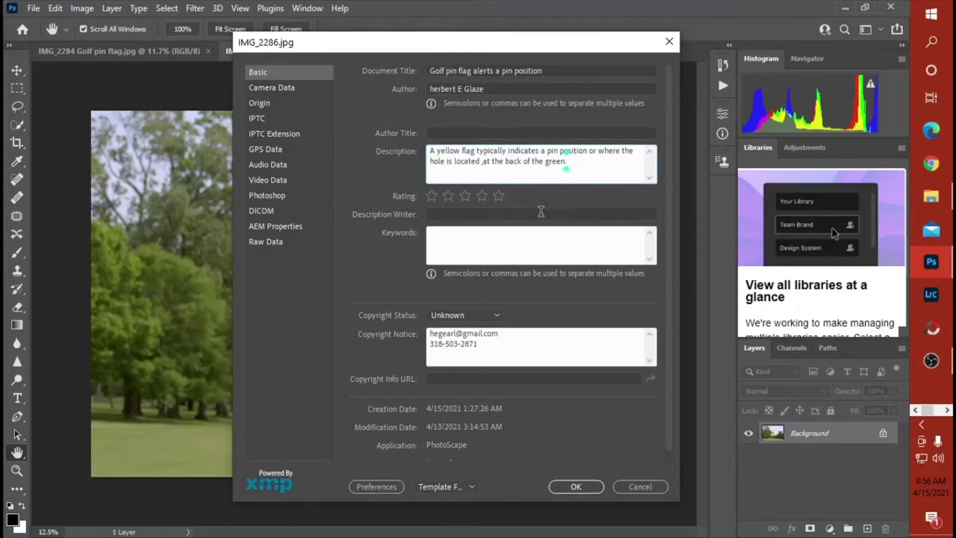
- Paste the copied golf and nature keywords into the metadata of IMG_2286.jpg and accept the file info
{"action": "left_click", "coordinate": [459, 239]}
{"action": "right_click", "coordinate": [459, 244]}
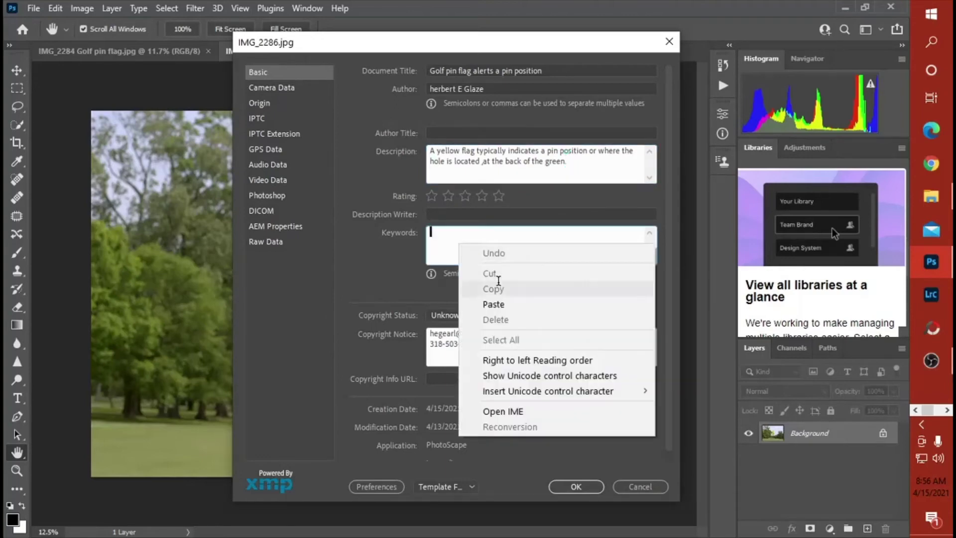
{"action": "left_click", "coordinate": [493, 304]}
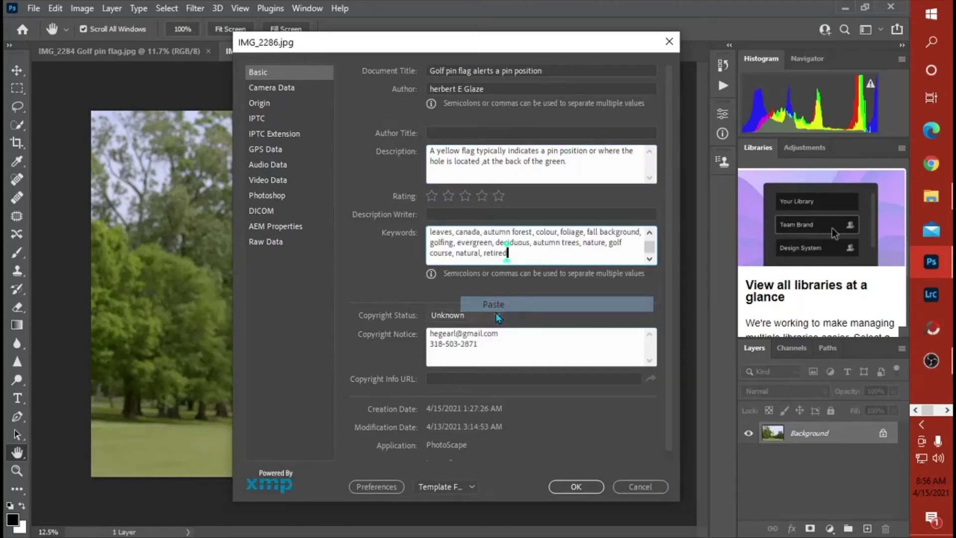
{"action": "left_click", "coordinate": [576, 487]}
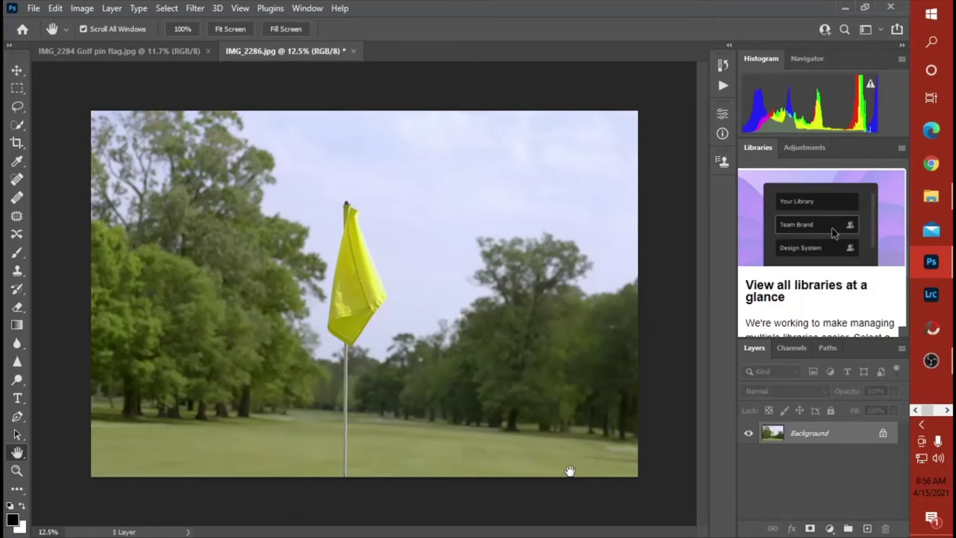
- Save the second flag photo as a JPEG named "IMG_2286 golf pin flag" in the Submission Files folder at quality 12
{"action": "left_click", "coordinate": [28, 8]}
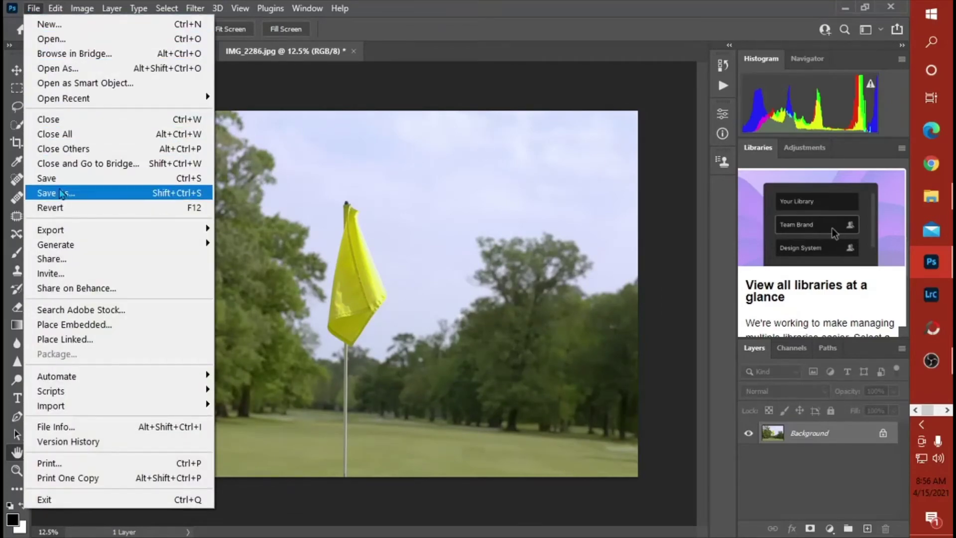
{"action": "left_click", "coordinate": [62, 193]}
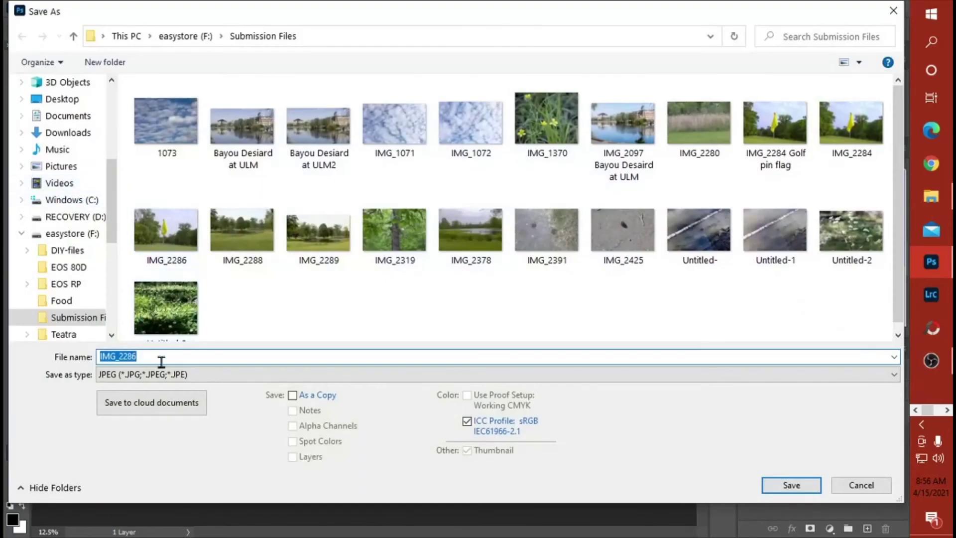
{"action": "left_click", "coordinate": [156, 355]}
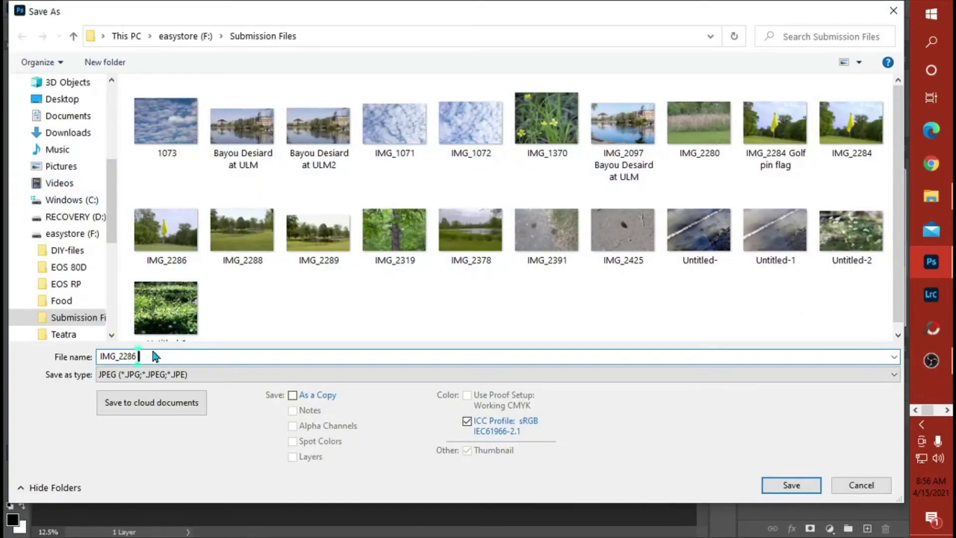
{"action": "type", "text": "golf pin flag"}
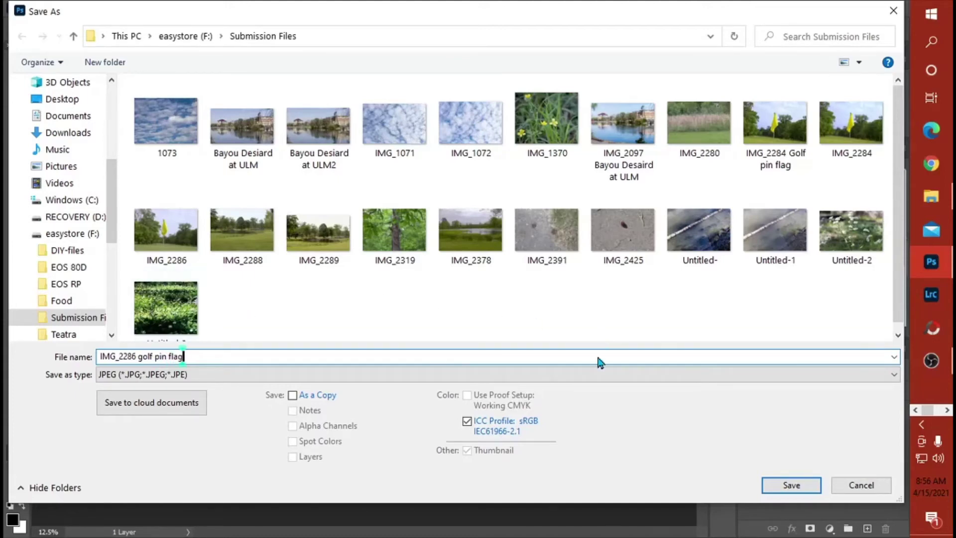
{"action": "left_click", "coordinate": [791, 486]}
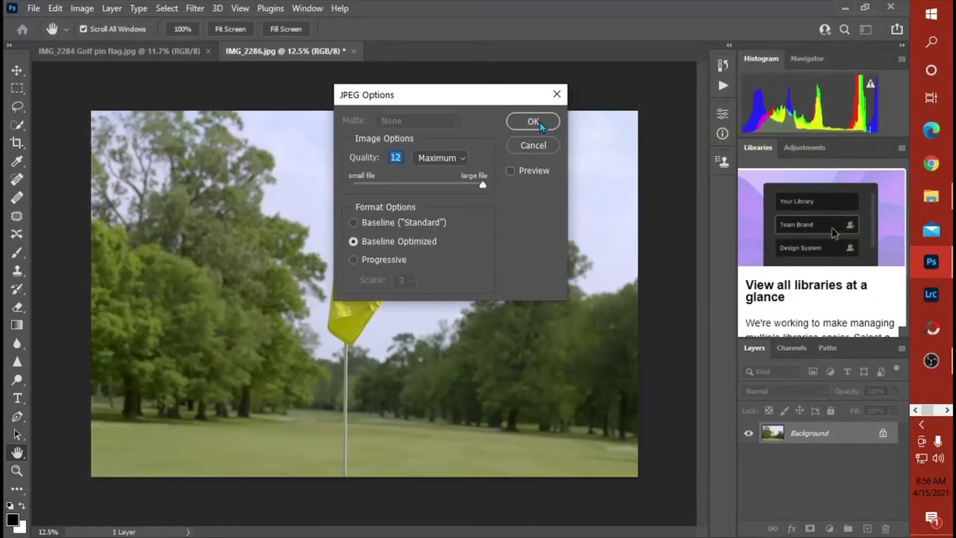
{"action": "left_click", "coordinate": [533, 121]}
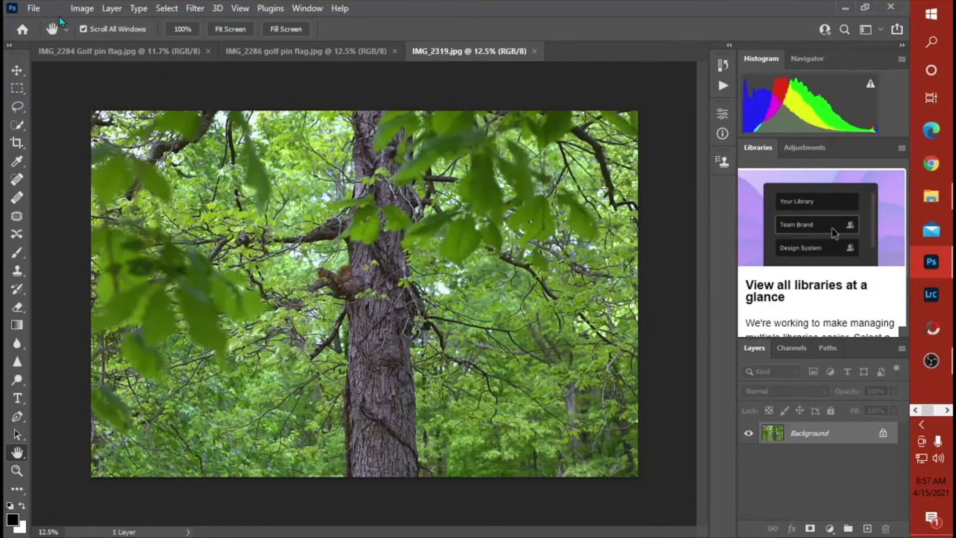
- Set the document title in the file info of IMG_2319.jpg to "ground squirrel on a tree limb", adapting the earlier squirrel title
{"action": "left_click", "coordinate": [34, 8]}
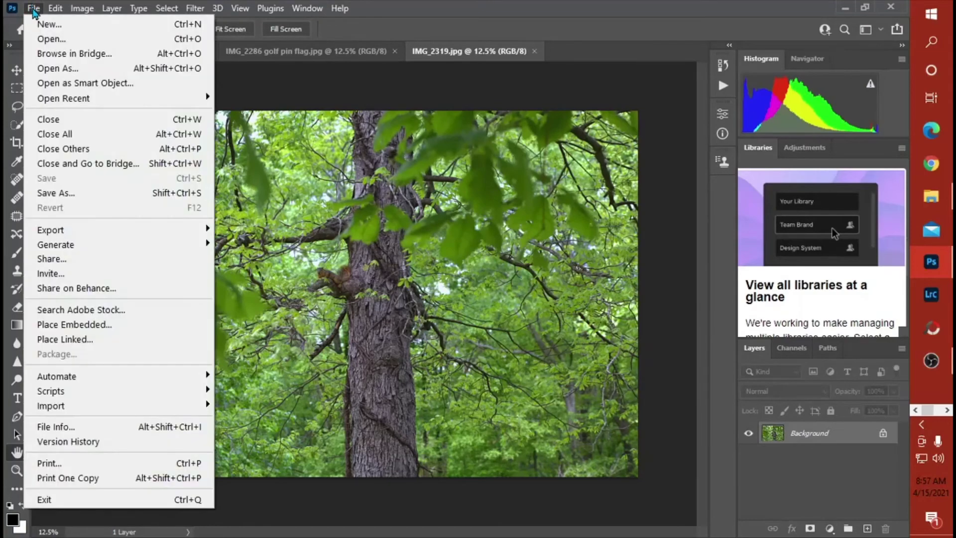
{"action": "left_click", "coordinate": [63, 428]}
{"action": "left_click", "coordinate": [443, 68]}
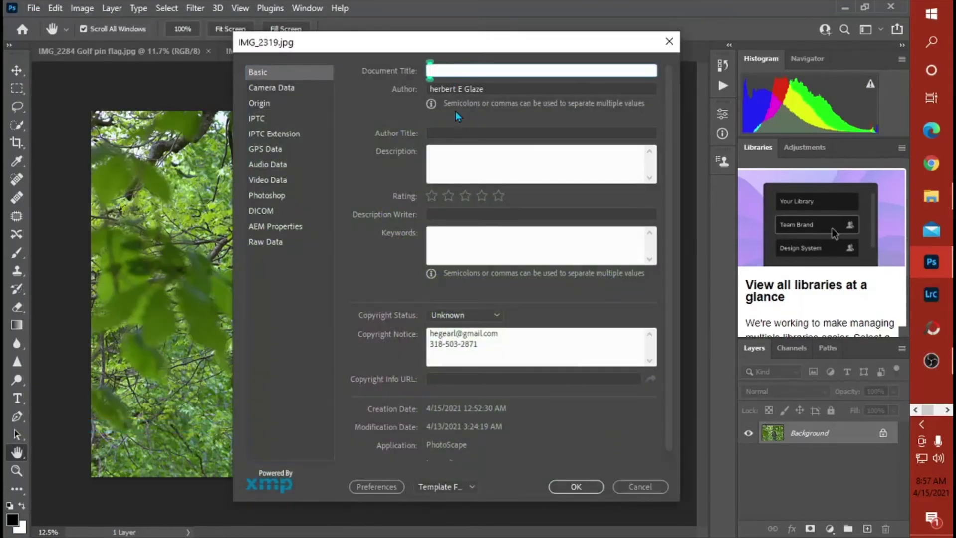
{"action": "type", "text": "g"}
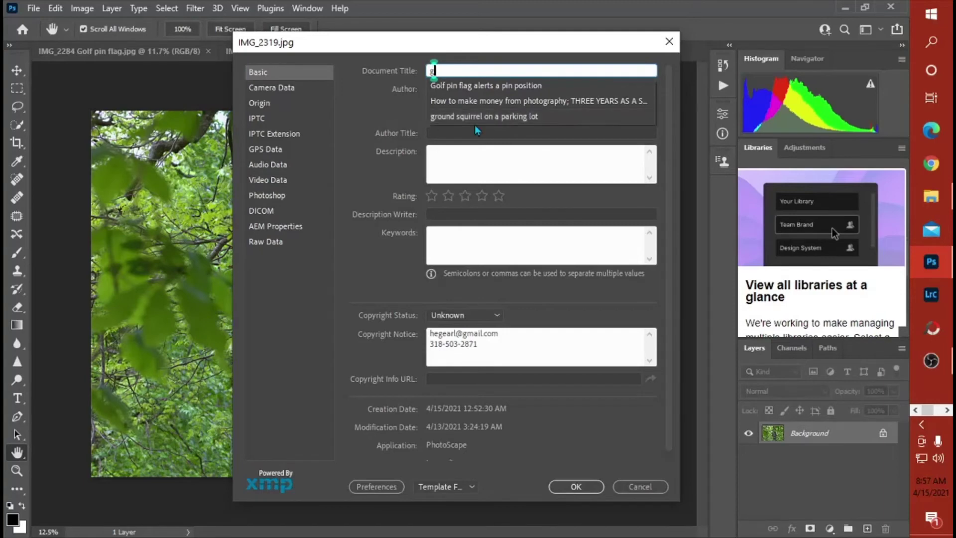
{"action": "left_click", "coordinate": [500, 115]}
{"action": "left_click_drag", "start_coordinate": [545, 70], "coordinate": [499, 70]}
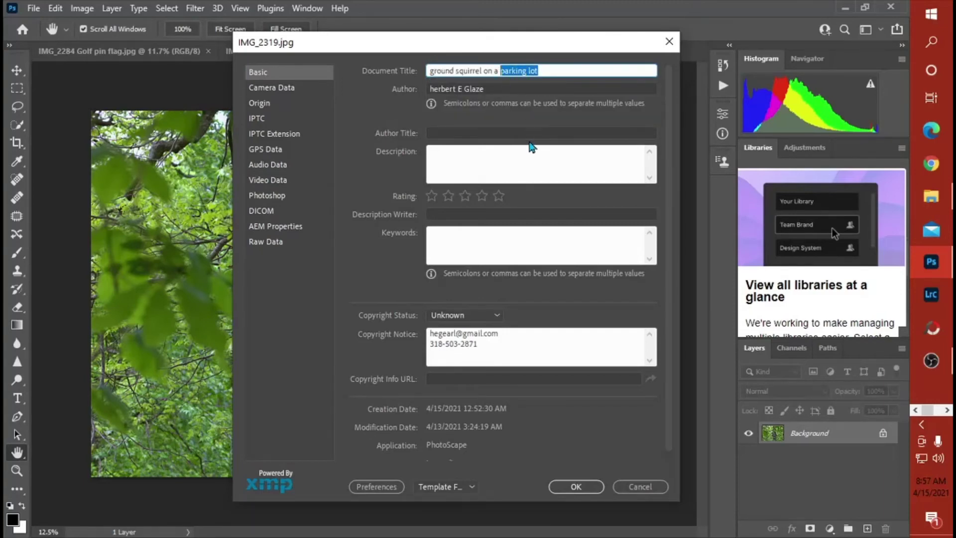
{"action": "type", "text": "limb"}
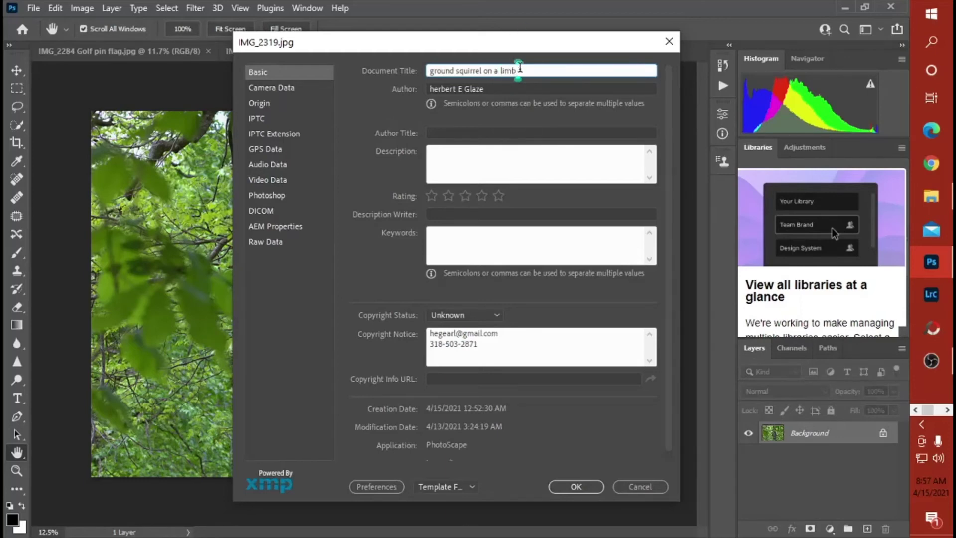
{"action": "left_click_drag", "start_coordinate": [516, 70], "coordinate": [428, 71]}
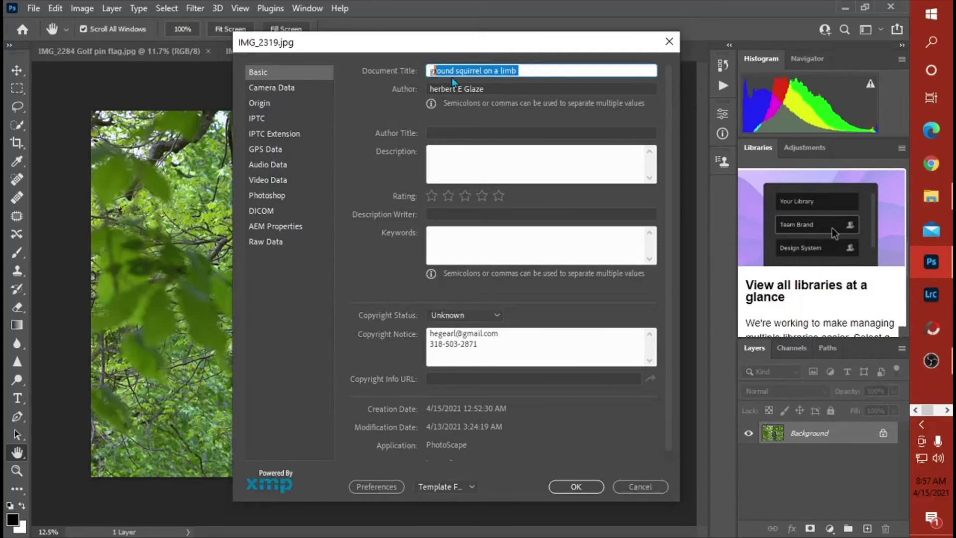
{"action": "left_click", "coordinate": [518, 71]}
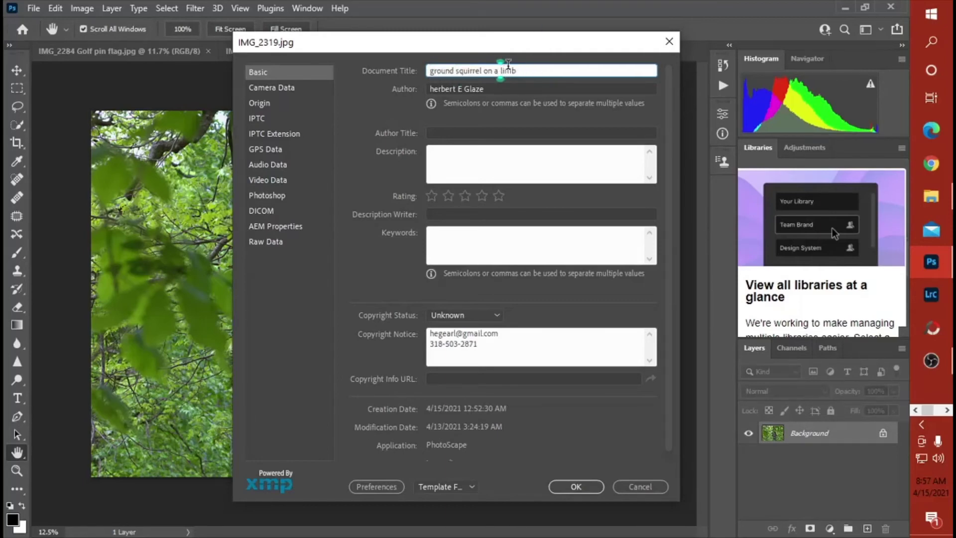
{"action": "type", "text": "tree"}
- Copy the document title of IMG_2319.jpg into its description
{"action": "left_click_drag", "start_coordinate": [538, 70], "coordinate": [428, 70]}
{"action": "right_click", "coordinate": [468, 70]}
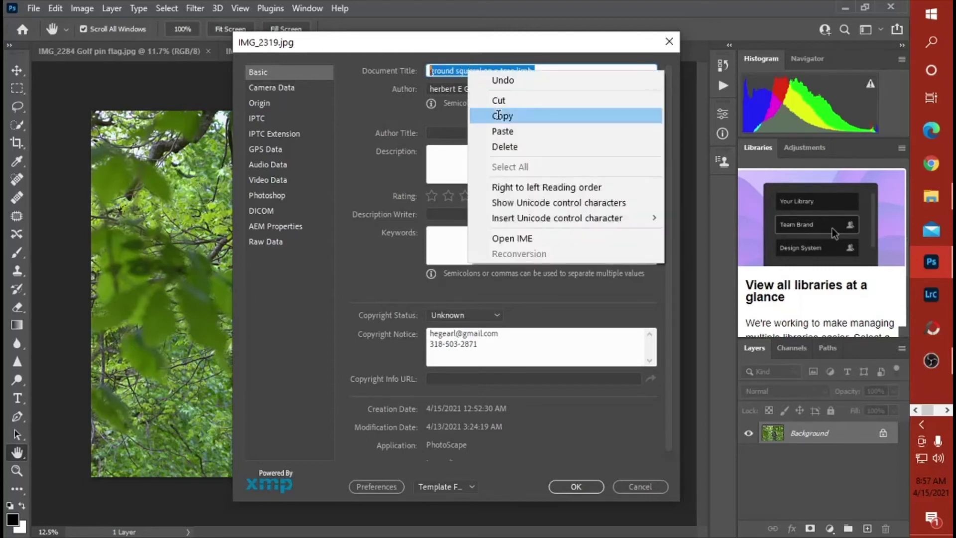
{"action": "left_click", "coordinate": [499, 116]}
{"action": "left_click", "coordinate": [437, 153]}
{"action": "right_click", "coordinate": [438, 154]}
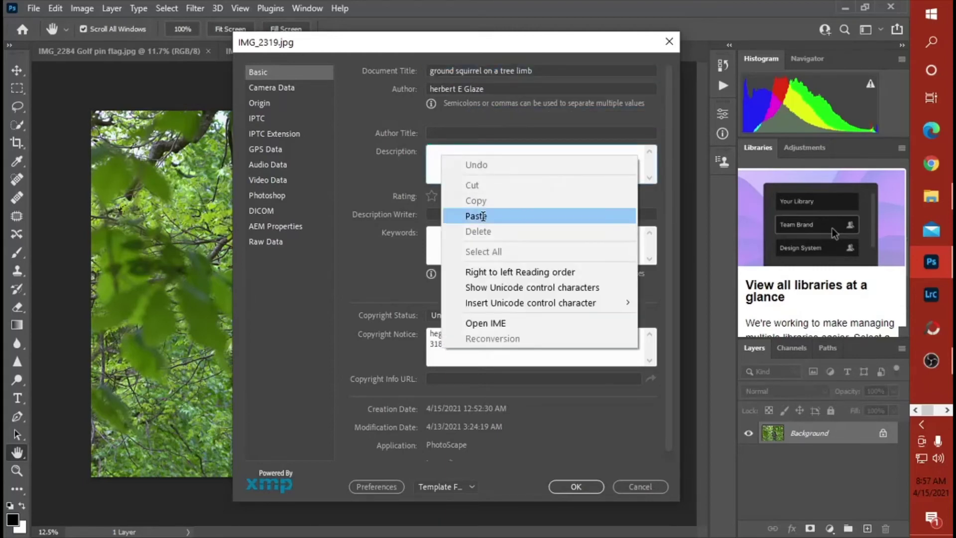
{"action": "left_click", "coordinate": [483, 215]}
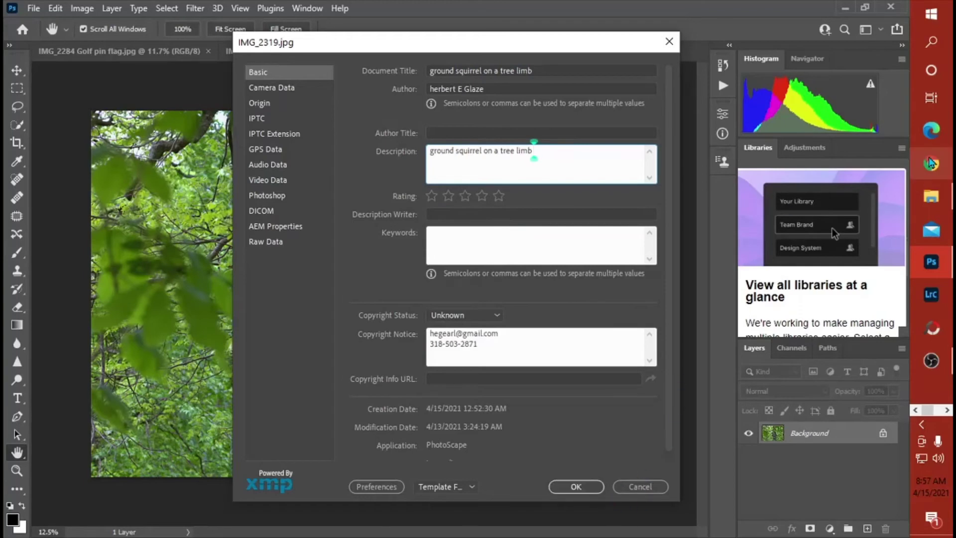
- Switch to the Shutterstock keyword tool in Chrome and replace the search term with the copied squirrel title
{"action": "left_click", "coordinate": [946, 410]}
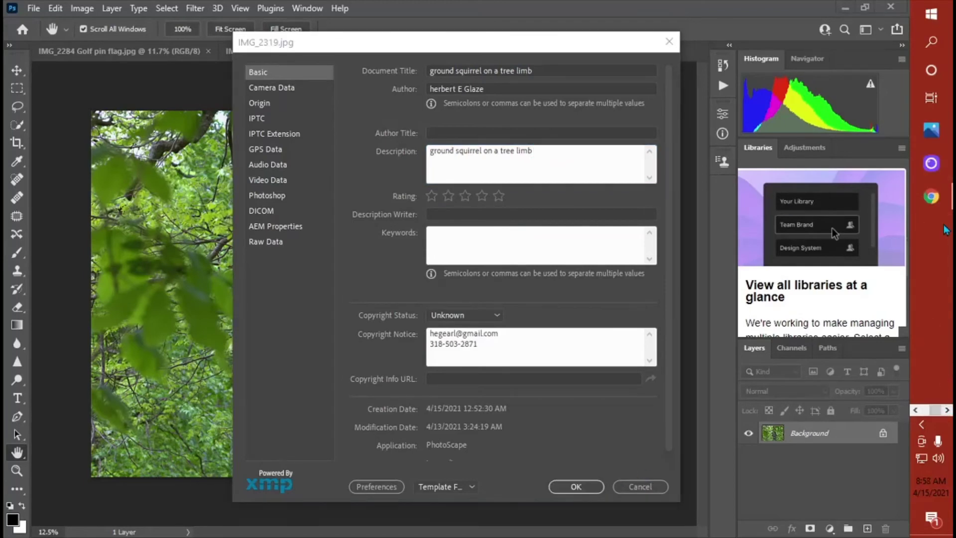
{"action": "left_click", "coordinate": [931, 197]}
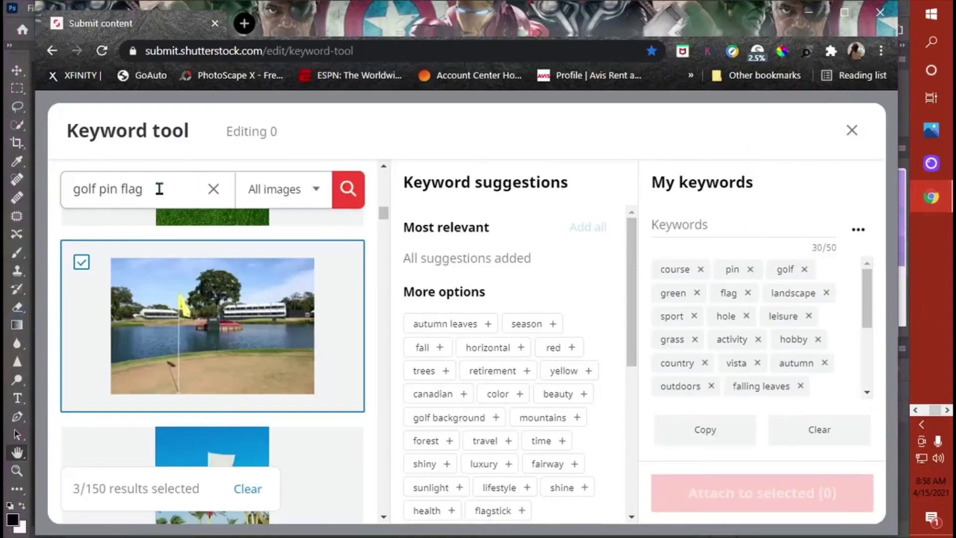
{"action": "left_click_drag", "start_coordinate": [159, 188], "coordinate": [75, 191]}
{"action": "right_click", "coordinate": [75, 190]}
{"action": "left_click", "coordinate": [124, 266]}
- Return to Photoshop, remove "canada" from the keywords of IMG_2319.jpg and accept the file info
{"action": "key", "text": "alt+Tab"}
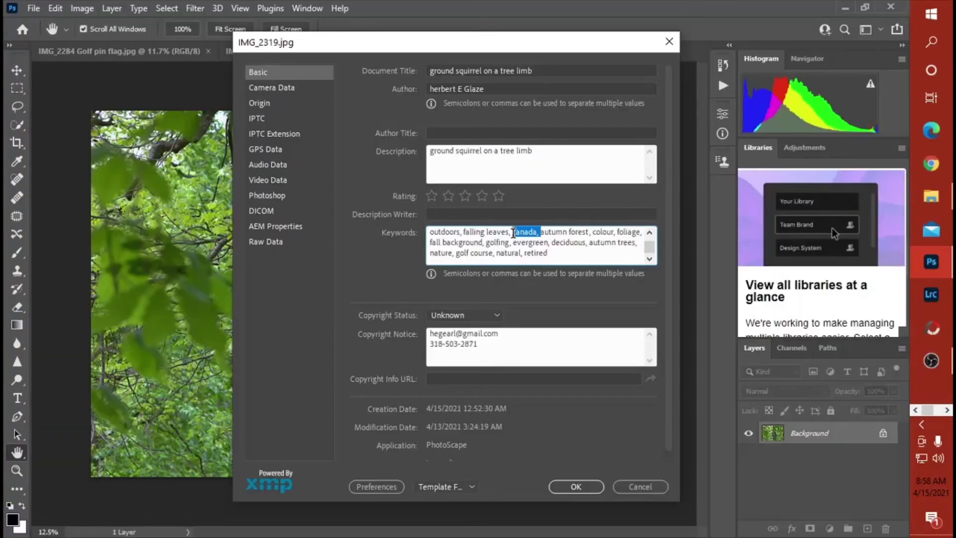
{"action": "key", "text": "BackSpace"}
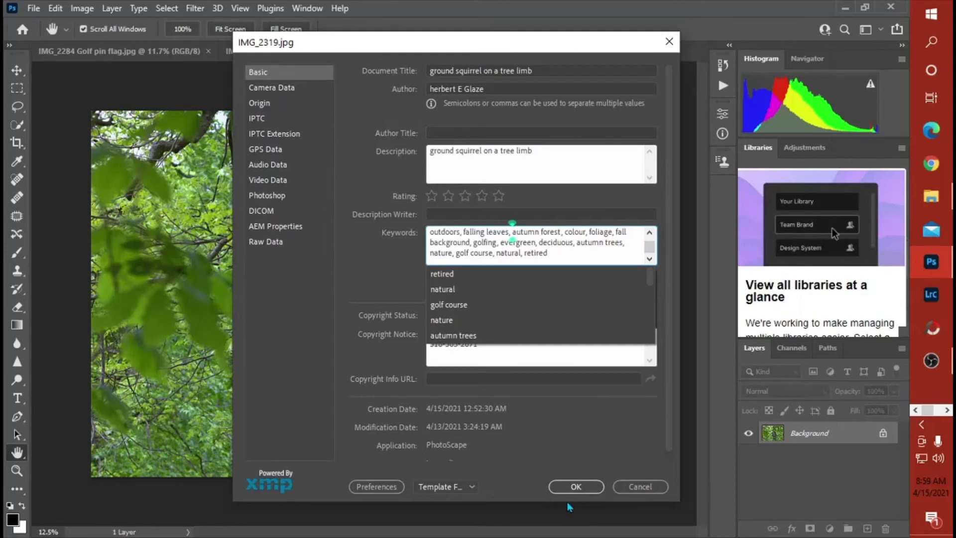
{"action": "left_click", "coordinate": [576, 487]}
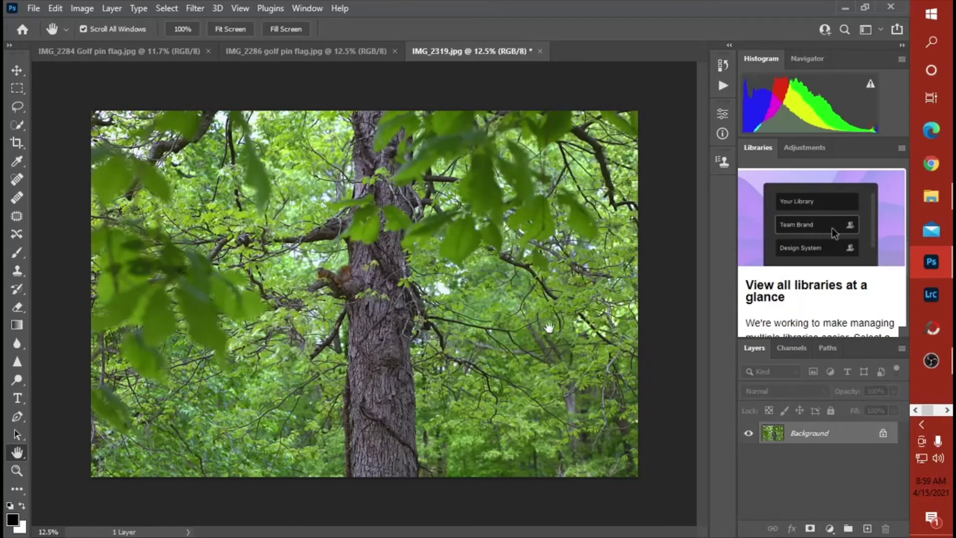
- Save the squirrel photo as a JPEG named "IMG_2319 ground squirrel on a tree limb" in the Submission Files folder, accepting the JPEG options
{"action": "left_click", "coordinate": [31, 9]}
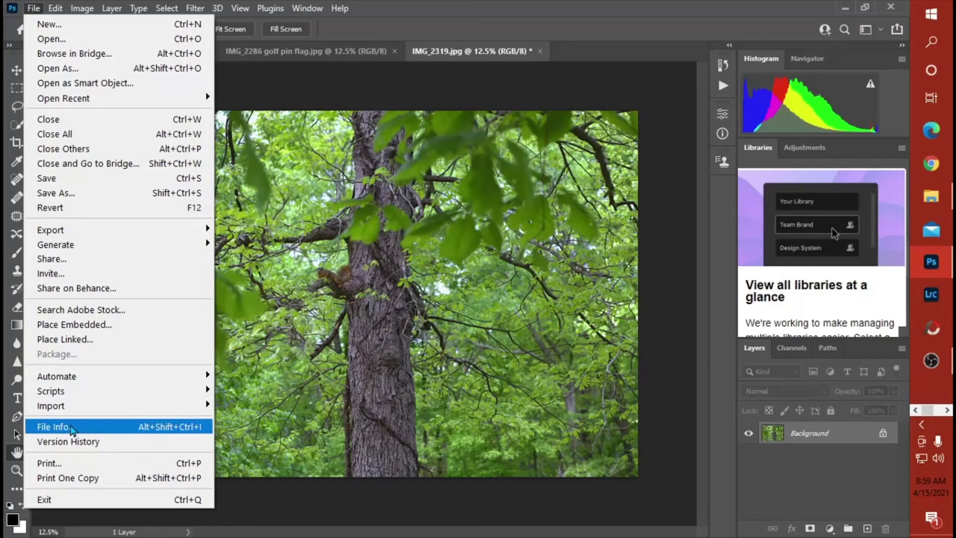
{"action": "left_click", "coordinate": [67, 194]}
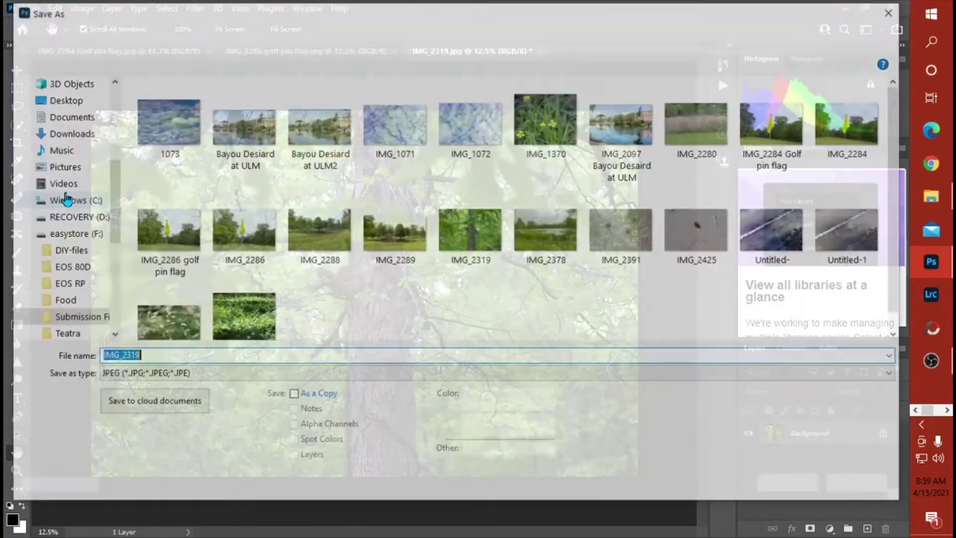
{"action": "left_click", "coordinate": [155, 356]}
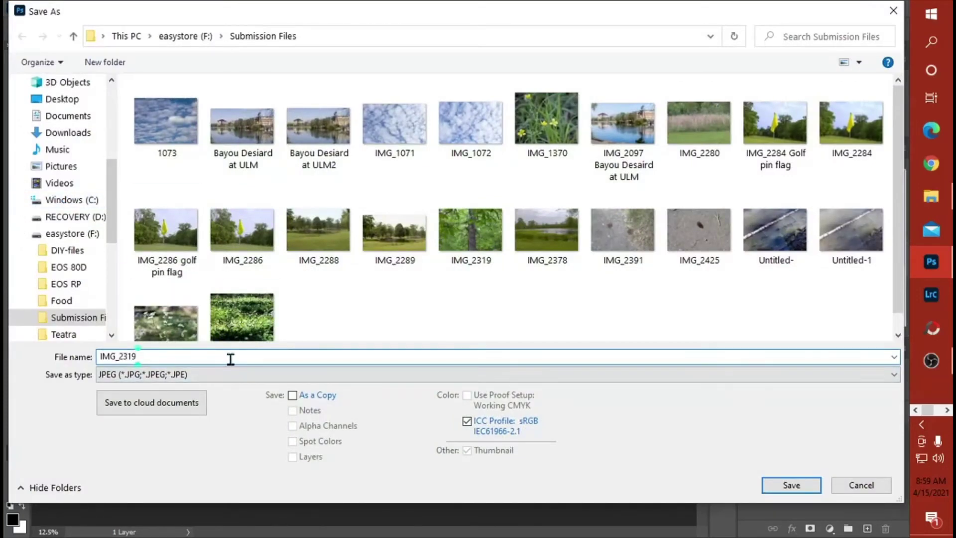
{"action": "type", "text": "ground squirrel "}
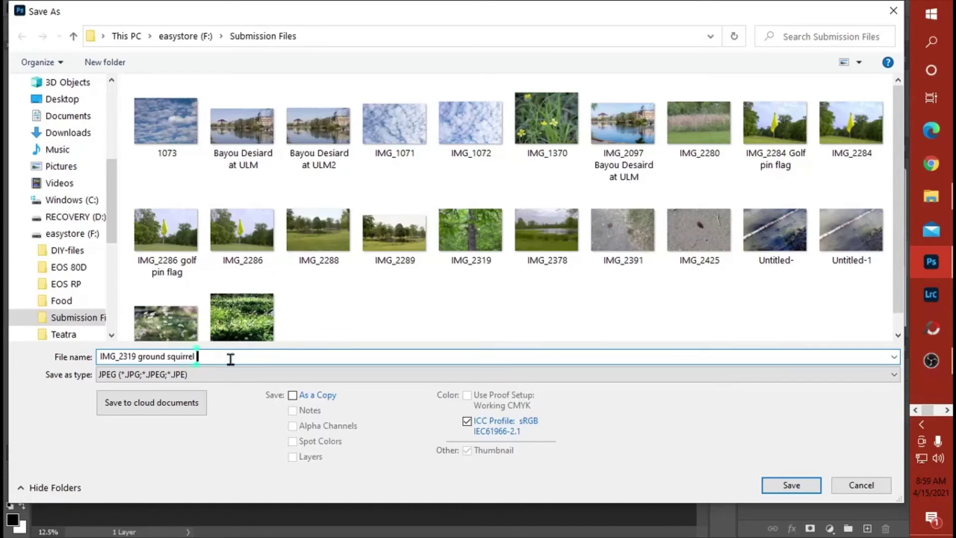
{"action": "type", "text": "on a tree limb"}
{"action": "left_click", "coordinate": [792, 485]}
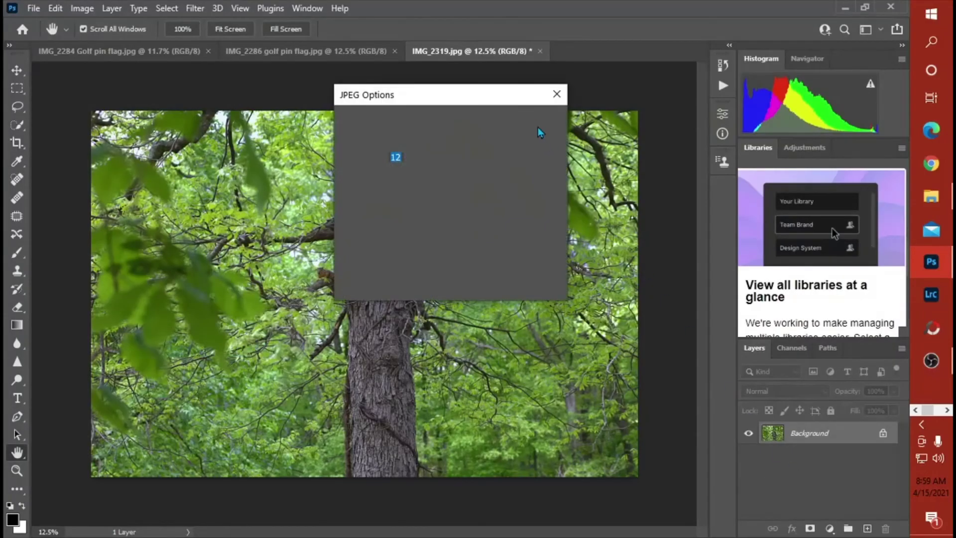
{"action": "left_click", "coordinate": [537, 121]}
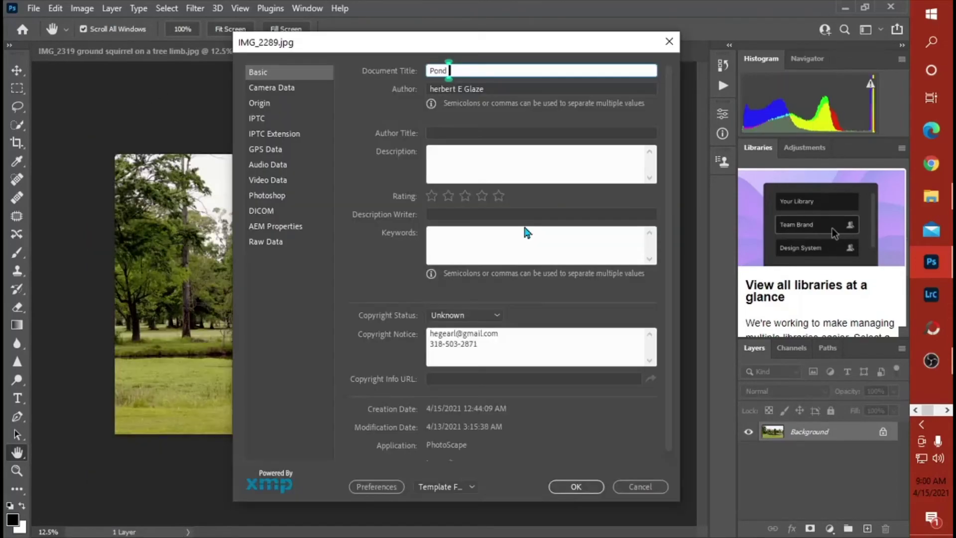
- Complete the document title in the file info of IMG_2289.jpg as "Pond in the middle of a golf course"
{"action": "type", "text": "in the mid"}
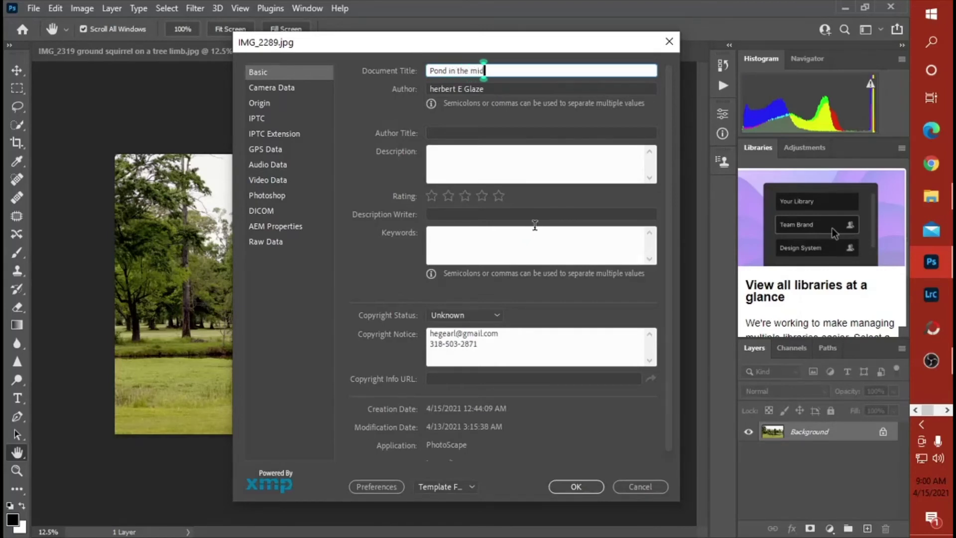
{"action": "type", "text": "dle of a golf c"}
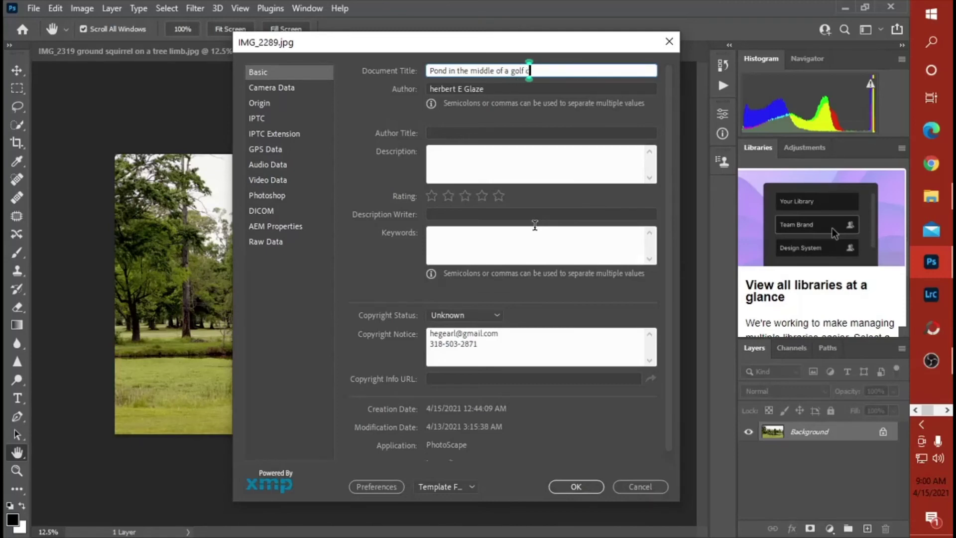
{"action": "type", "text": "ourse"}
- Copy the document title of IMG_2289.jpg into its description
{"action": "left_click_drag", "start_coordinate": [548, 70], "coordinate": [430, 76]}
{"action": "right_click", "coordinate": [460, 67]}
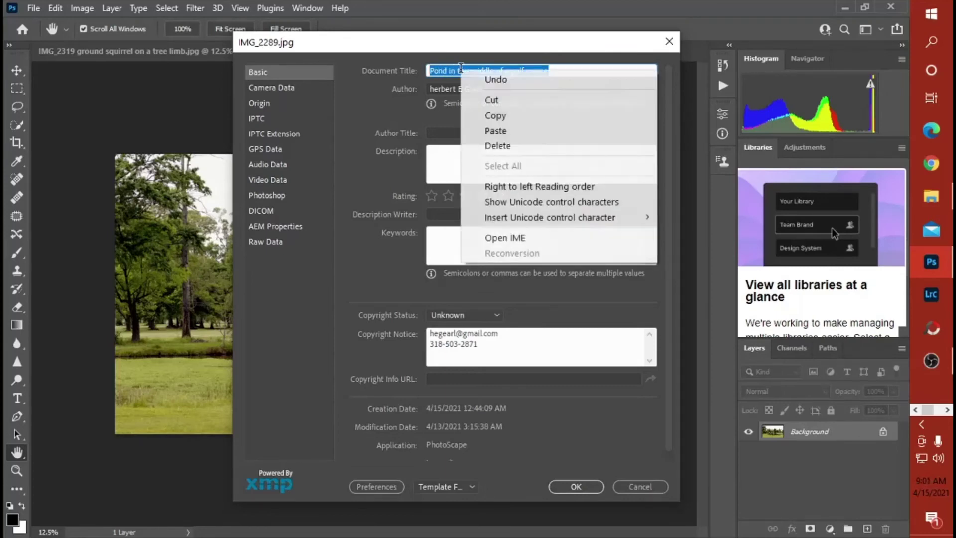
{"action": "left_click", "coordinate": [492, 115]}
{"action": "left_click", "coordinate": [431, 151]}
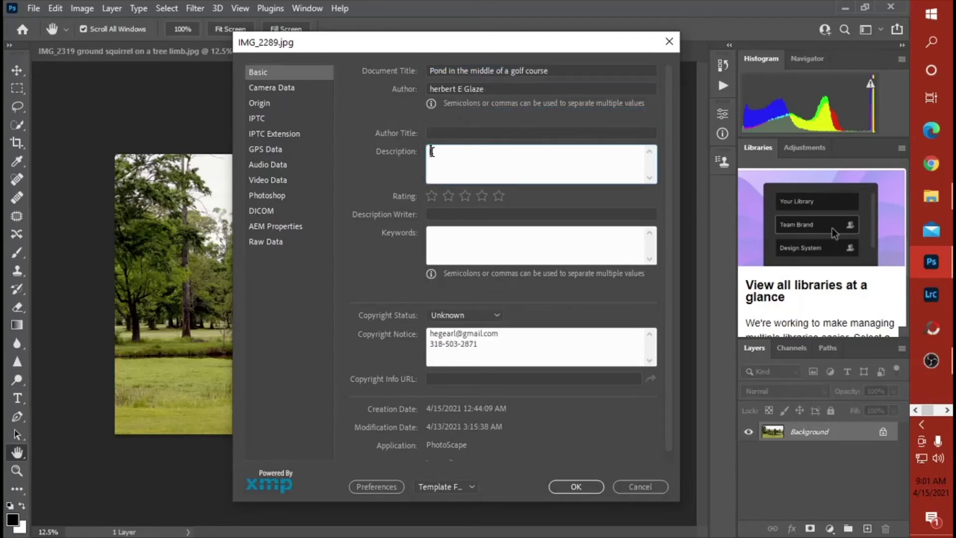
{"action": "right_click", "coordinate": [433, 151]}
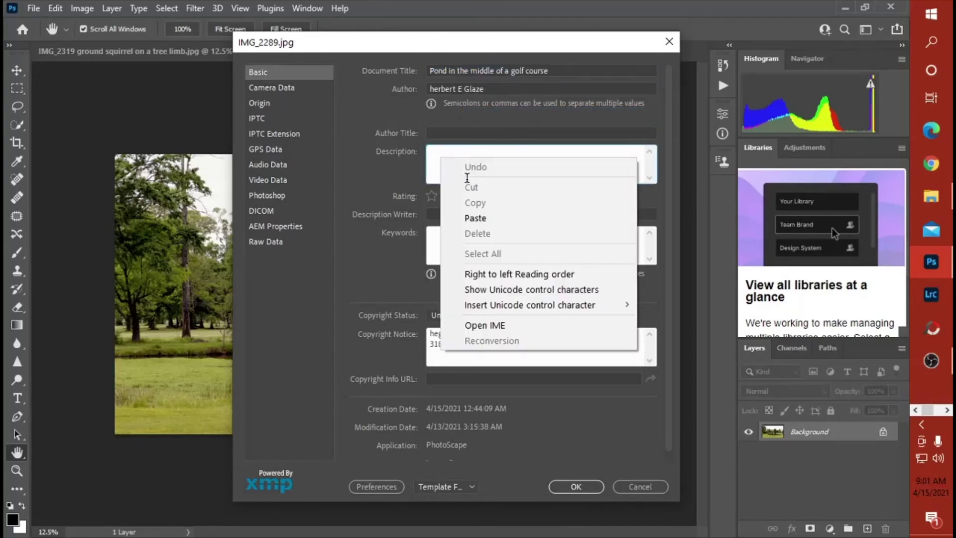
{"action": "left_click", "coordinate": [485, 215]}
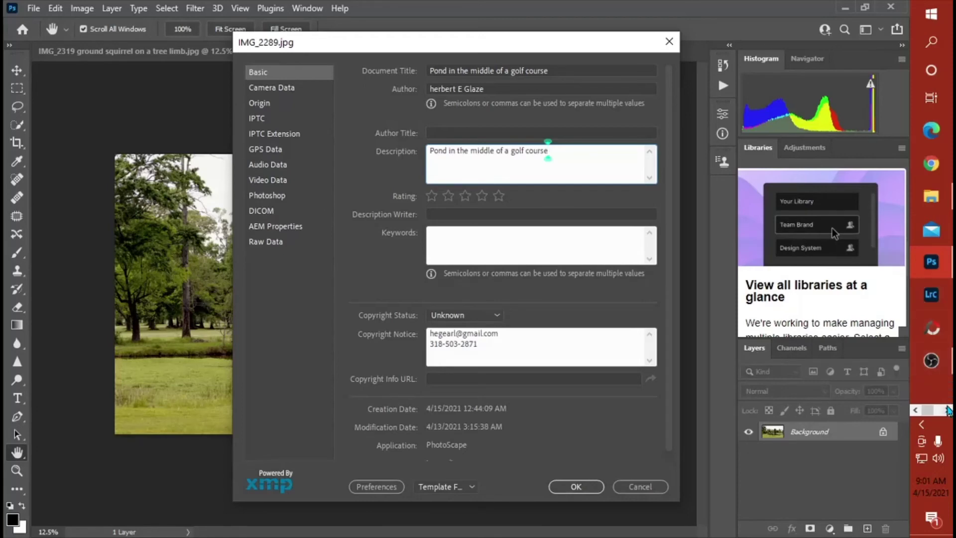
- Switch to the Shutterstock contributor site in Chrome and go through Submit Content to the content upload page
{"action": "left_click", "coordinate": [947, 410]}
{"action": "left_click", "coordinate": [947, 410]}
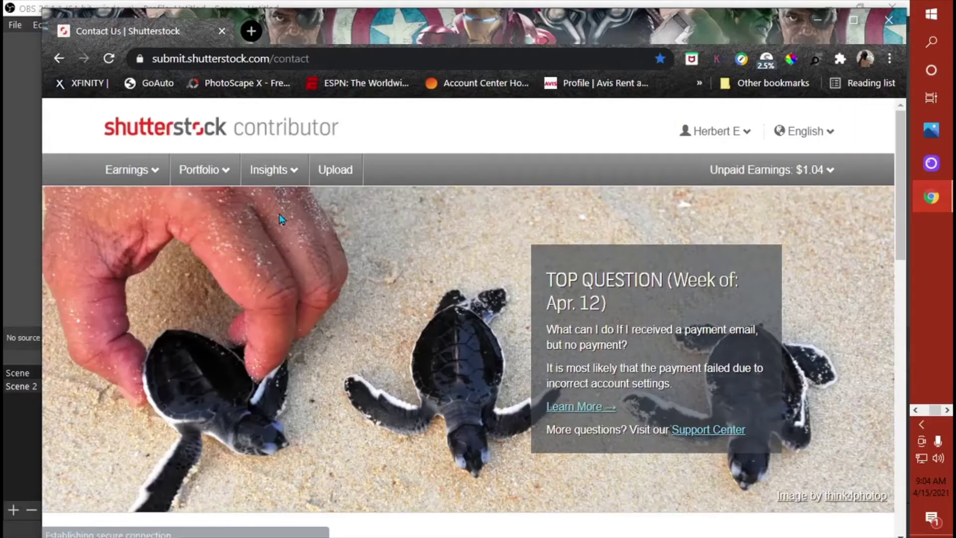
{"action": "left_click", "coordinate": [227, 172]}
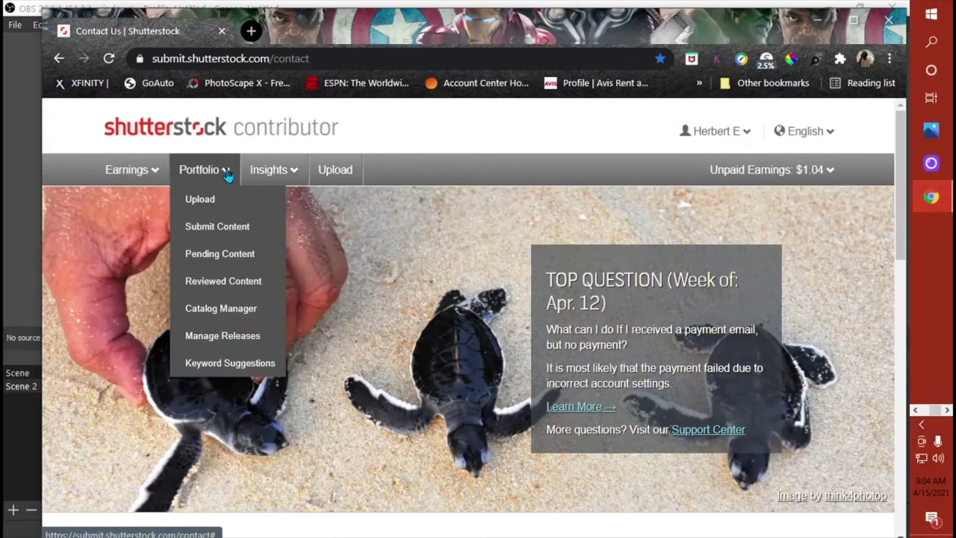
{"action": "left_click", "coordinate": [230, 225]}
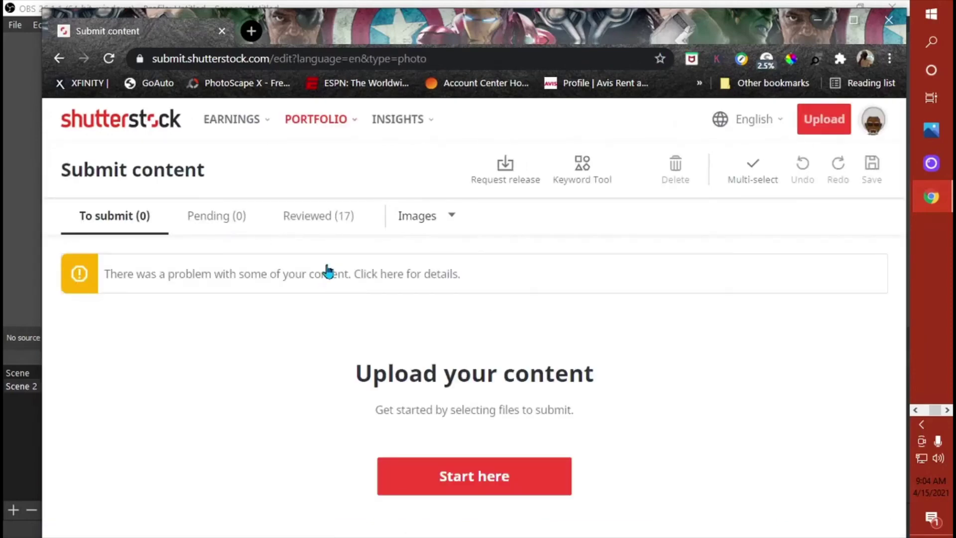
{"action": "left_click", "coordinate": [823, 122]}
{"action": "mouse_move", "coordinate": [822, 137]}
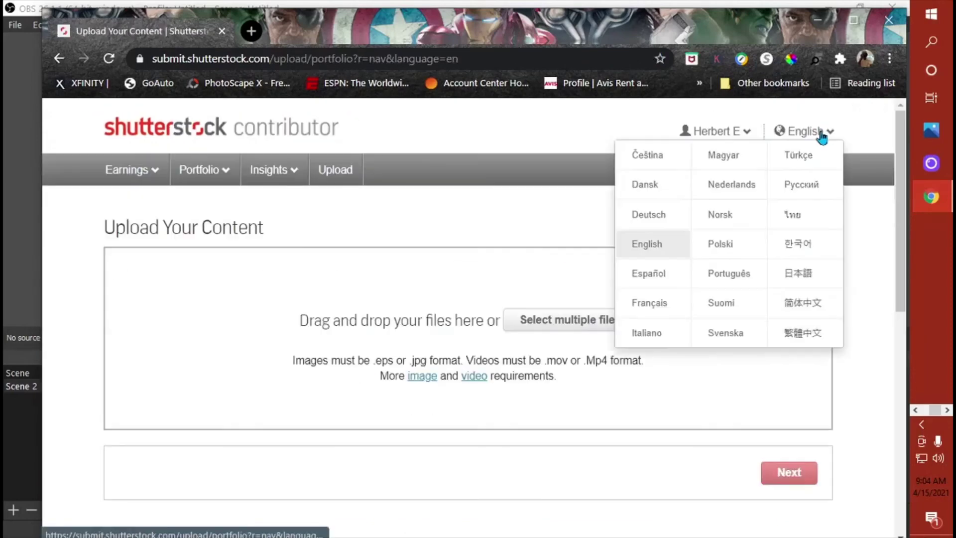
- Upload IMG_1071, IMG_1072 and the descriptively named versions of IMG_2284, IMG_2286, IMG_2289 and IMG_2319 from the Submission Files folder
{"action": "left_click", "coordinate": [576, 320]}
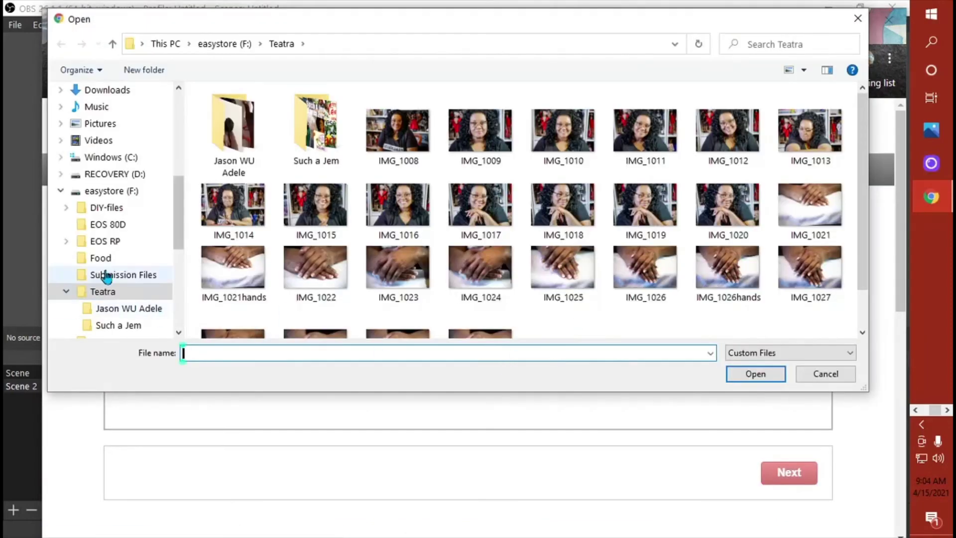
{"action": "left_click", "coordinate": [115, 276]}
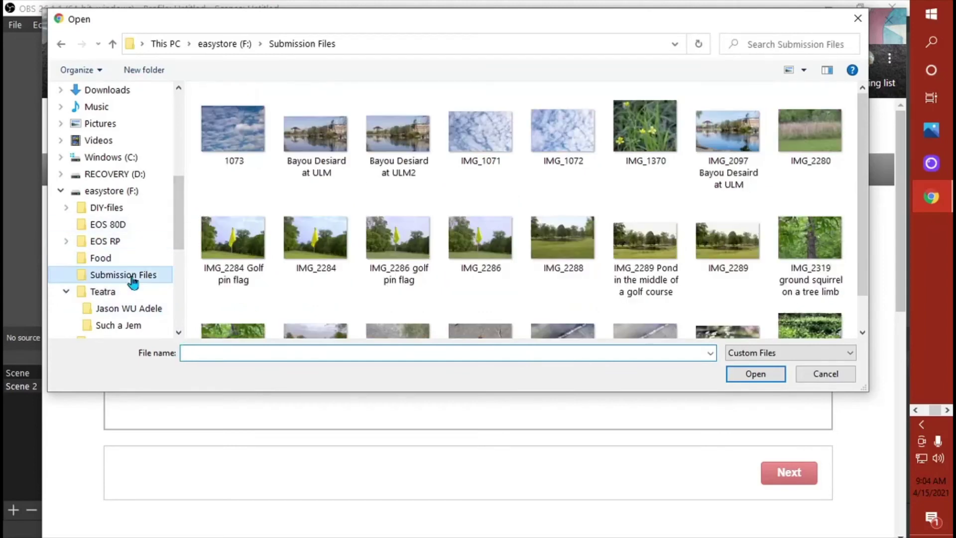
{"action": "left_click", "coordinate": [507, 160]}
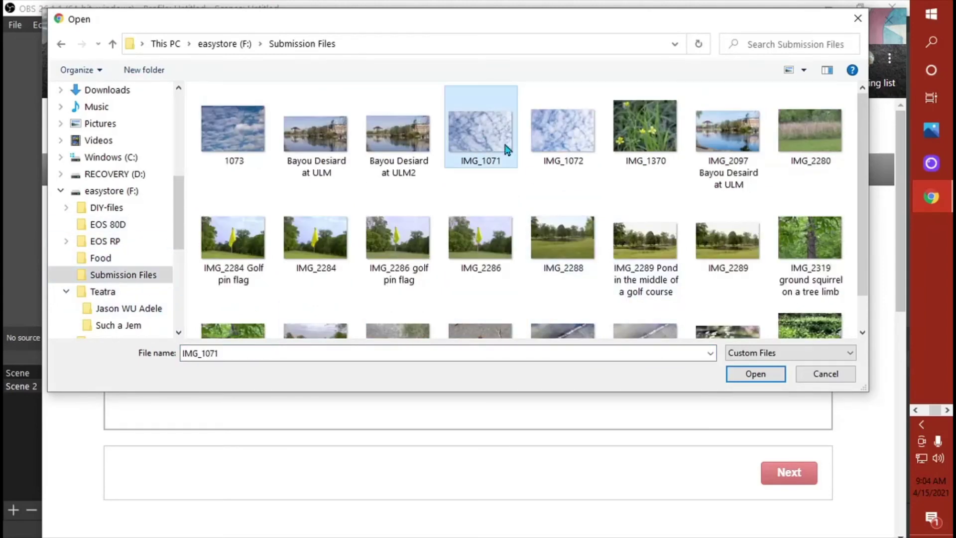
{"action": "left_click", "coordinate": [576, 151], "text": "ctrl"}
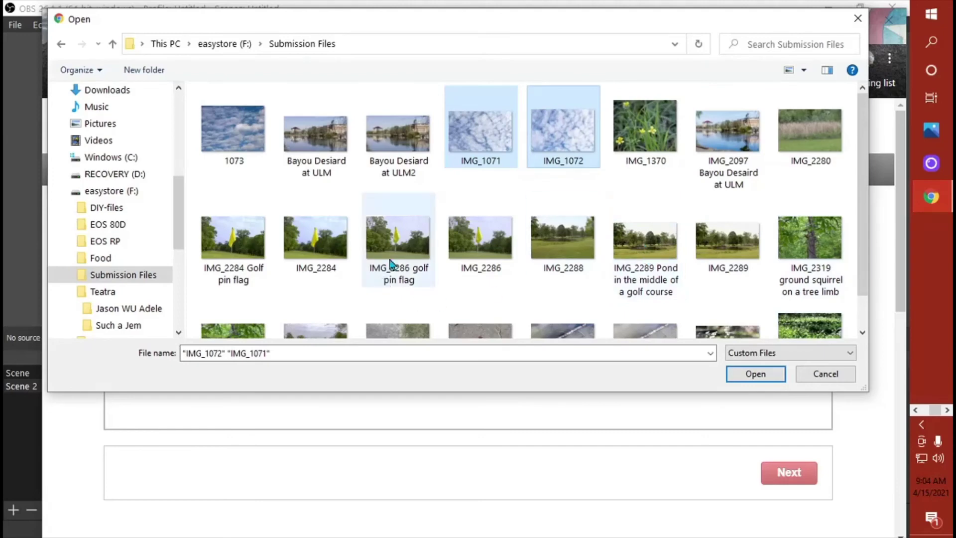
{"action": "left_click", "coordinate": [233, 239], "text": "ctrl"}
{"action": "left_click", "coordinate": [404, 242], "text": "ctrl"}
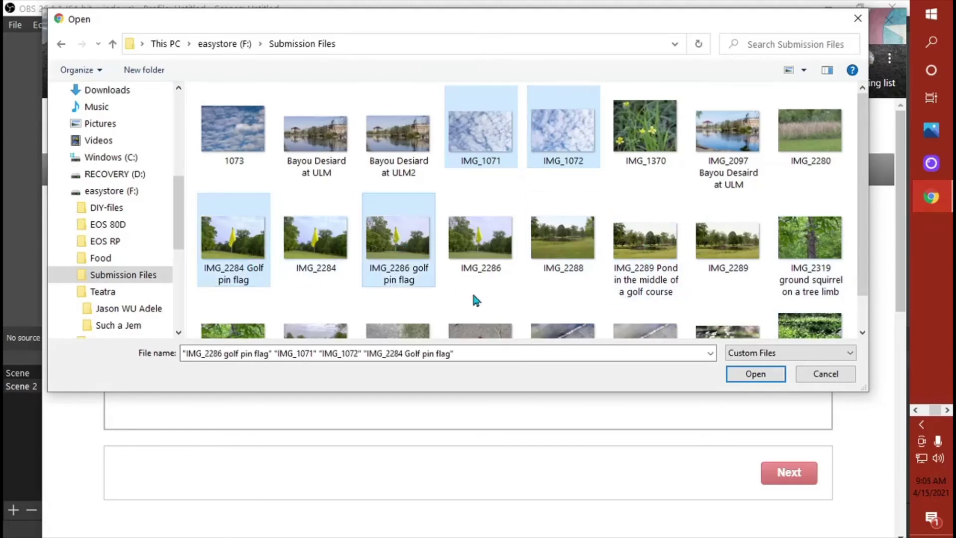
{"action": "left_click", "coordinate": [661, 254], "text": "ctrl"}
{"action": "left_click", "coordinate": [814, 246], "text": "ctrl"}
{"action": "scroll", "coordinate": [867, 291], "scroll_direction": "down", "scroll_amount": 1}
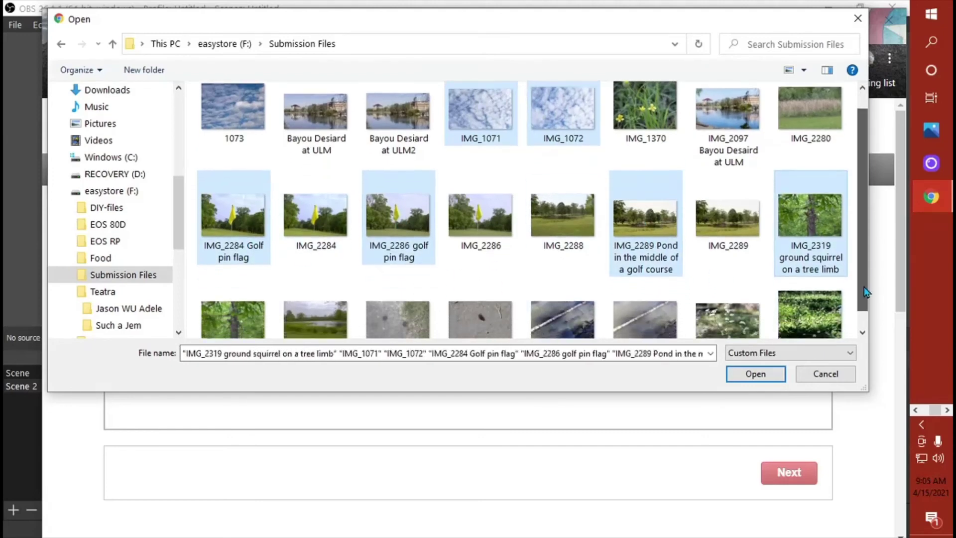
{"action": "left_click", "coordinate": [755, 373]}
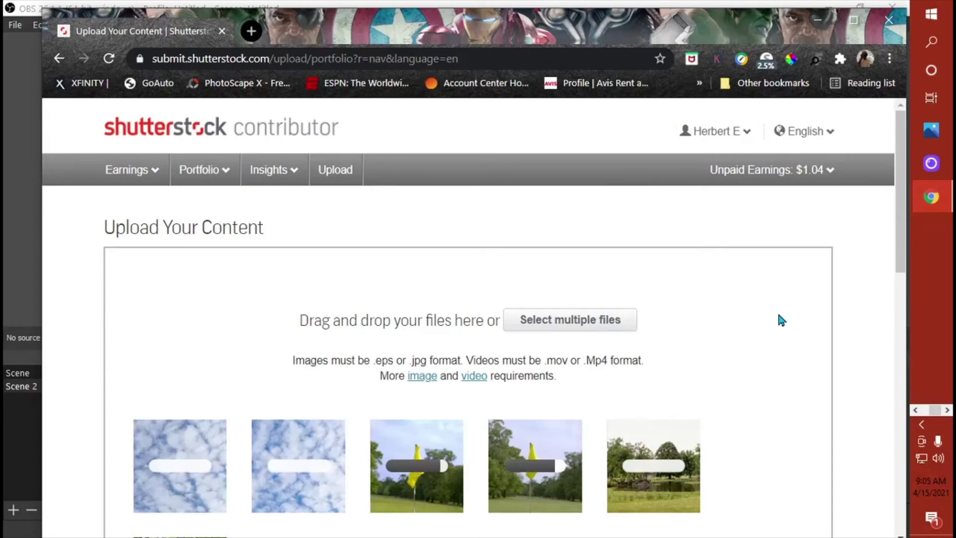
- Refresh the list of content to submit and select the IMG_2289 golf course pond photo
{"action": "scroll", "coordinate": [781, 320], "scroll_direction": "down", "scroll_amount": 5}
{"action": "scroll", "coordinate": [815, 335], "scroll_direction": "up", "scroll_amount": 1}
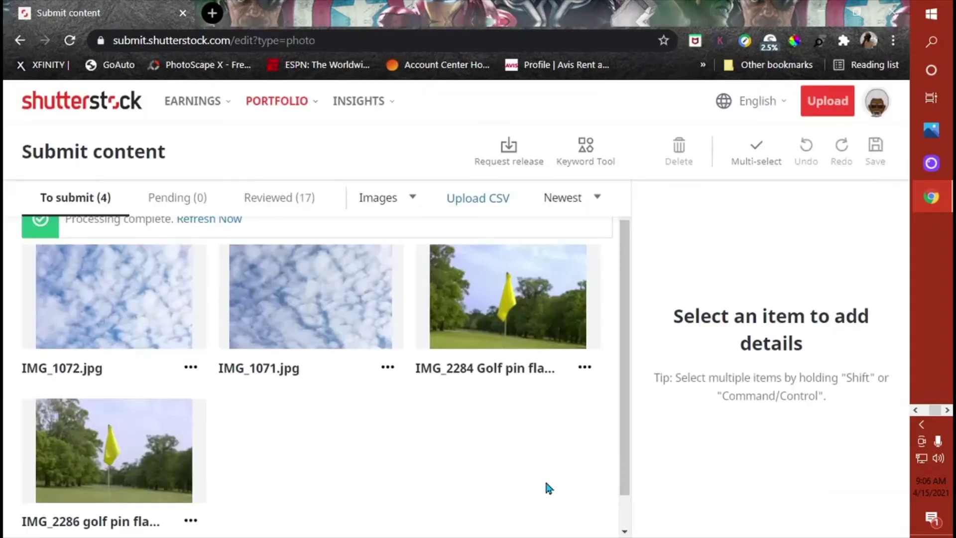
{"action": "scroll", "coordinate": [548, 486], "scroll_direction": "up", "scroll_amount": 1}
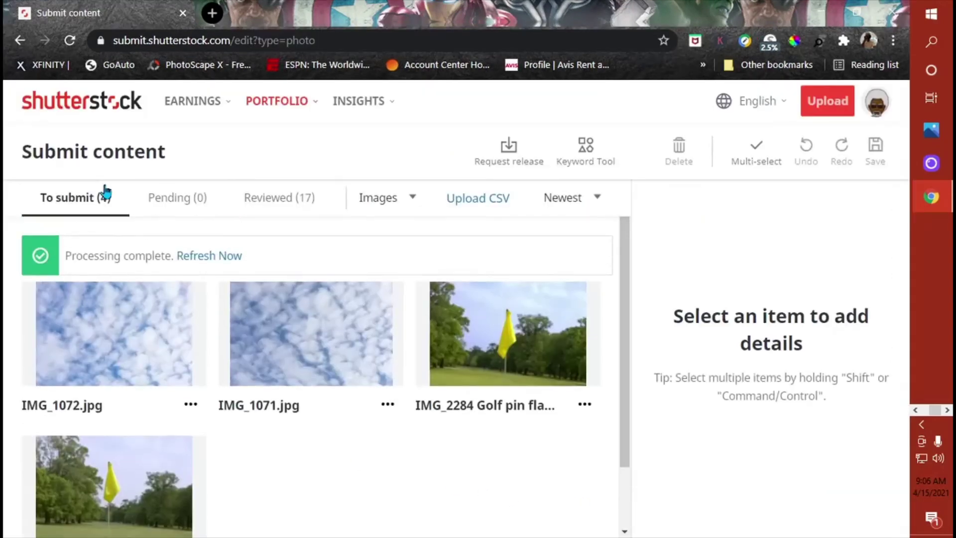
{"action": "left_click", "coordinate": [193, 256]}
{"action": "left_click", "coordinate": [44, 312]}
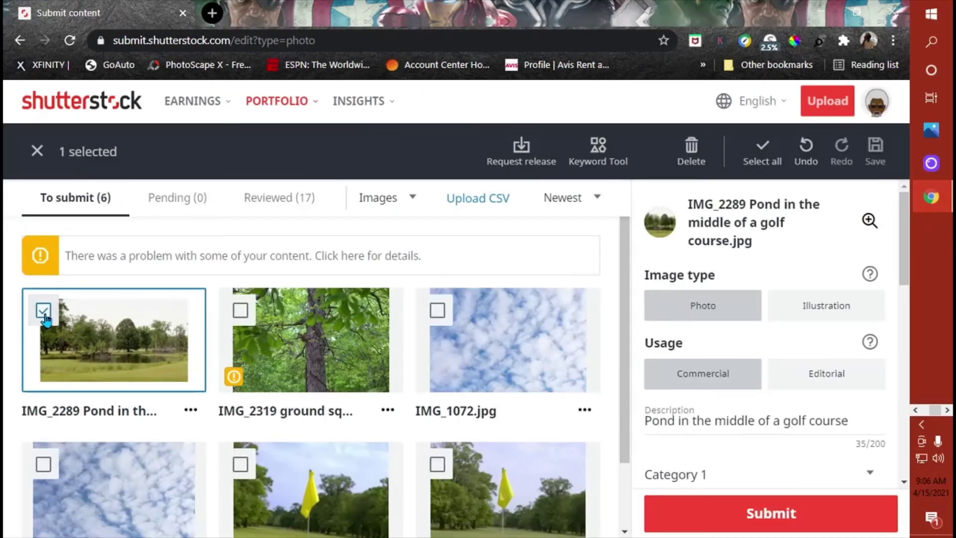
- Set Category 1 of the pond photo to Parks/Outdoor and Category 2 to Sports/Recreation
{"action": "scroll", "coordinate": [872, 408], "scroll_direction": "down", "scroll_amount": 3}
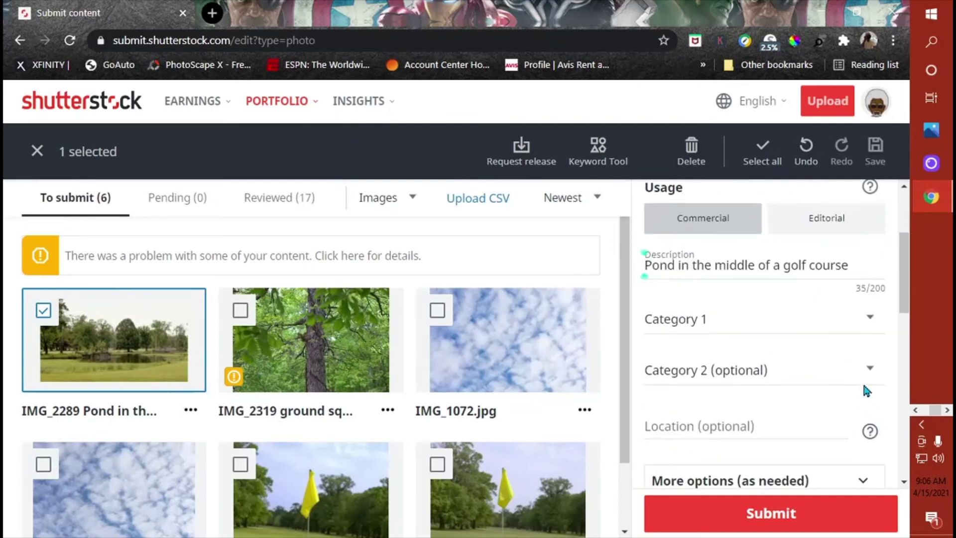
{"action": "left_click", "coordinate": [868, 320]}
{"action": "scroll", "coordinate": [831, 404], "scroll_direction": "down", "scroll_amount": 8}
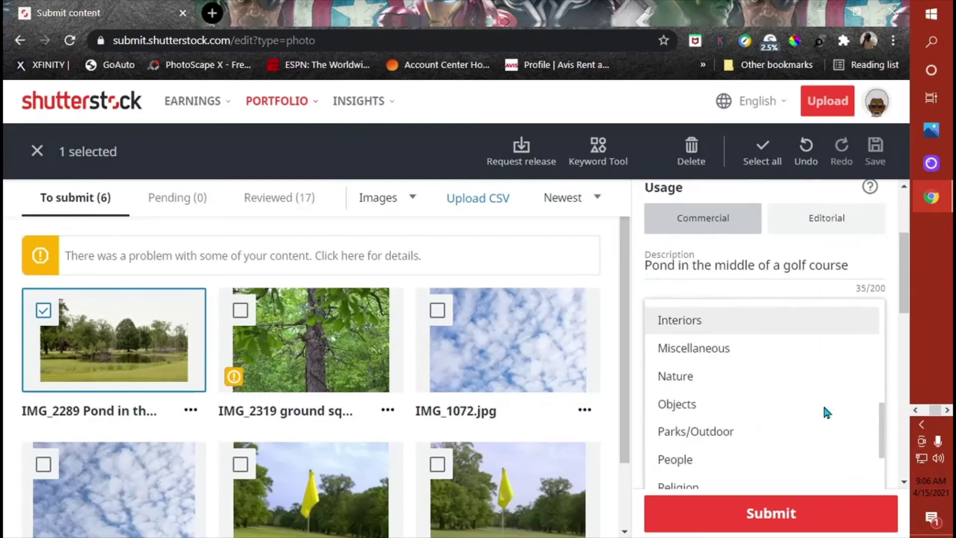
{"action": "left_click", "coordinate": [698, 432]}
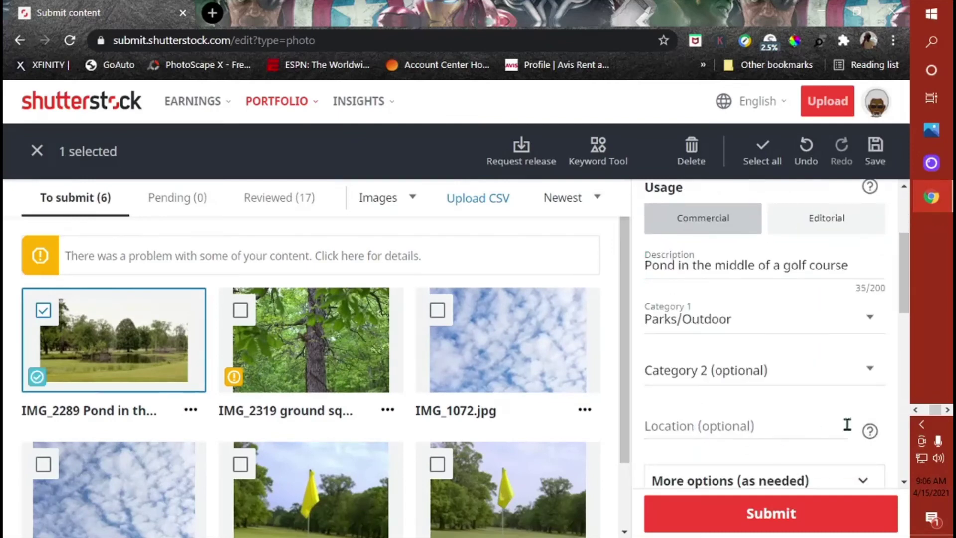
{"action": "left_click", "coordinate": [871, 374]}
{"action": "scroll", "coordinate": [764, 373], "scroll_direction": "down", "scroll_amount": 9}
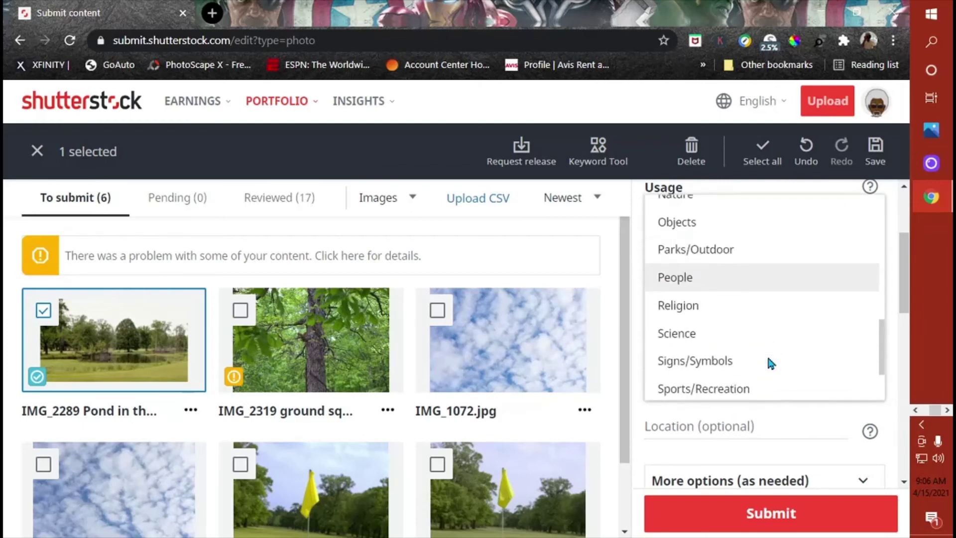
{"action": "left_click", "coordinate": [727, 389]}
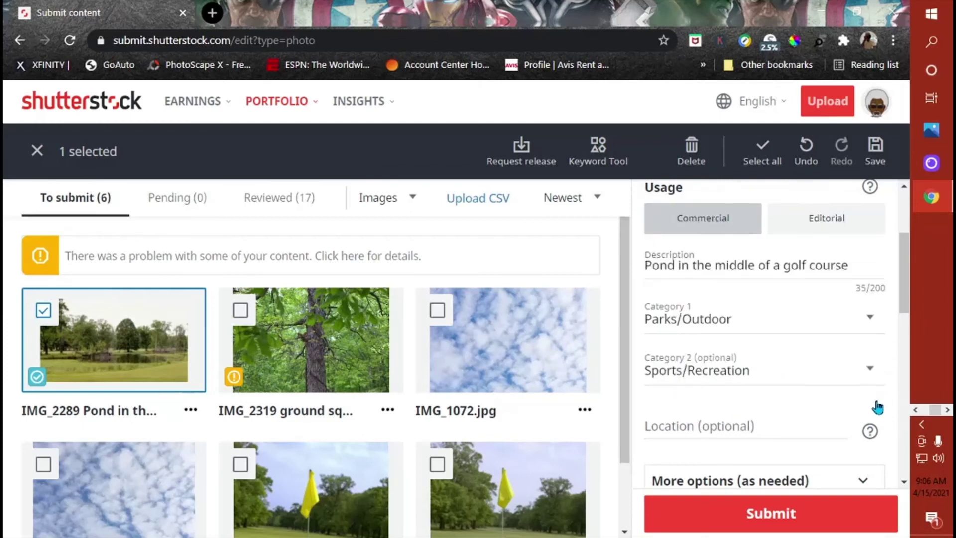
- Set the pond photo's Category 1 to Sports/Recreation and Category 2 to Parks/Outdoor, and submit it
{"action": "left_click", "coordinate": [870, 318]}
{"action": "scroll", "coordinate": [831, 382], "scroll_direction": "down", "scroll_amount": 4}
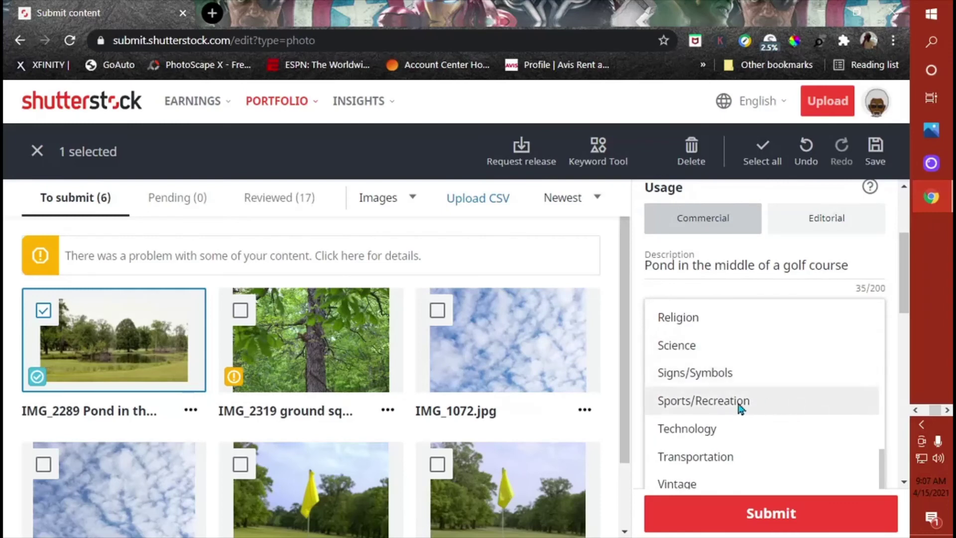
{"action": "left_click", "coordinate": [741, 407]}
{"action": "left_click", "coordinate": [868, 368]}
{"action": "left_click", "coordinate": [721, 249]}
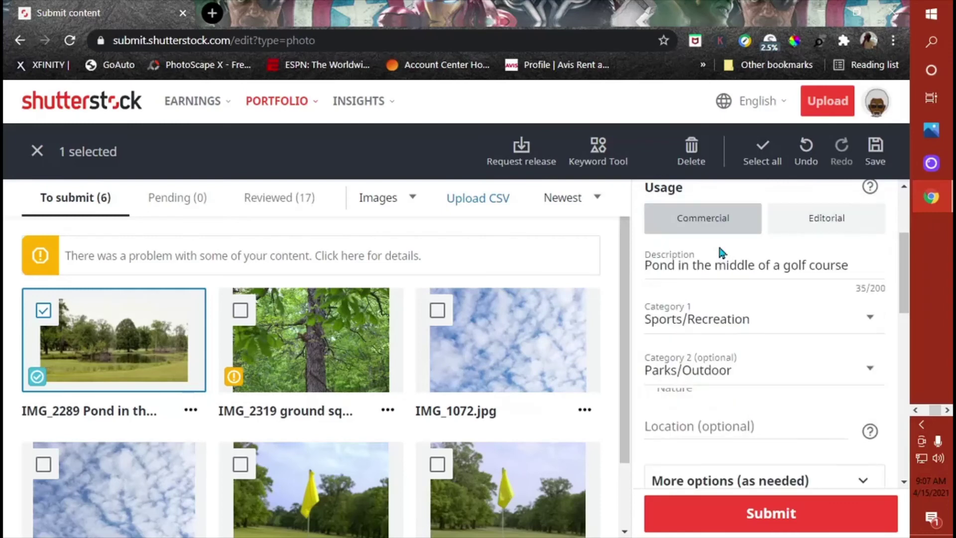
{"action": "scroll", "coordinate": [757, 299], "scroll_direction": "down", "scroll_amount": 5}
{"action": "left_click", "coordinate": [764, 516]}
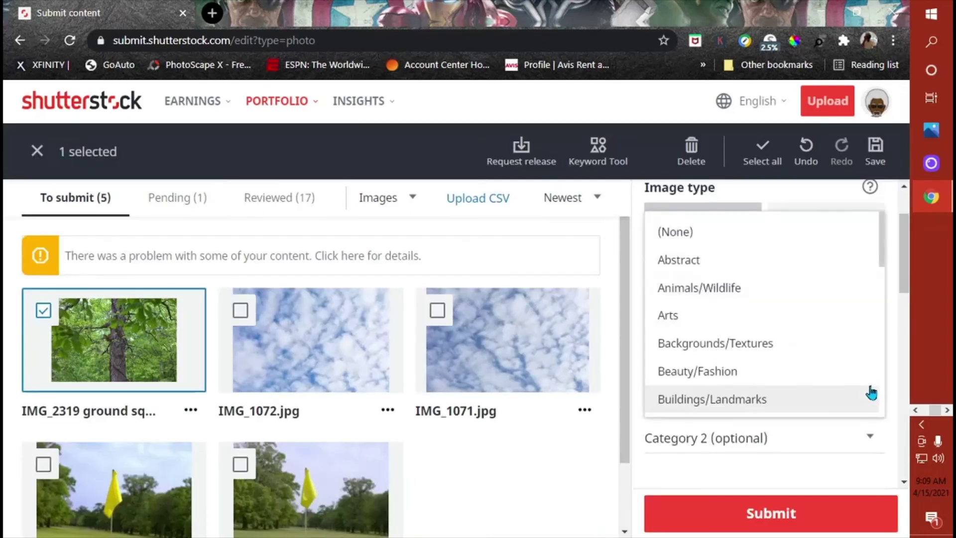
- Set Category 1 of the IMG_2319 ground squirrel photo to Animals/Wildlife and submit it
{"action": "left_click", "coordinate": [718, 294]}
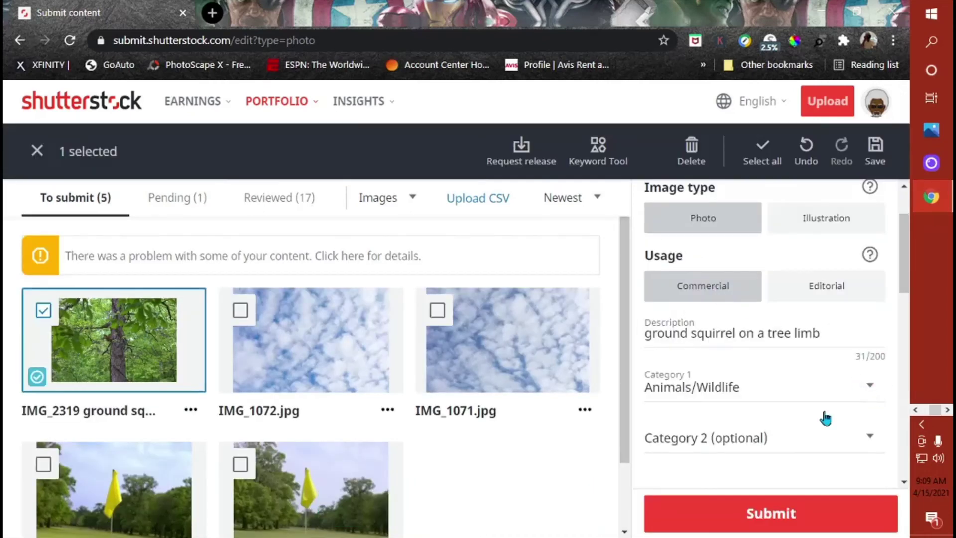
{"action": "left_click", "coordinate": [783, 509]}
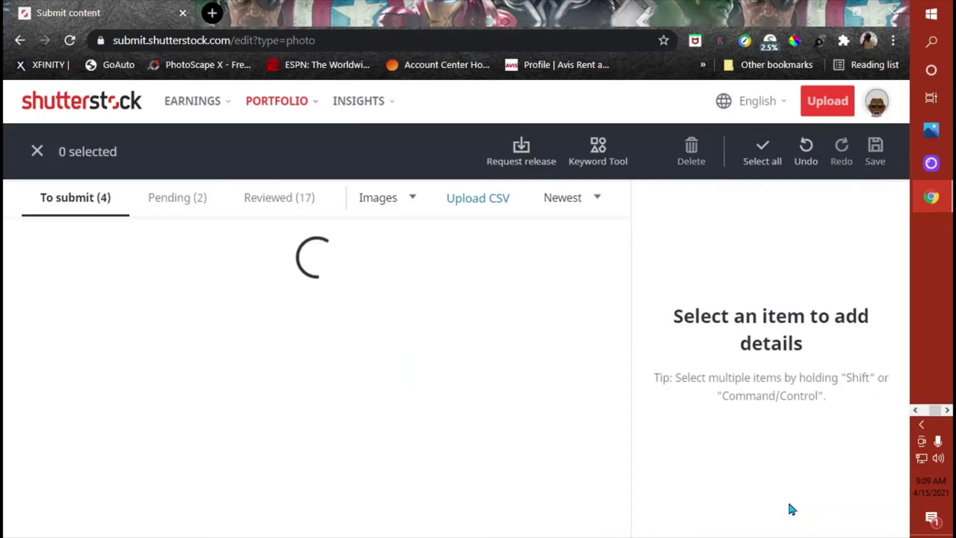
- Submit the IMG_1072 cloud photo for review
{"action": "scroll", "coordinate": [799, 336], "scroll_direction": "down", "scroll_amount": 3}
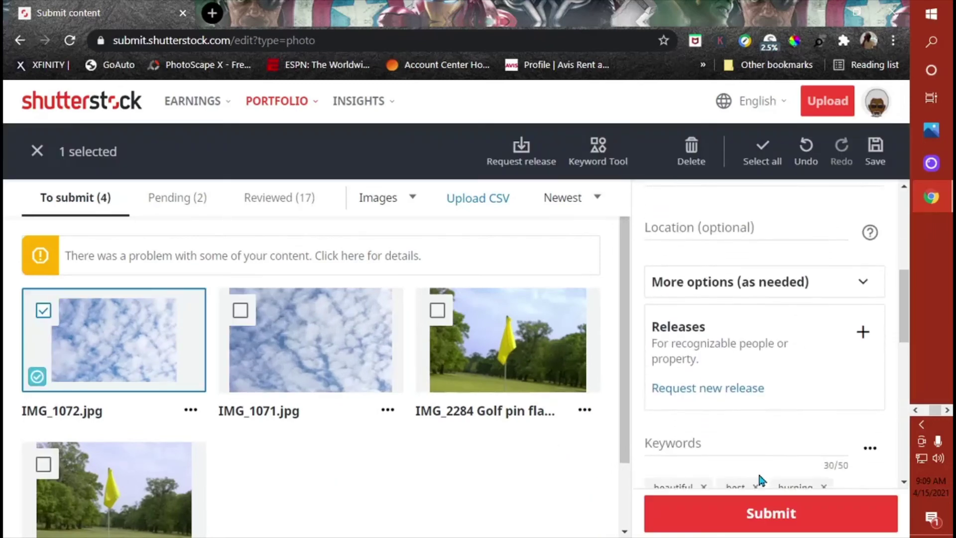
{"action": "left_click", "coordinate": [767, 516]}
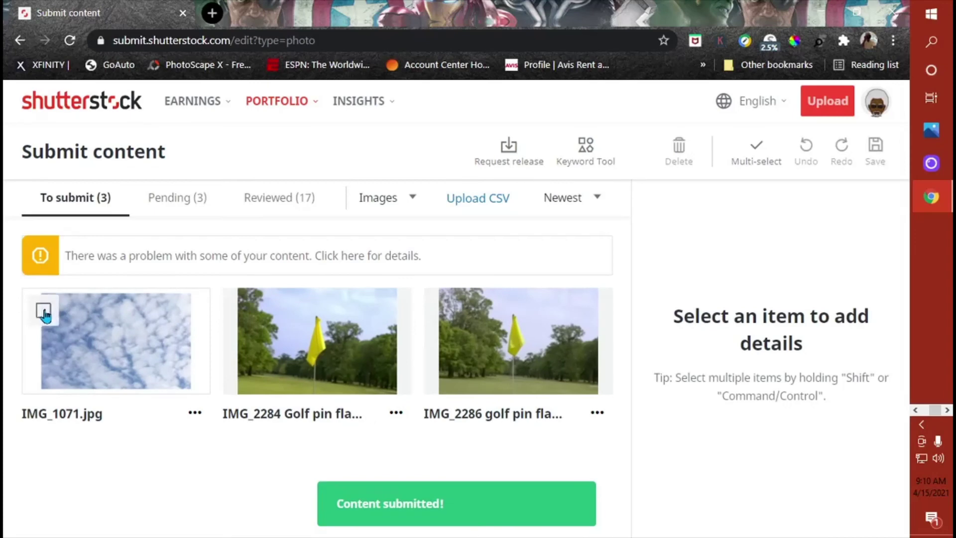
- Select the IMG_1071 cloud photo, set its Category 1 to Backgrounds/Textures and submit it
{"action": "left_click", "coordinate": [45, 312]}
{"action": "scroll", "coordinate": [866, 389], "scroll_direction": "down", "scroll_amount": 3}
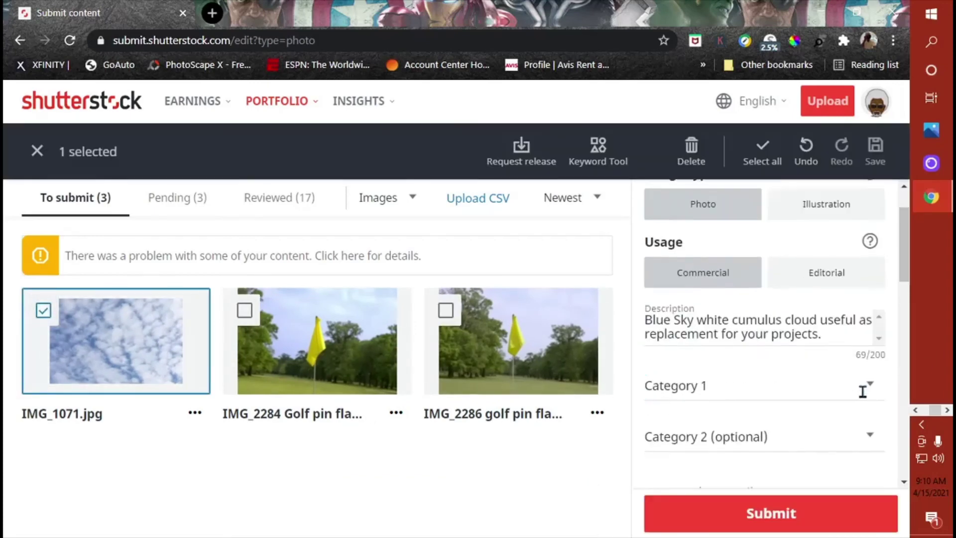
{"action": "left_click", "coordinate": [870, 299]}
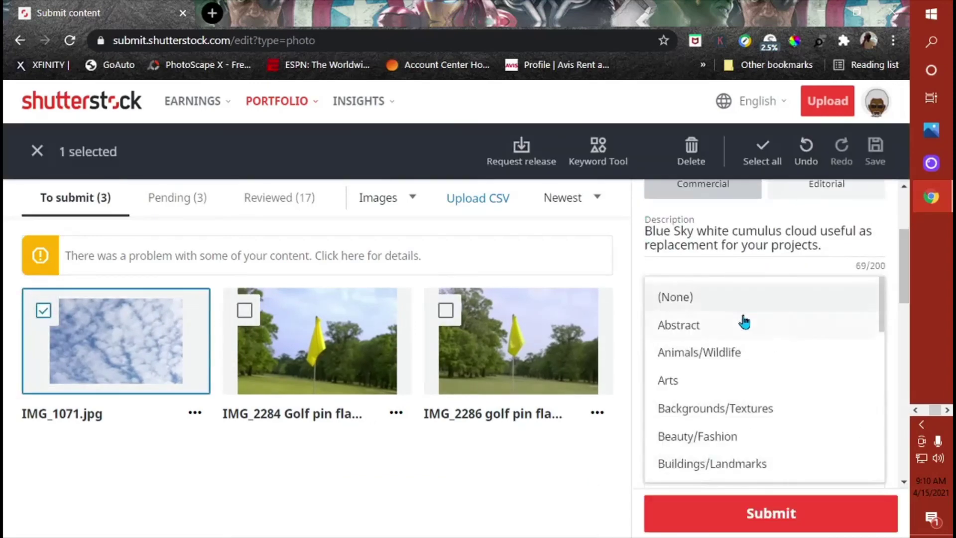
{"action": "left_click", "coordinate": [722, 409]}
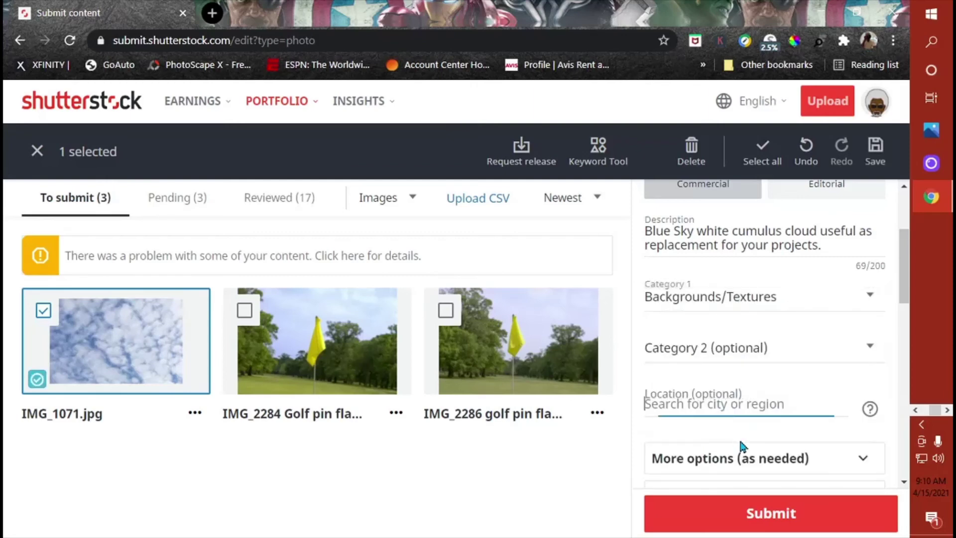
{"action": "left_click", "coordinate": [755, 518]}
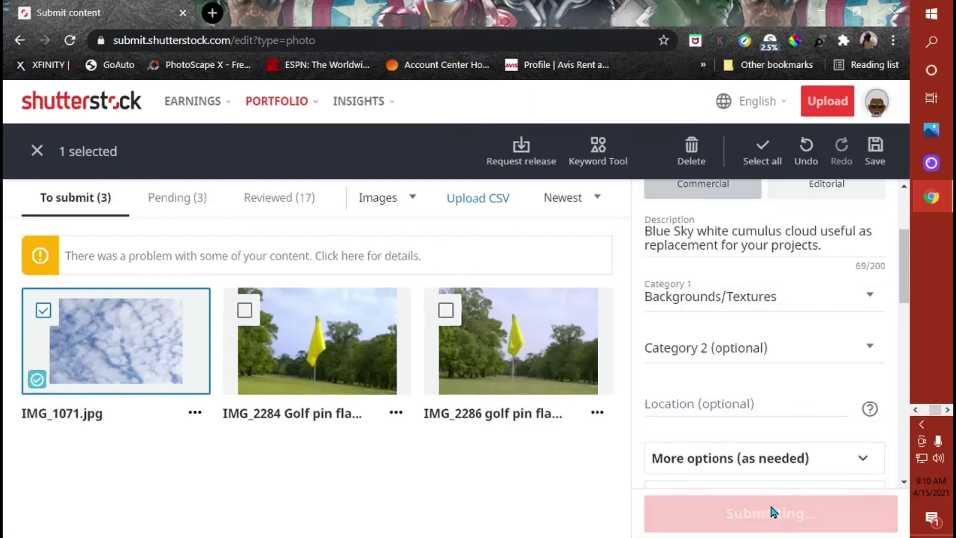